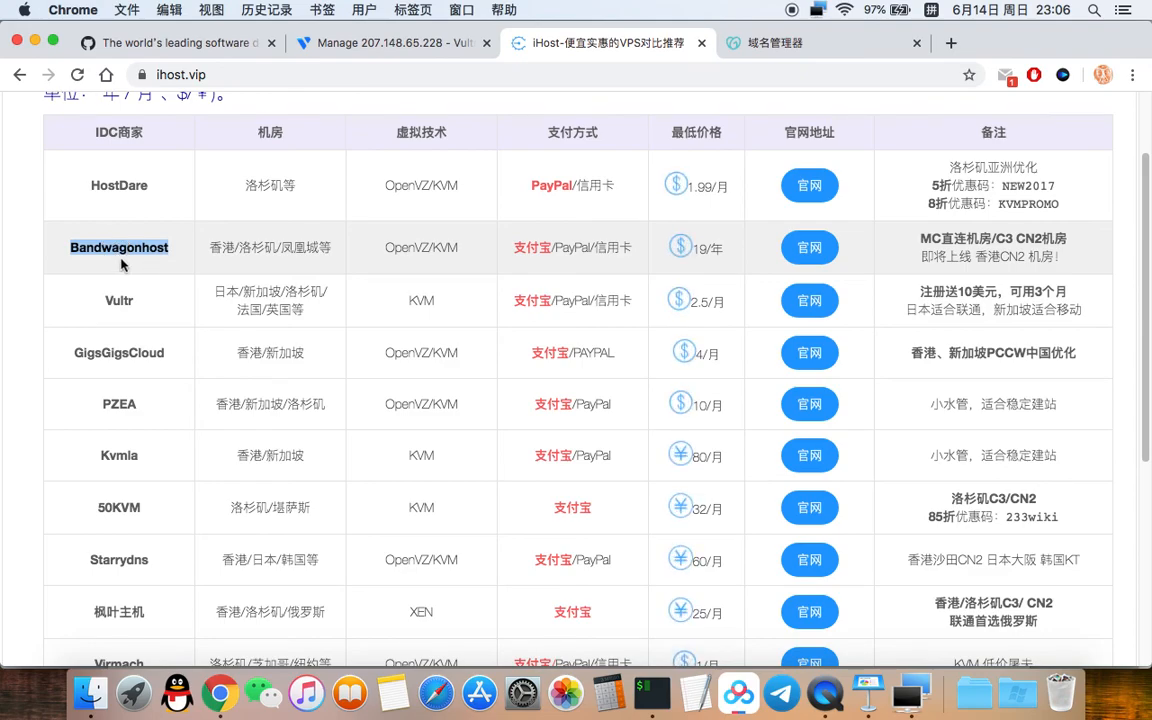
Step: Look over the Vultr and Virmach provider entries in the iHost.vip table
{"action": "scroll", "coordinate": [123, 285], "scroll_direction": "down", "scroll_amount": 1}
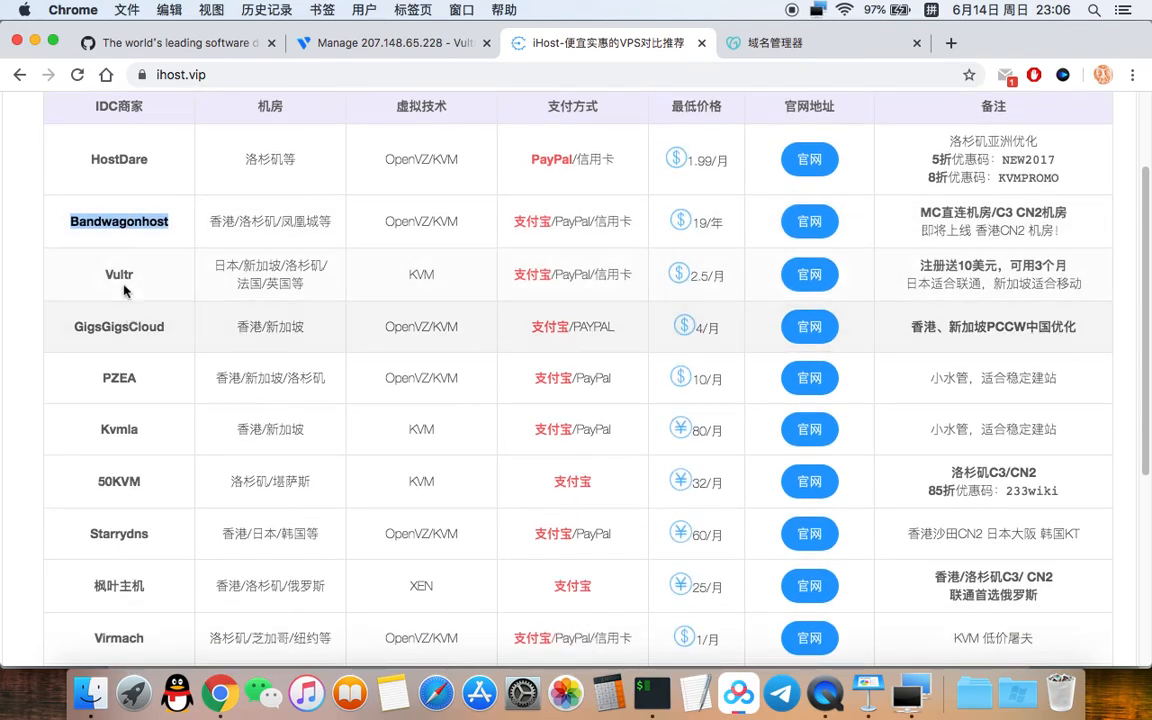
{"action": "double_click", "coordinate": [127, 275]}
{"action": "scroll", "coordinate": [135, 300], "scroll_direction": "down", "scroll_amount": 1}
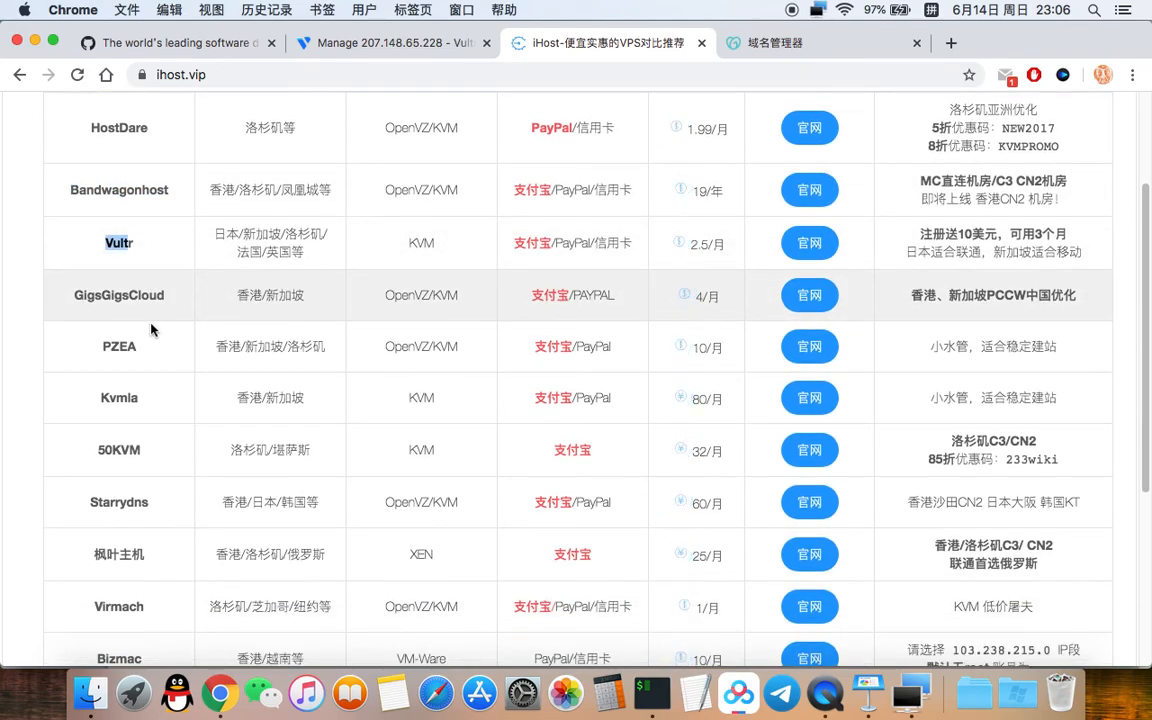
{"action": "scroll", "coordinate": [140, 500], "scroll_direction": "down", "scroll_amount": 6}
{"action": "left_click_drag", "start_coordinate": [95, 440], "coordinate": [150, 448]}
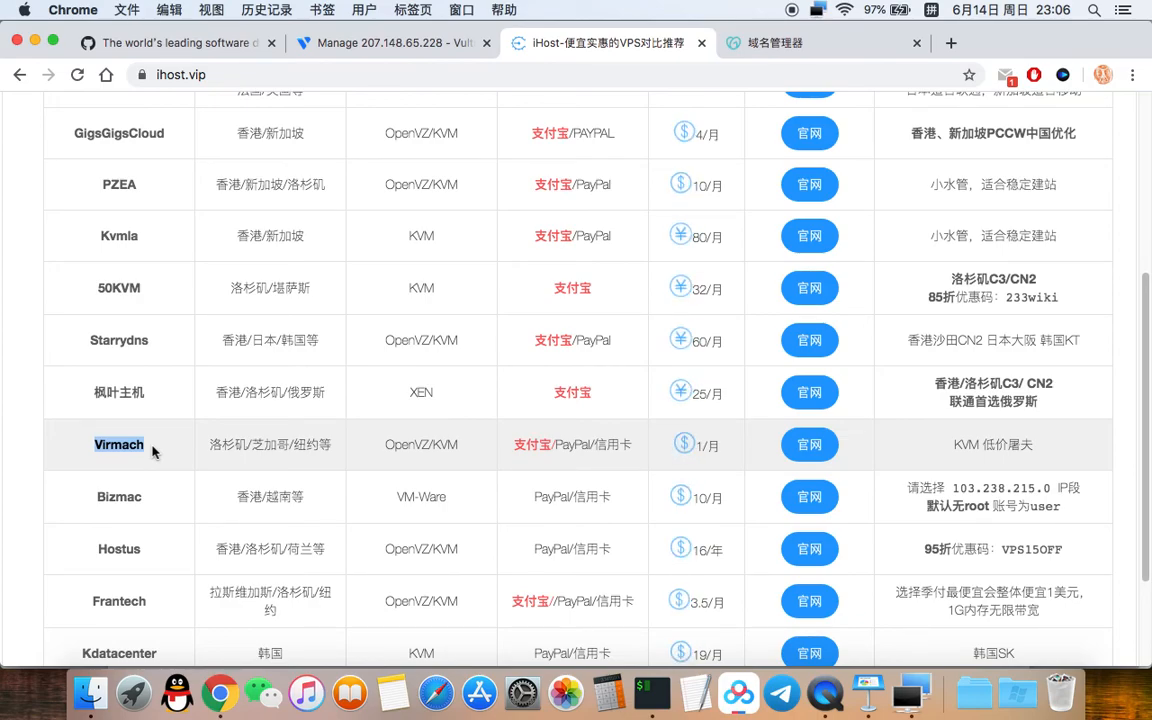
{"action": "scroll", "coordinate": [90, 440], "scroll_direction": "up", "scroll_amount": 5}
{"action": "double_click", "coordinate": [118, 407]}
{"action": "left_click", "coordinate": [147, 411]}
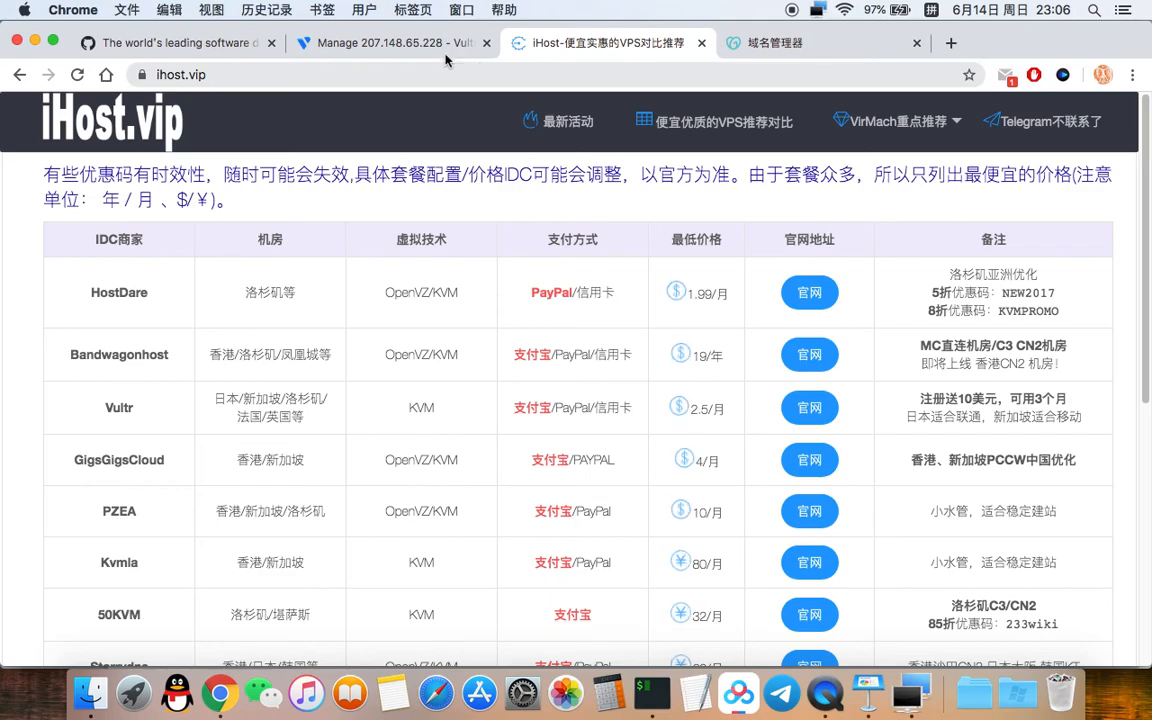
Step: Return to the 'Manage 207.148.65.228 - Vultr' server overview
{"action": "left_click", "coordinate": [386, 48]}
{"action": "scroll", "coordinate": [384, 454], "scroll_direction": "up", "scroll_amount": 1}
{"action": "scroll", "coordinate": [390, 457], "scroll_direction": "up", "scroll_amount": 1}
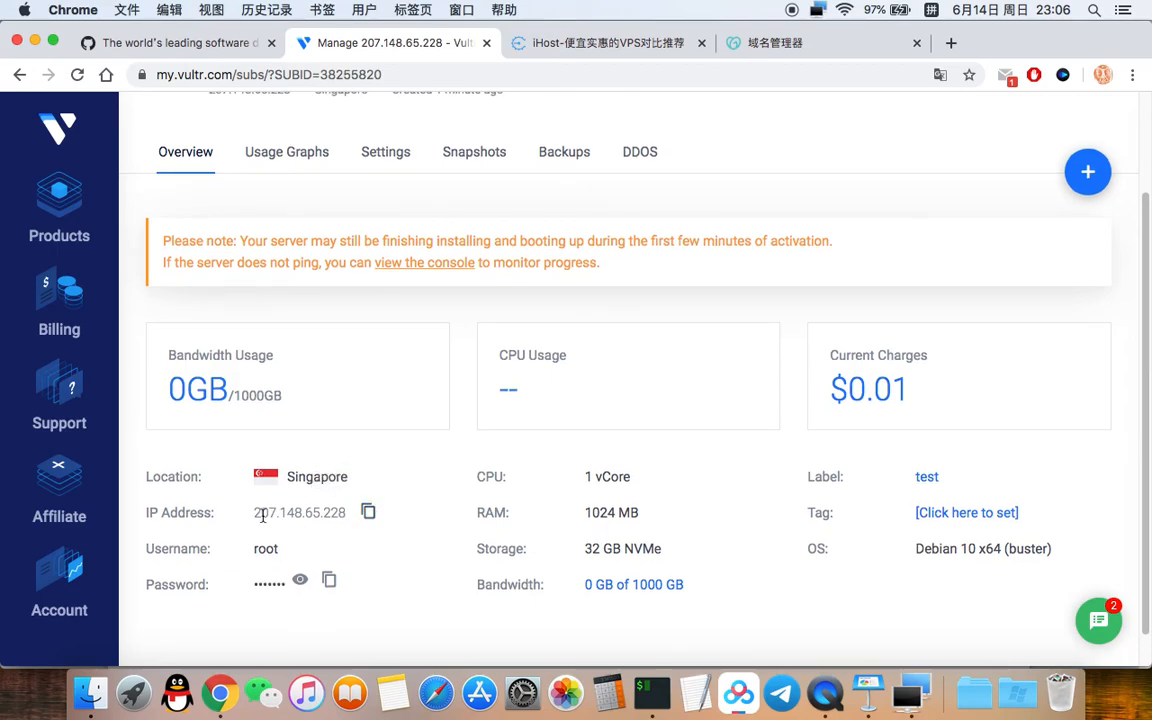
{"action": "left_click", "coordinate": [646, 694]}
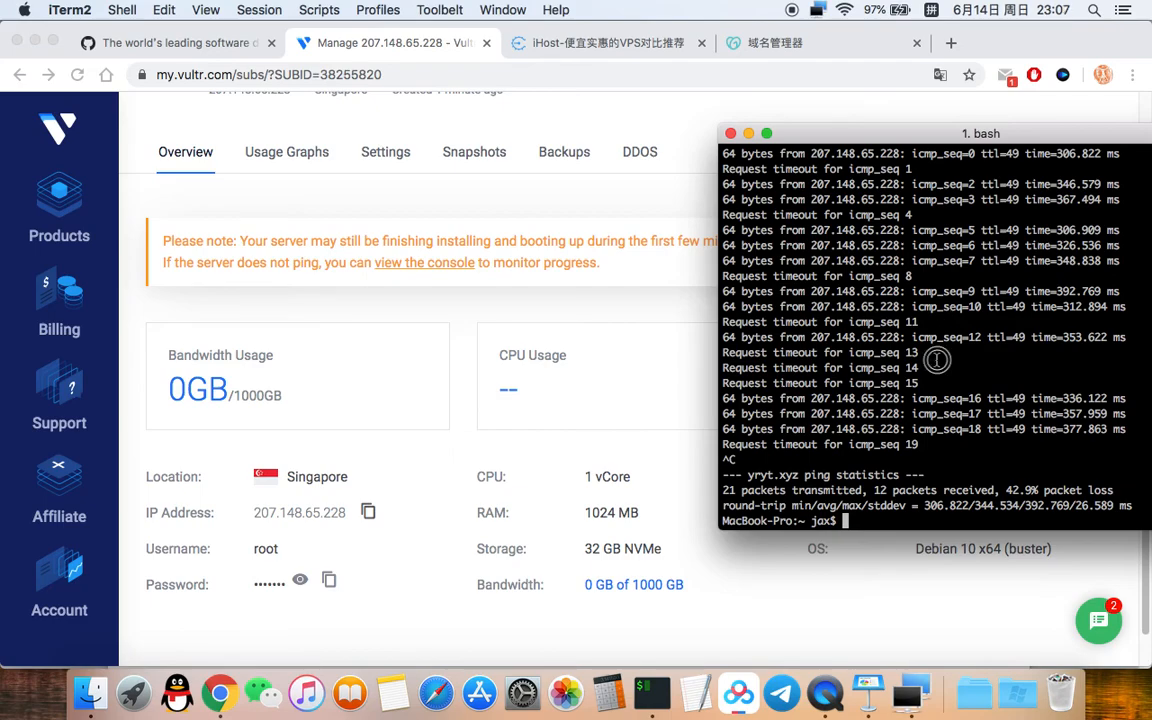
{"action": "left_click", "coordinate": [386, 401]}
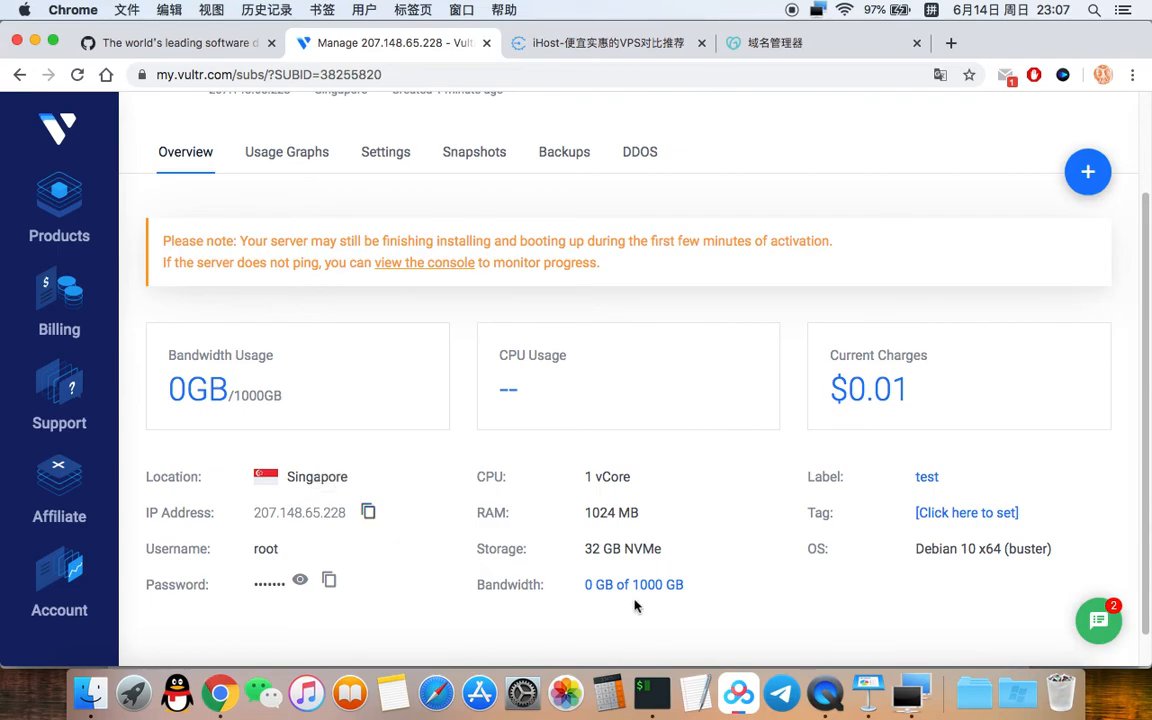
{"action": "left_click", "coordinate": [133, 693]}
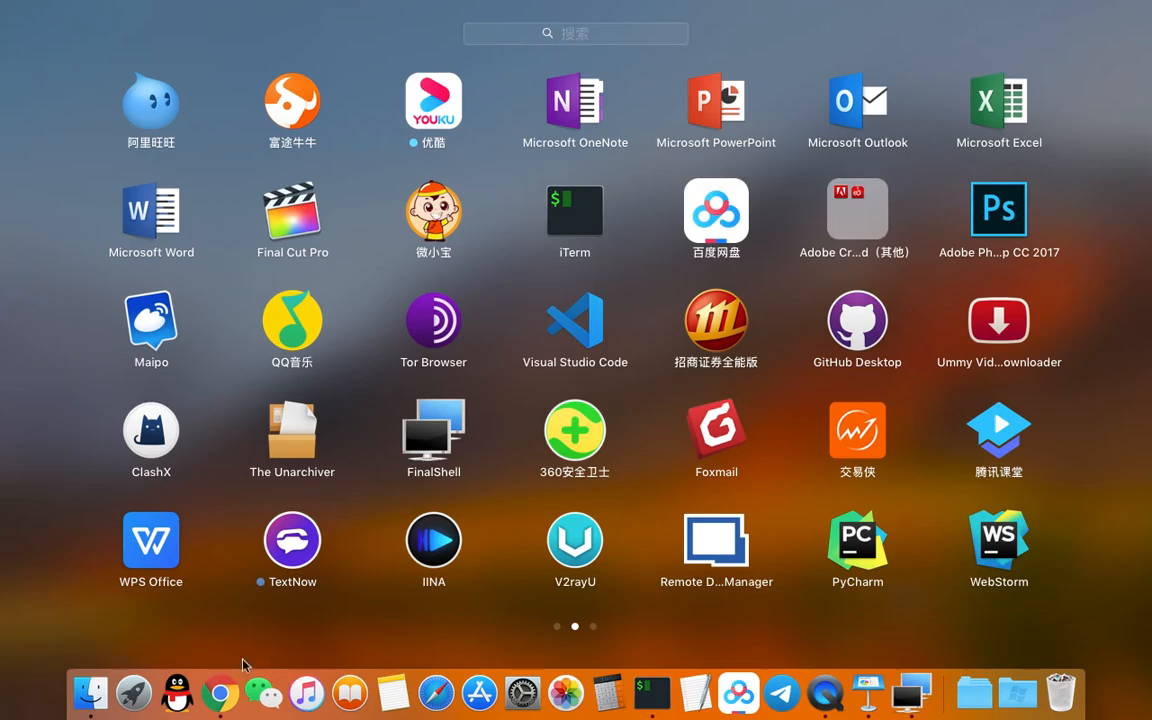
Step: Launch FinalShell and start a new SSH (Linux) connection in the test folder
{"action": "left_click", "coordinate": [133, 693]}
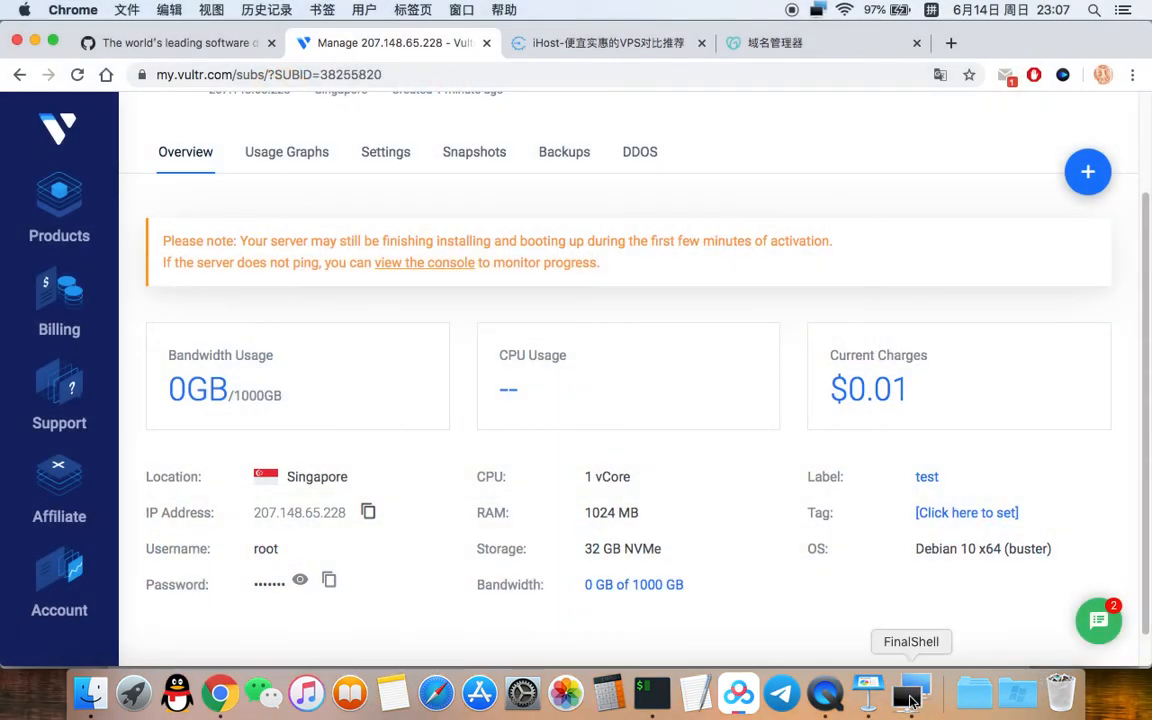
{"action": "left_click", "coordinate": [910, 693]}
{"action": "left_click_drag", "start_coordinate": [360, 98], "coordinate": [411, 36]}
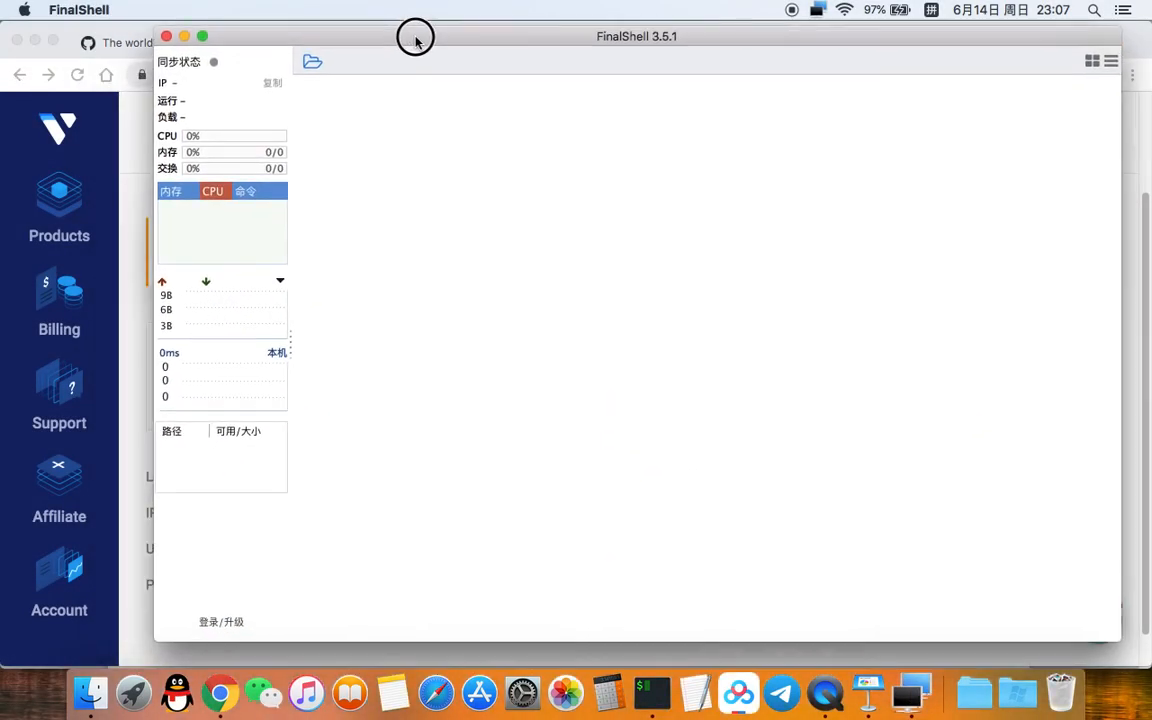
{"action": "left_click", "coordinate": [314, 59]}
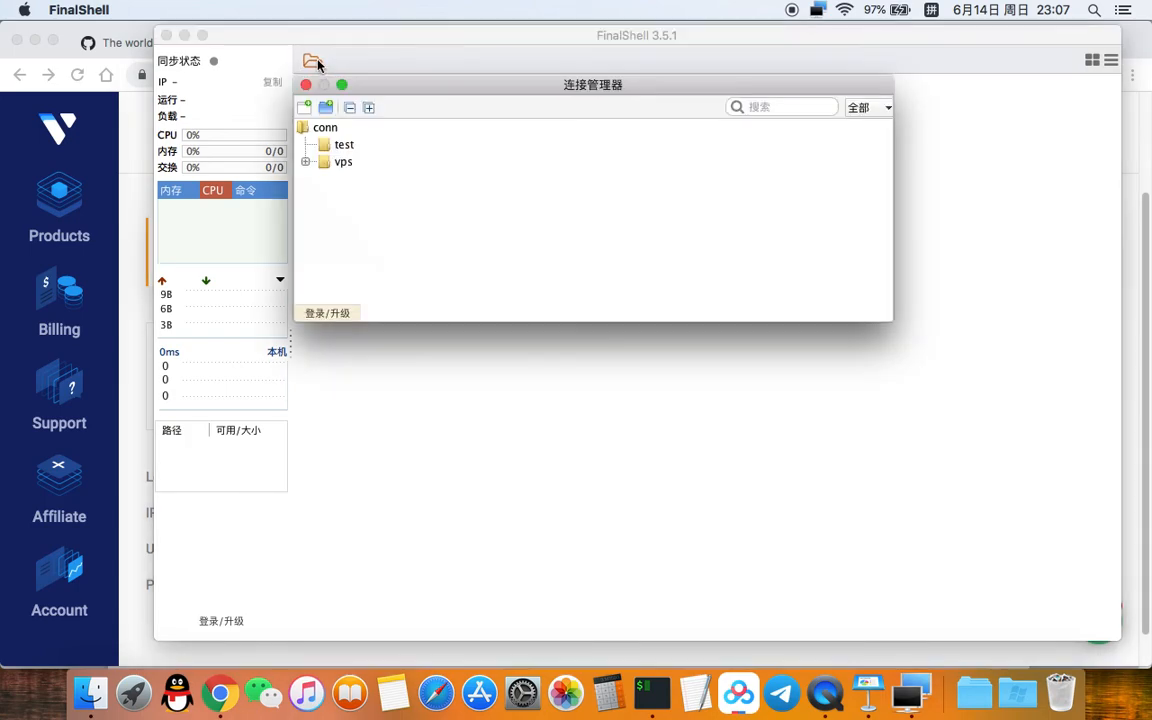
{"action": "left_click", "coordinate": [340, 145]}
{"action": "left_click", "coordinate": [305, 107]}
{"action": "left_click", "coordinate": [346, 135]}
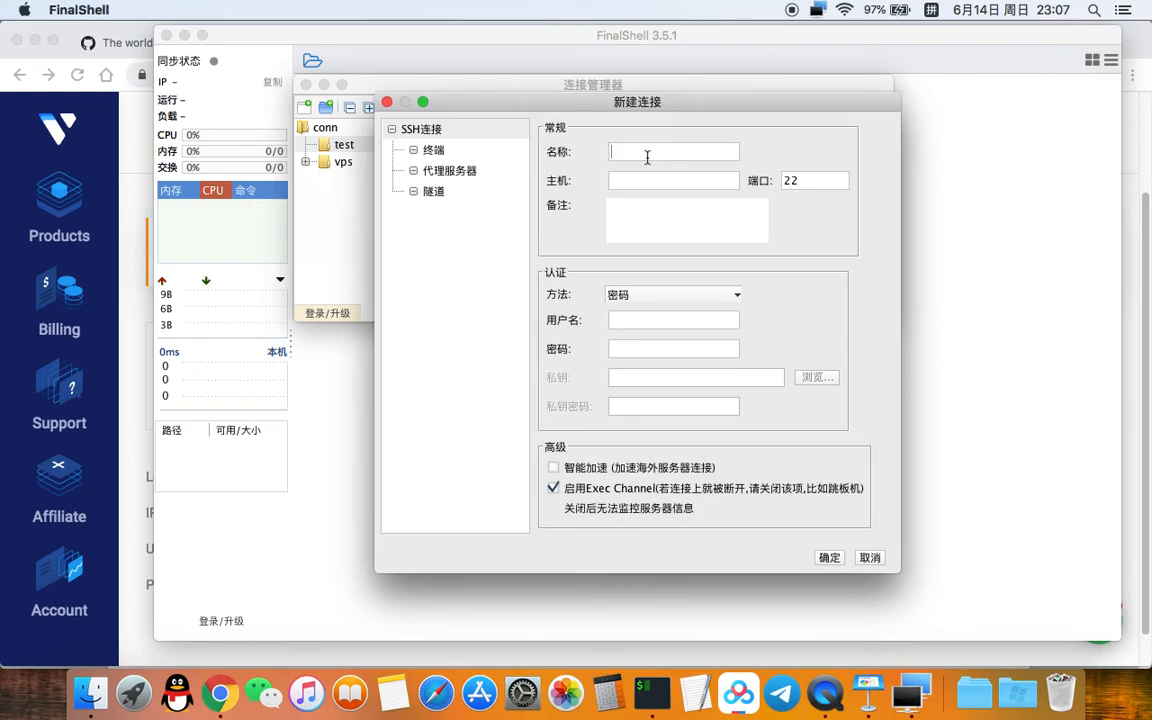
Step: Name the connection test and set its host to the server IP 207.148.65.228
{"action": "left_click", "coordinate": [647, 152]}
{"action": "type", "text": "t"}
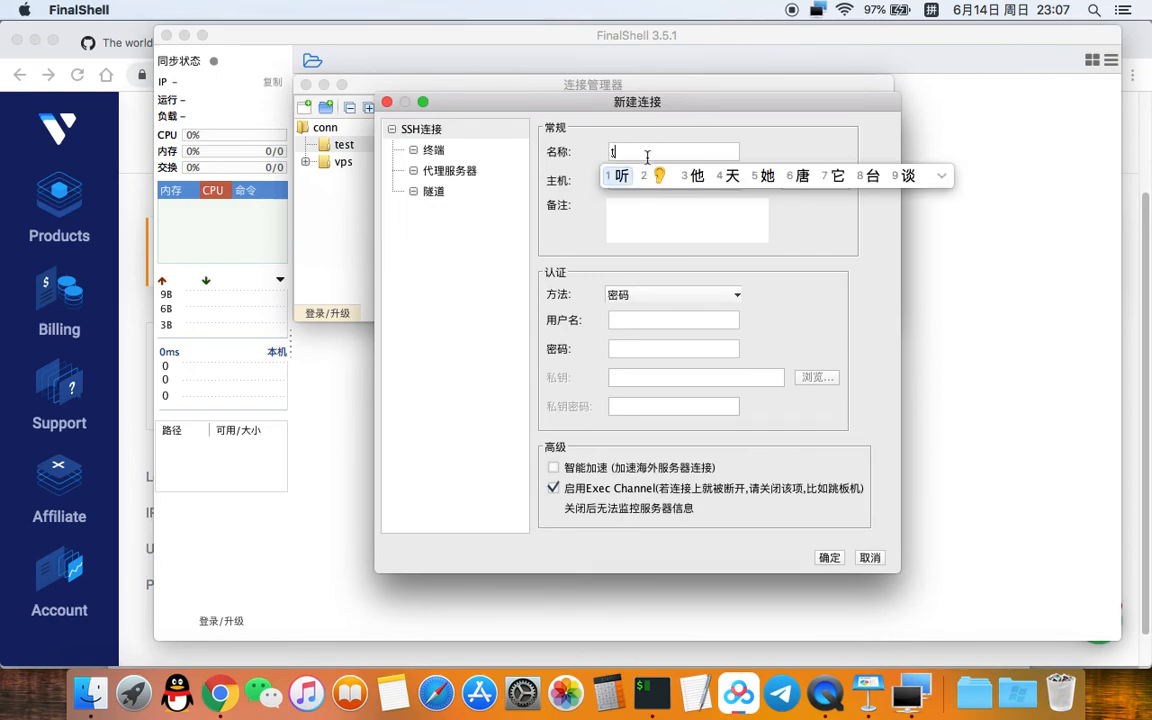
{"action": "key", "text": "ctrl+space"}
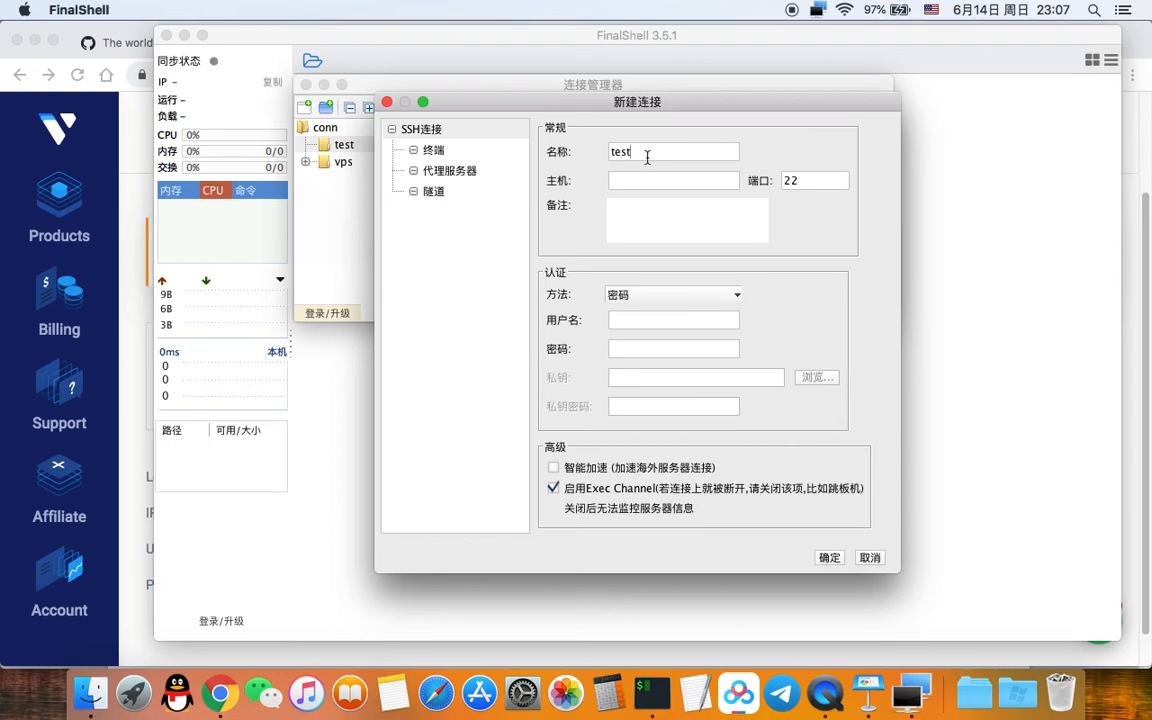
{"action": "left_click", "coordinate": [137, 445]}
{"action": "left_click", "coordinate": [368, 511]}
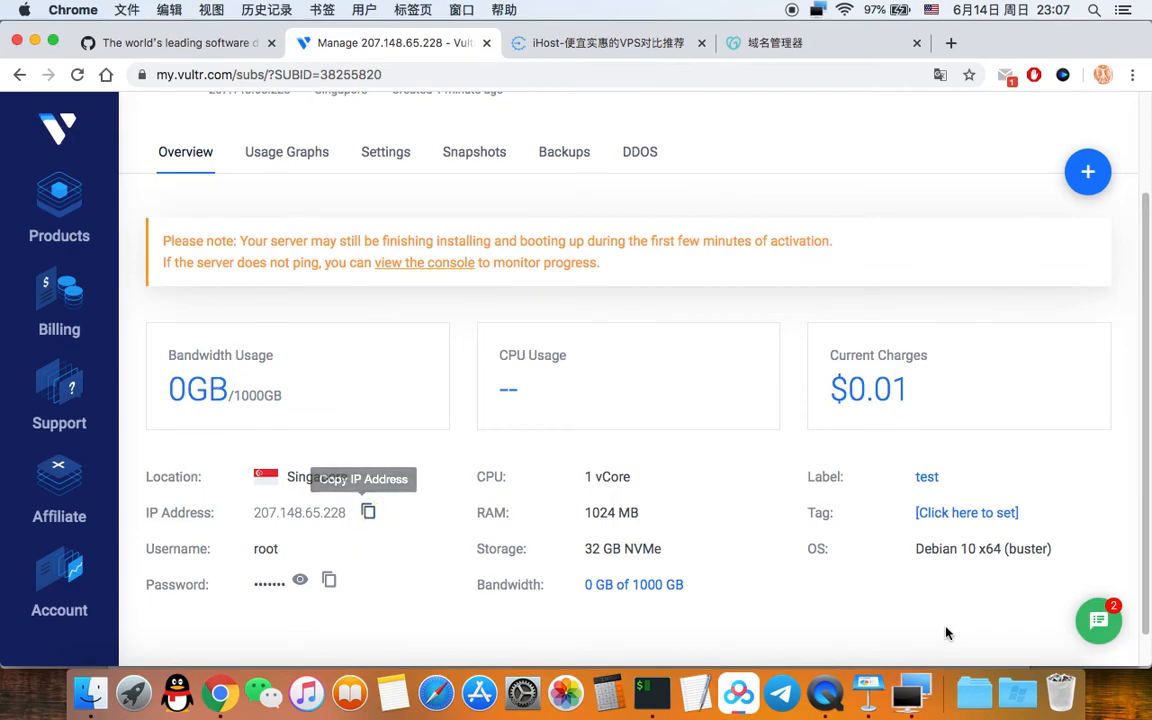
{"action": "left_click", "coordinate": [916, 703]}
{"action": "left_click", "coordinate": [644, 178]}
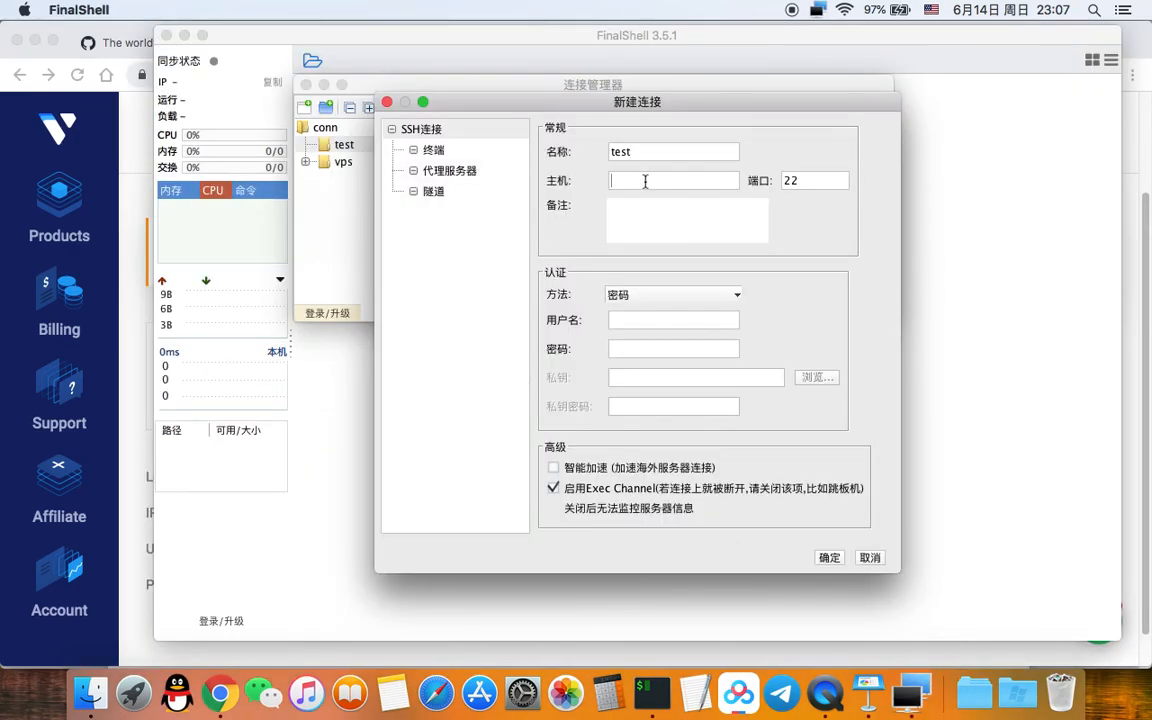
{"action": "key", "text": "super+v"}
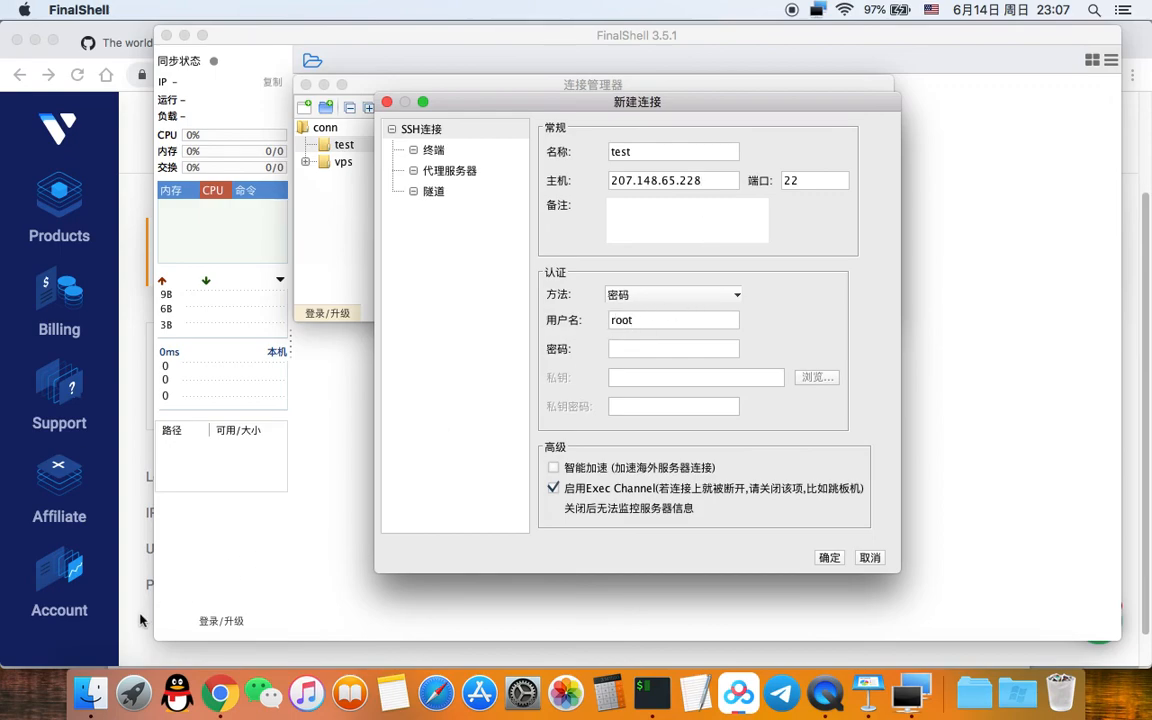
Step: Paste the server's root password, enable 智能加速, and save the connection
{"action": "left_click", "coordinate": [114, 582]}
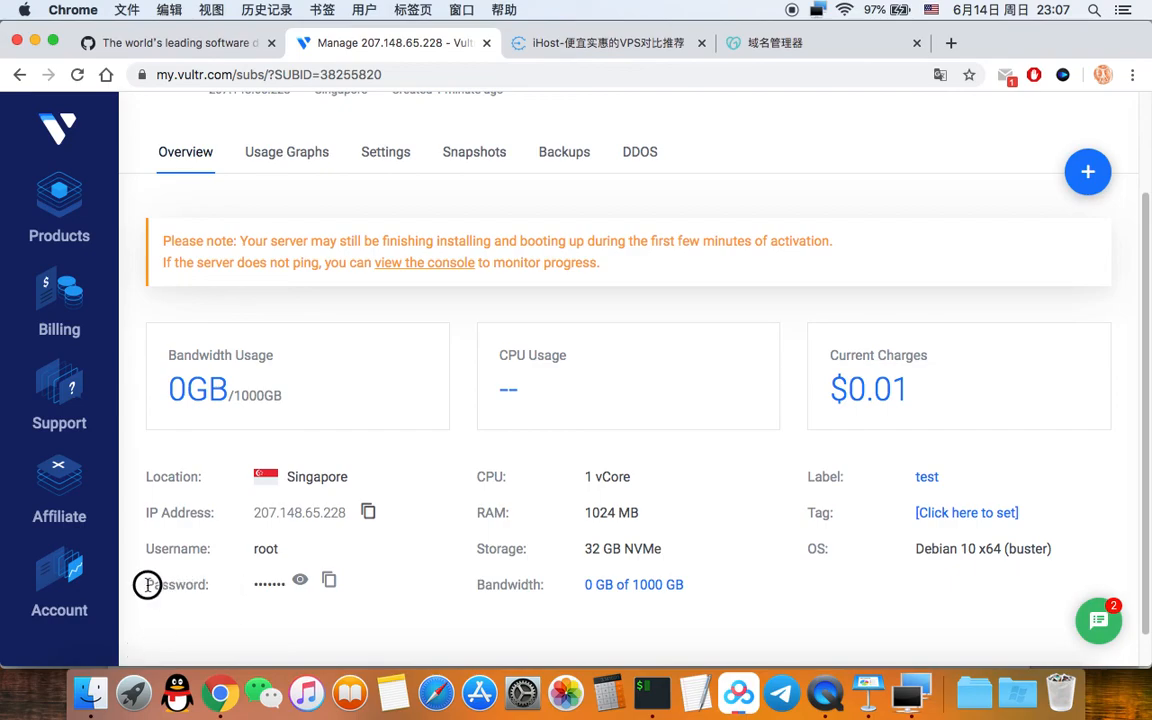
{"action": "left_click_drag", "start_coordinate": [146, 585], "coordinate": [210, 586]}
{"action": "left_click", "coordinate": [330, 583]}
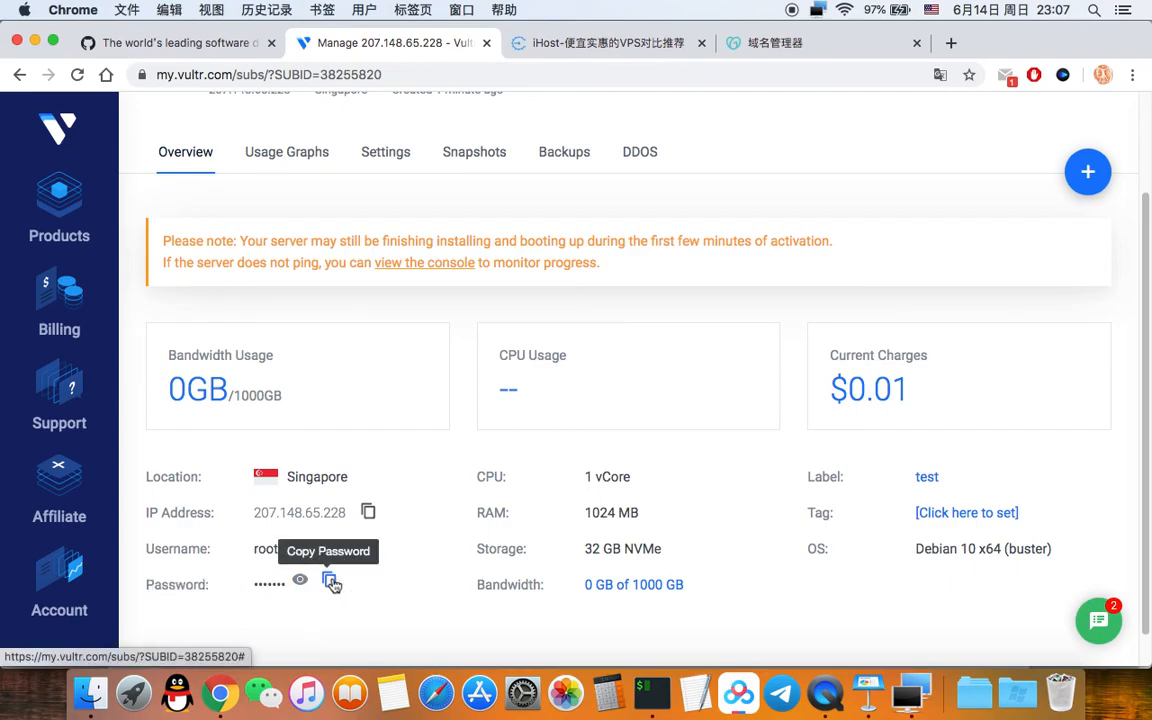
{"action": "left_click", "coordinate": [913, 697]}
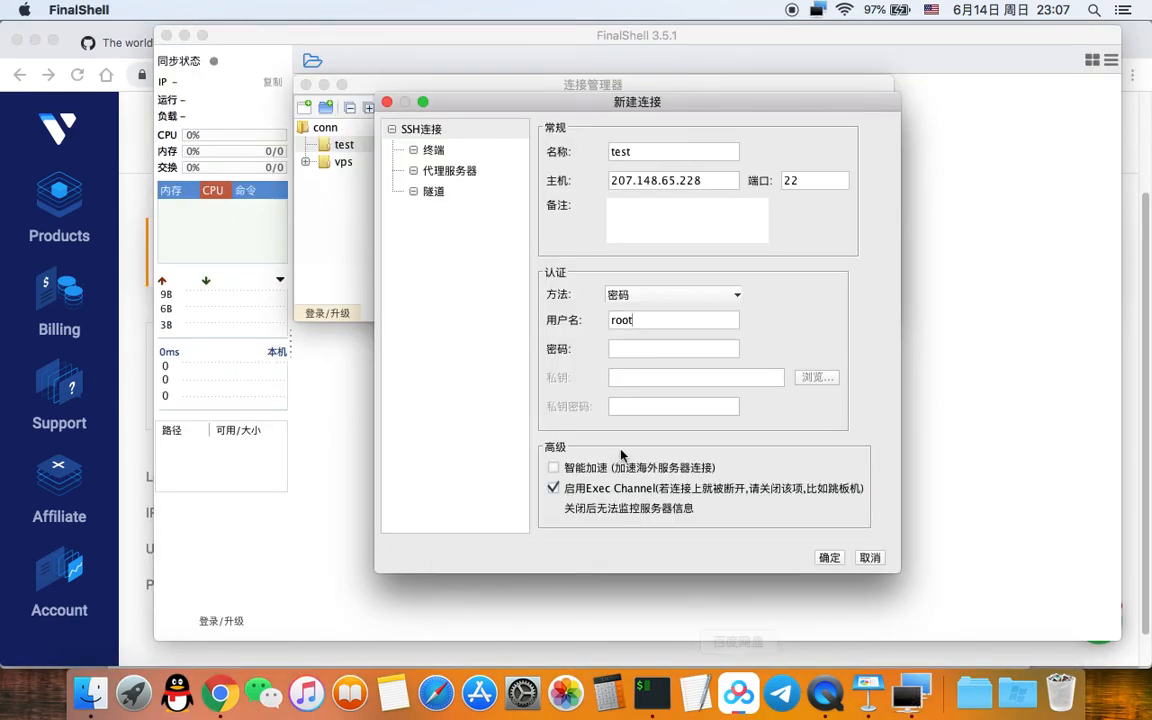
{"action": "left_click", "coordinate": [633, 349]}
{"action": "key", "text": "super+v"}
{"action": "left_click", "coordinate": [577, 470]}
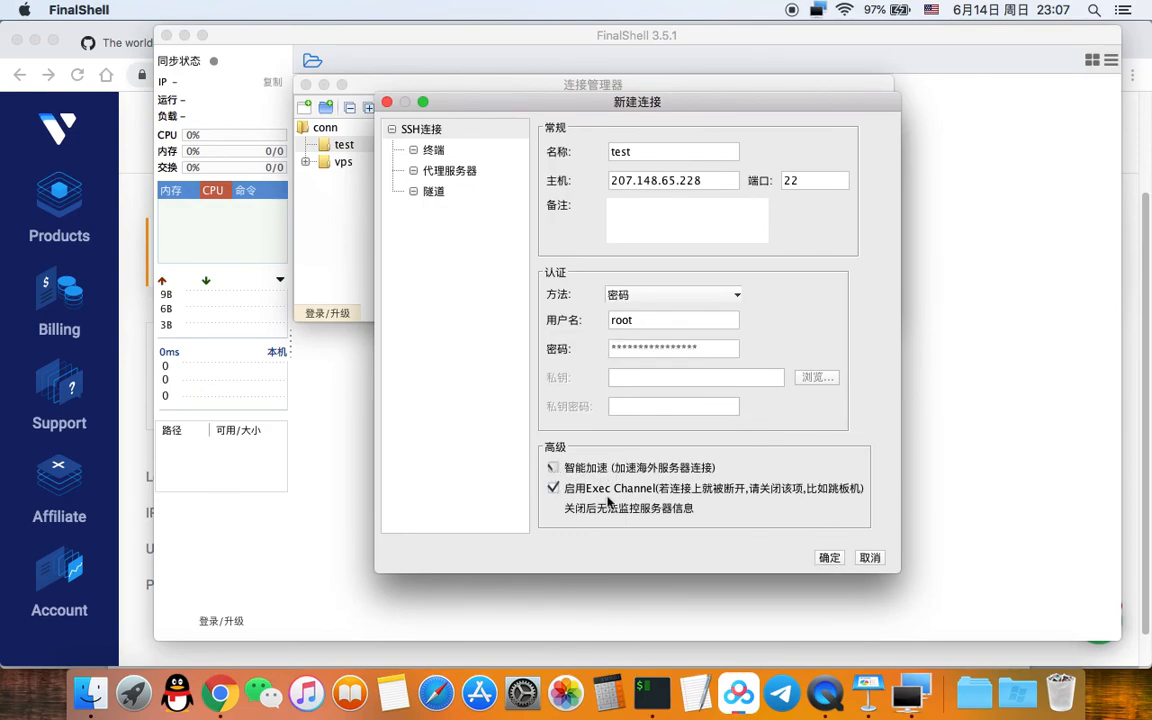
{"action": "left_click", "coordinate": [830, 558]}
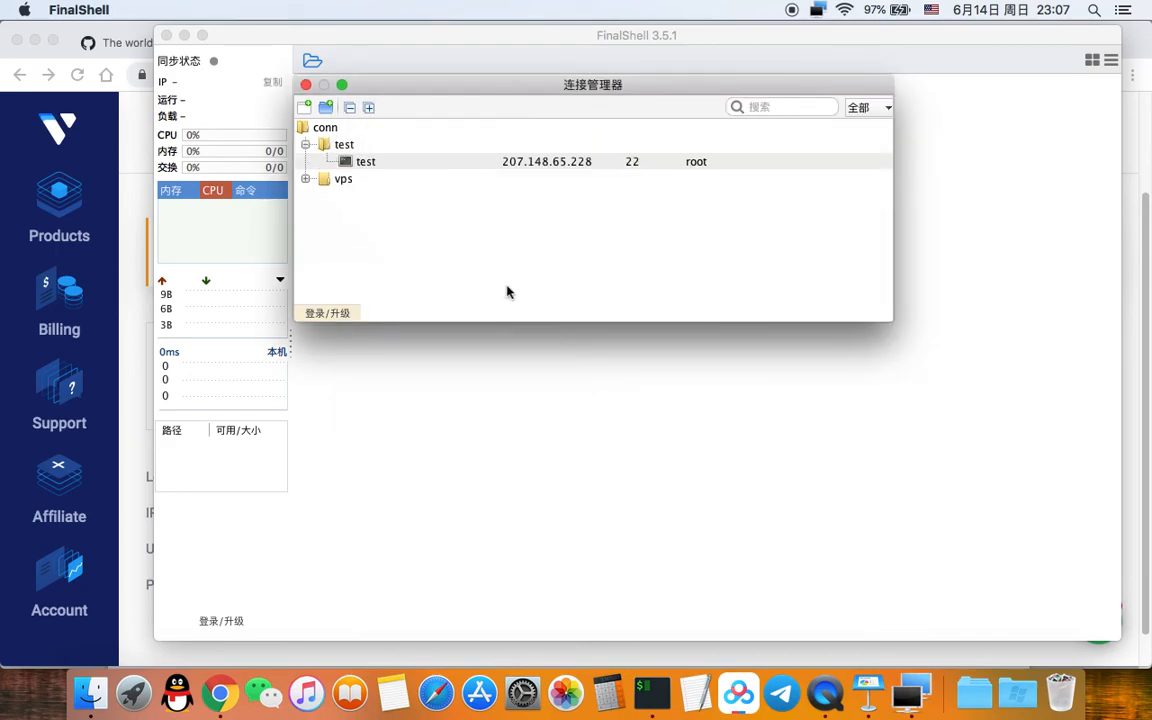
Step: Connect to the test server, accept and save its host key, and bring Vultr back
{"action": "left_click", "coordinate": [490, 161]}
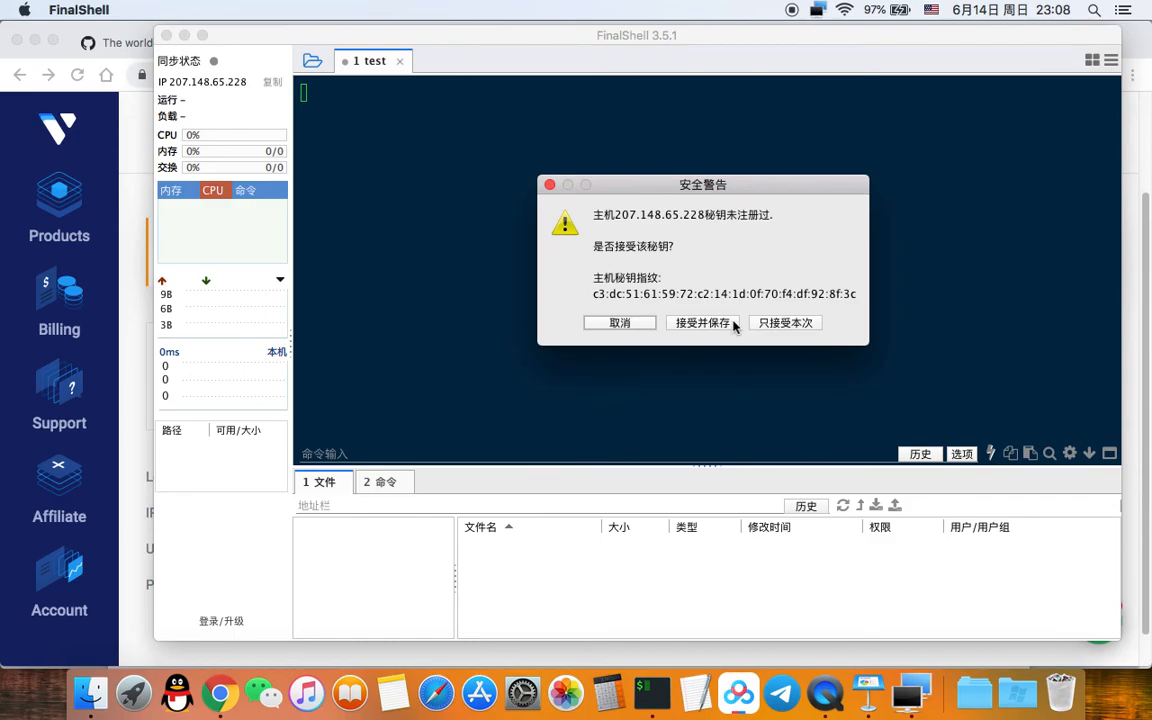
{"action": "left_click", "coordinate": [704, 324]}
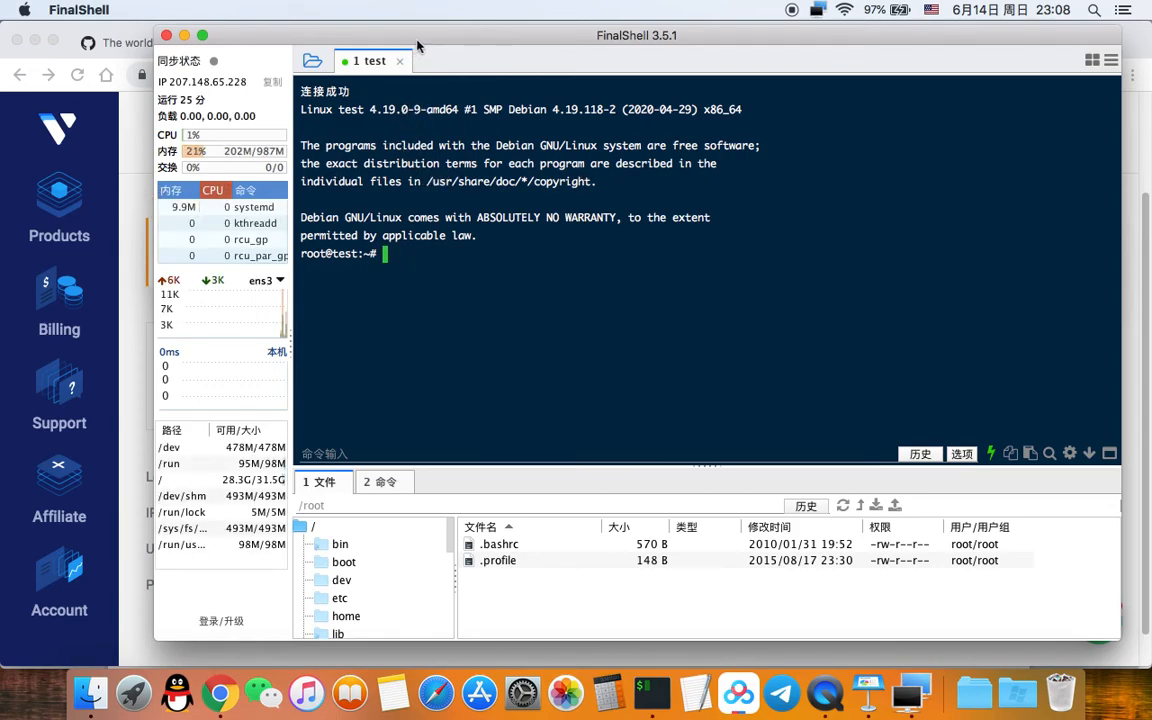
{"action": "left_click_drag", "start_coordinate": [418, 46], "coordinate": [446, 42]}
{"action": "left_click", "coordinate": [140, 180]}
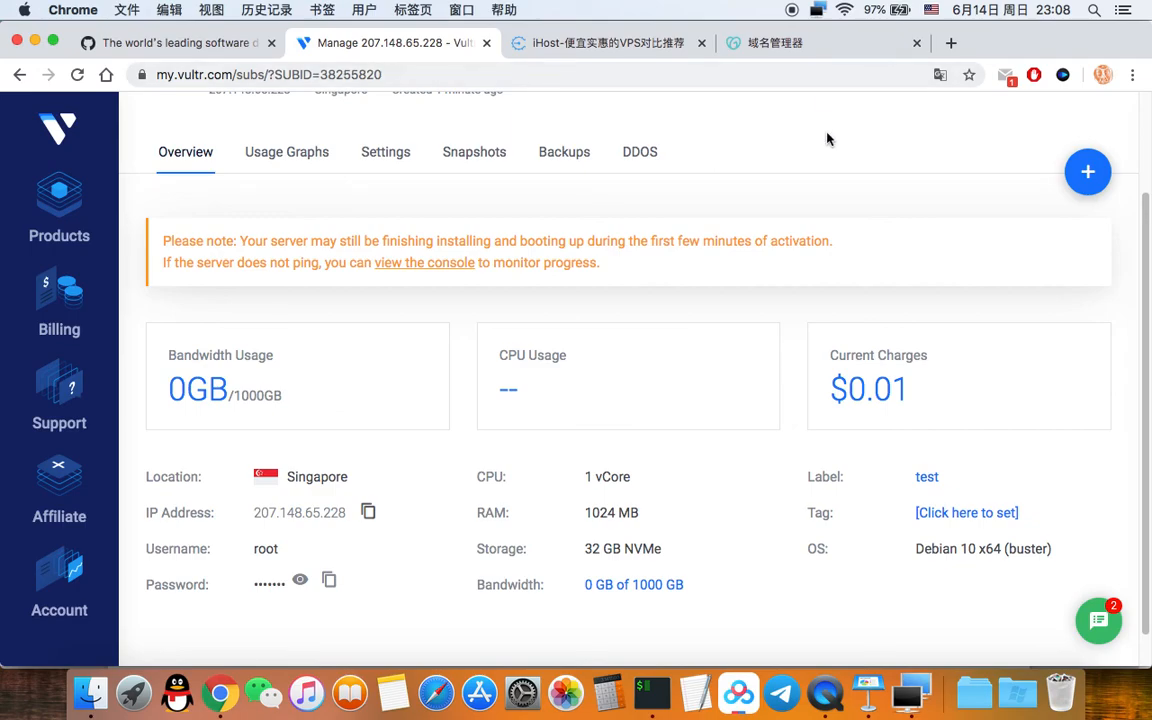
Step: Check on GoDaddy's DNS page that the @ A record points to 207.148.65.228
{"action": "left_click", "coordinate": [805, 49]}
{"action": "scroll", "coordinate": [320, 245], "scroll_direction": "up", "scroll_amount": 2}
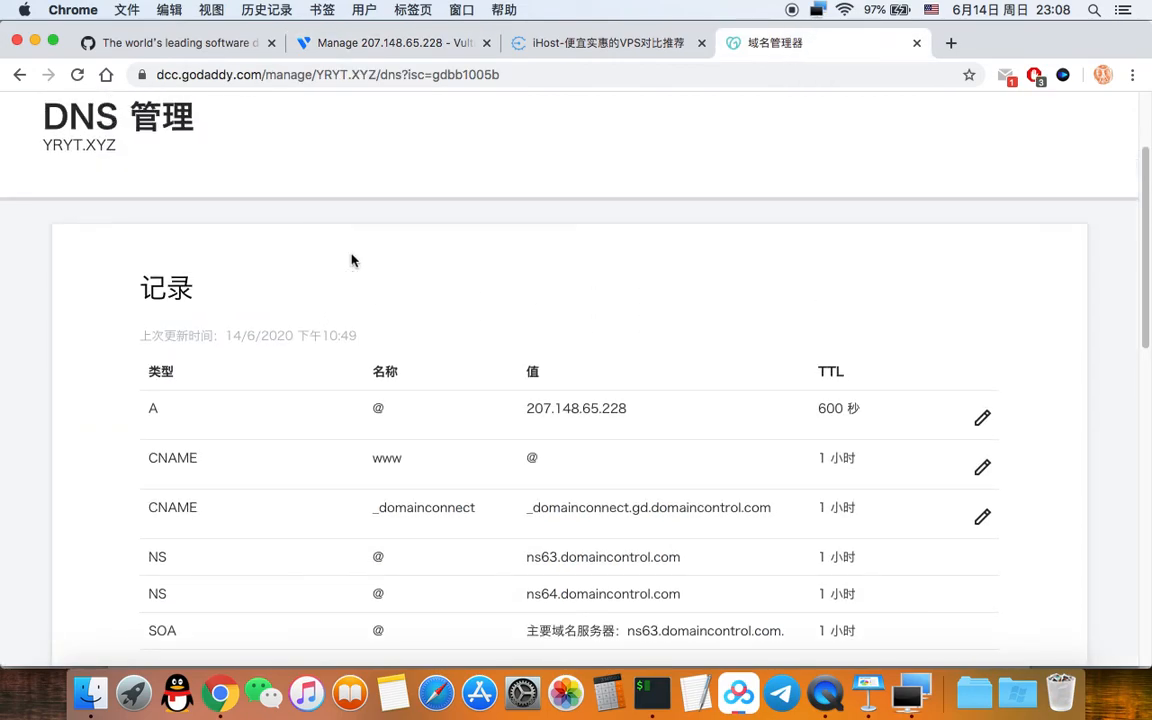
{"action": "scroll", "coordinate": [351, 261], "scroll_direction": "up", "scroll_amount": 2}
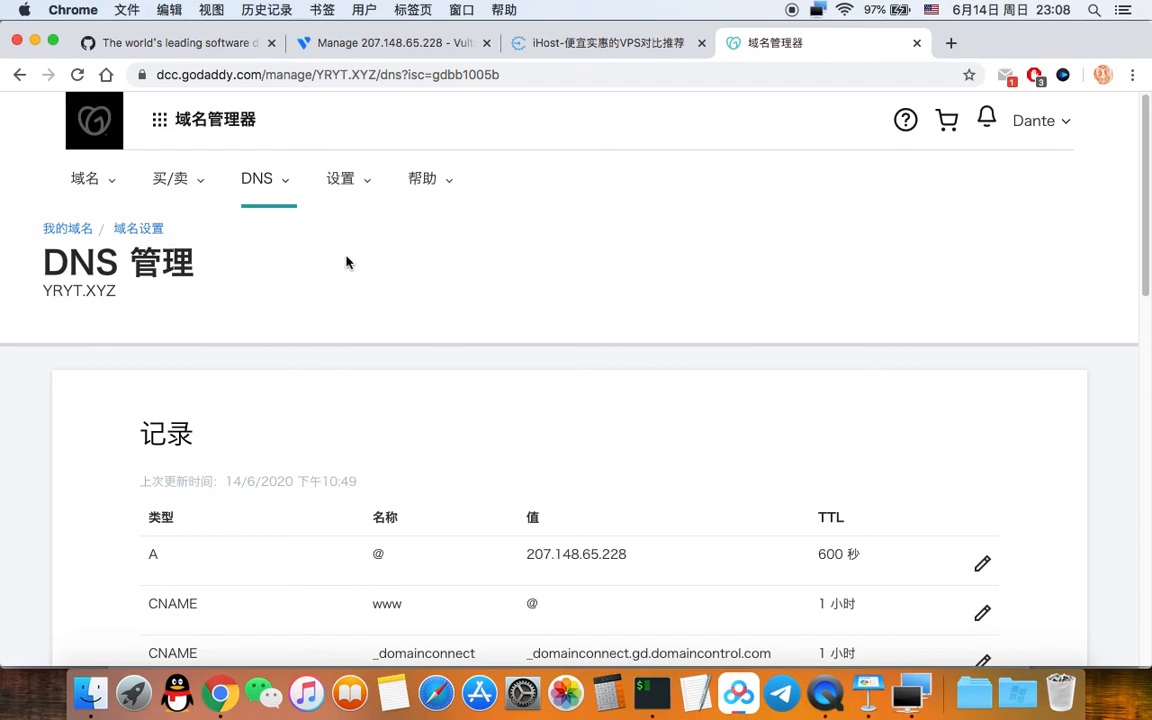
{"action": "scroll", "coordinate": [337, 262], "scroll_direction": "down", "scroll_amount": 1}
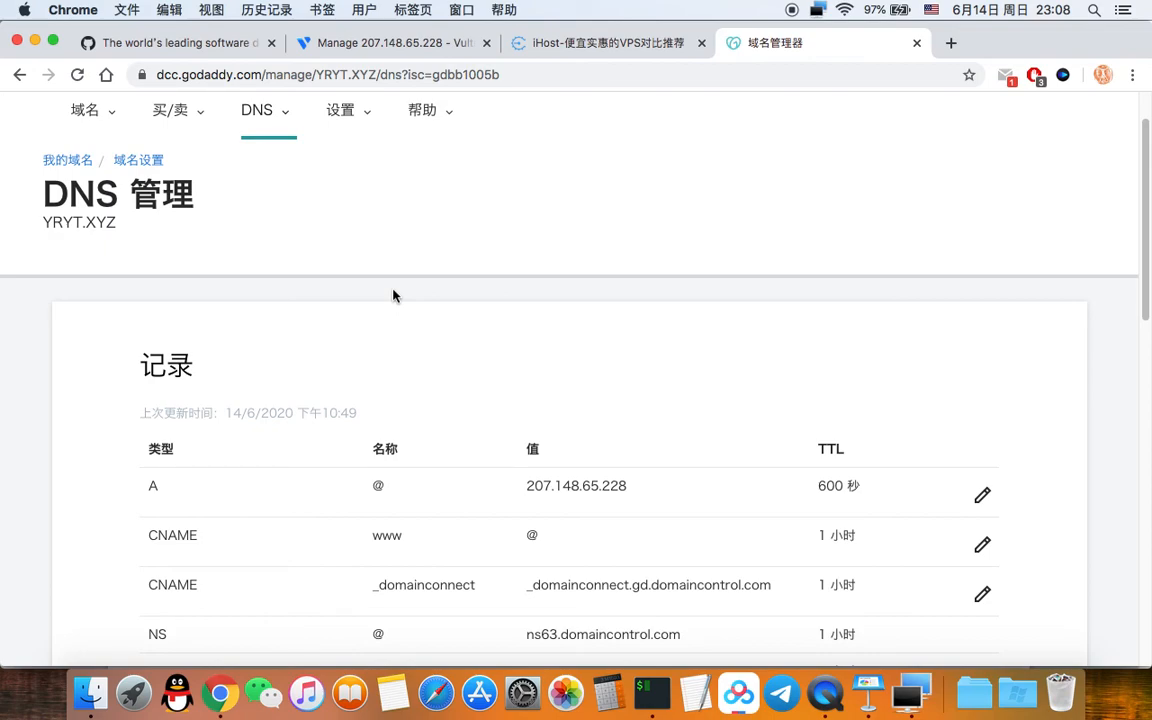
{"action": "scroll", "coordinate": [356, 286], "scroll_direction": "down", "scroll_amount": 1}
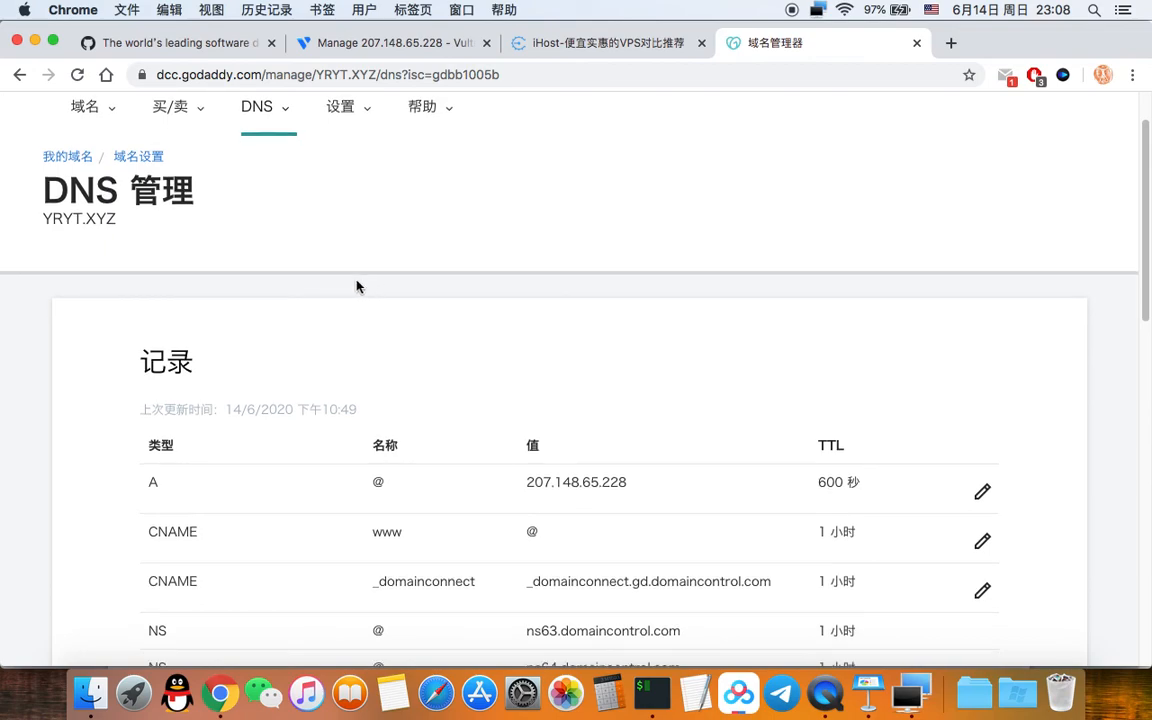
{"action": "scroll", "coordinate": [755, 450], "scroll_direction": "down", "scroll_amount": 2}
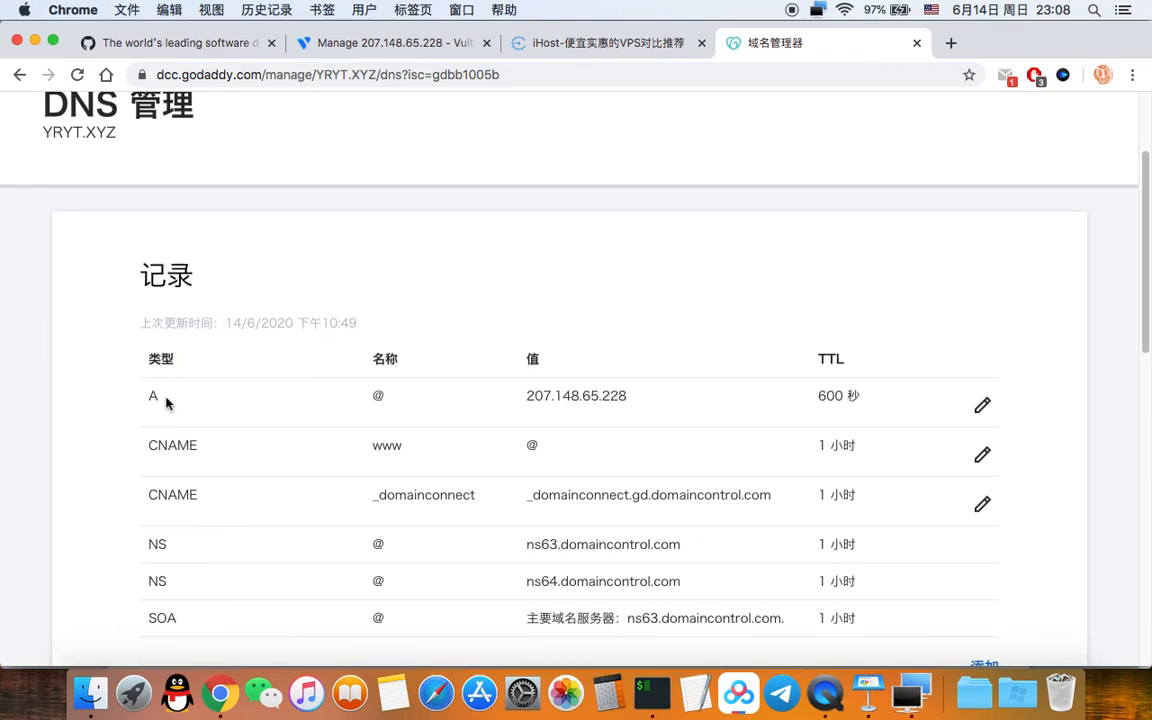
{"action": "double_click", "coordinate": [152, 396]}
{"action": "left_click", "coordinate": [572, 401]}
{"action": "left_click_drag", "start_coordinate": [527, 398], "coordinate": [645, 393]}
{"action": "left_click", "coordinate": [699, 404]}
{"action": "scroll", "coordinate": [692, 404], "scroll_direction": "down", "scroll_amount": 1}
{"action": "scroll", "coordinate": [692, 404], "scroll_direction": "down", "scroll_amount": 3}
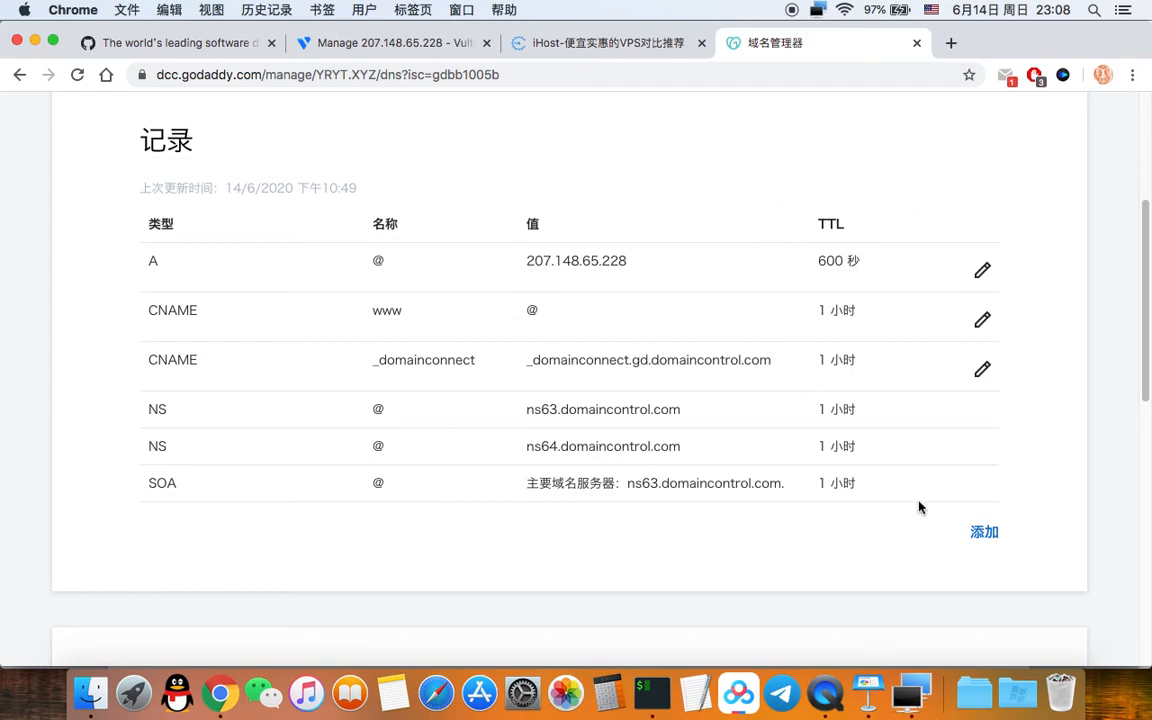
Step: Compare it with 207.148.65.228 in the terminal's ping output, then go to GitHub
{"action": "left_click", "coordinate": [662, 700]}
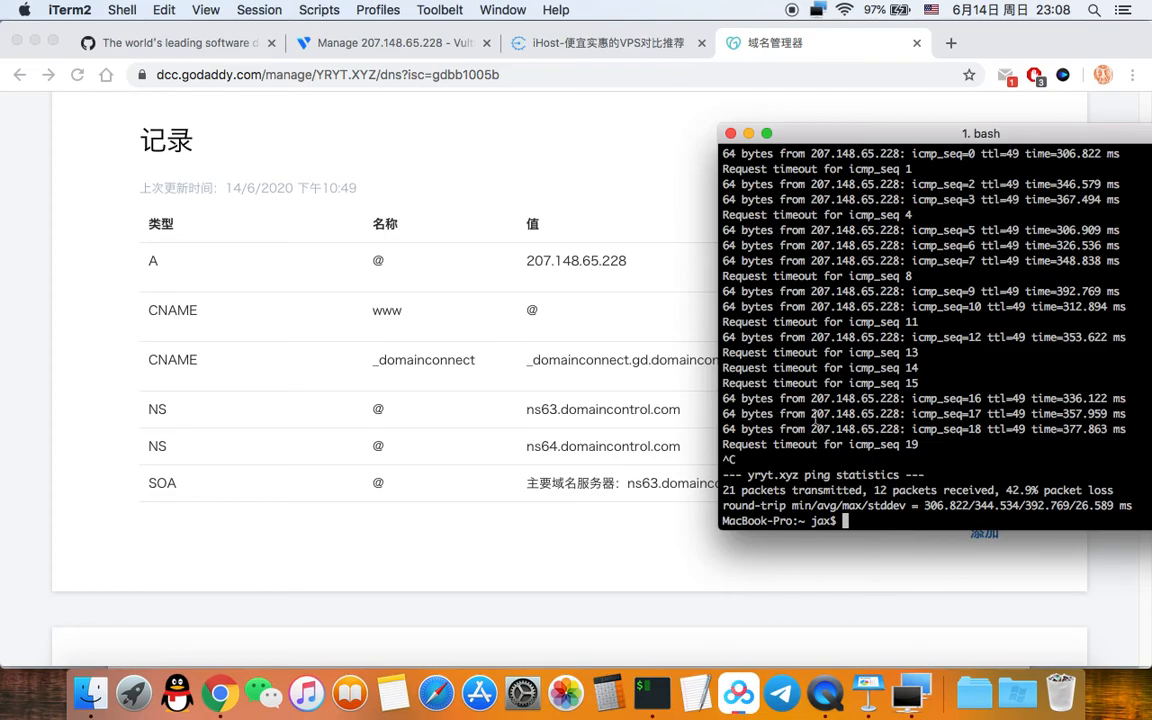
{"action": "left_click_drag", "start_coordinate": [815, 398], "coordinate": [887, 399]}
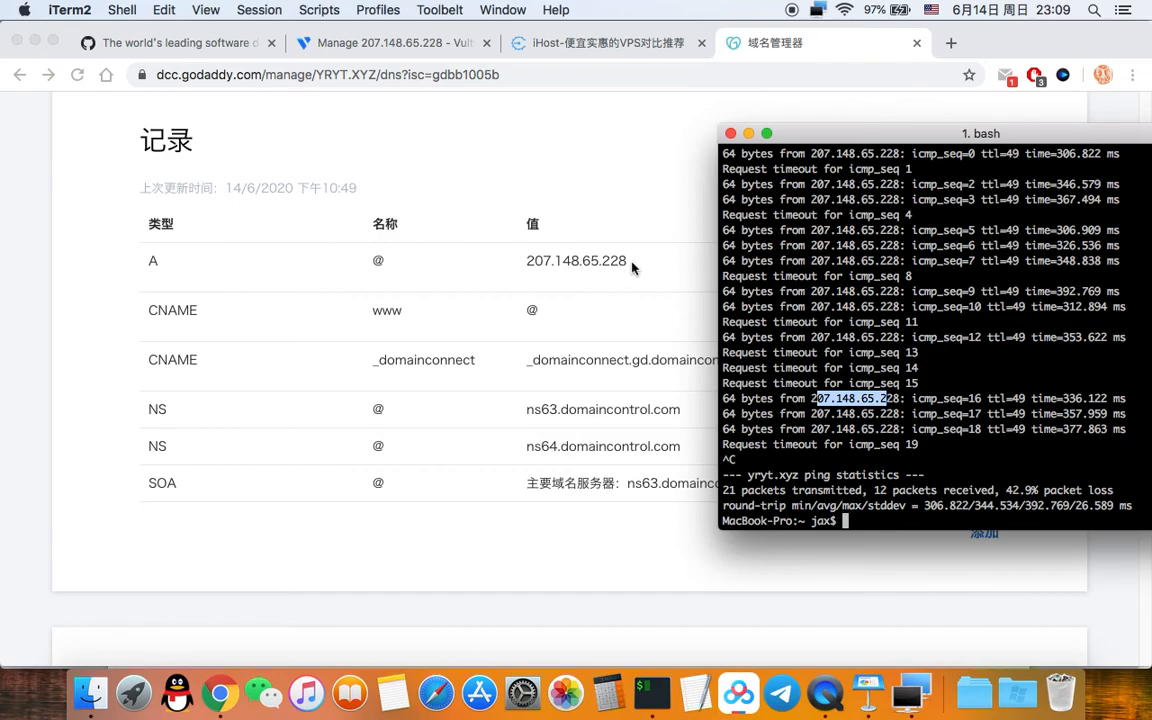
{"action": "left_click", "coordinate": [1020, 453]}
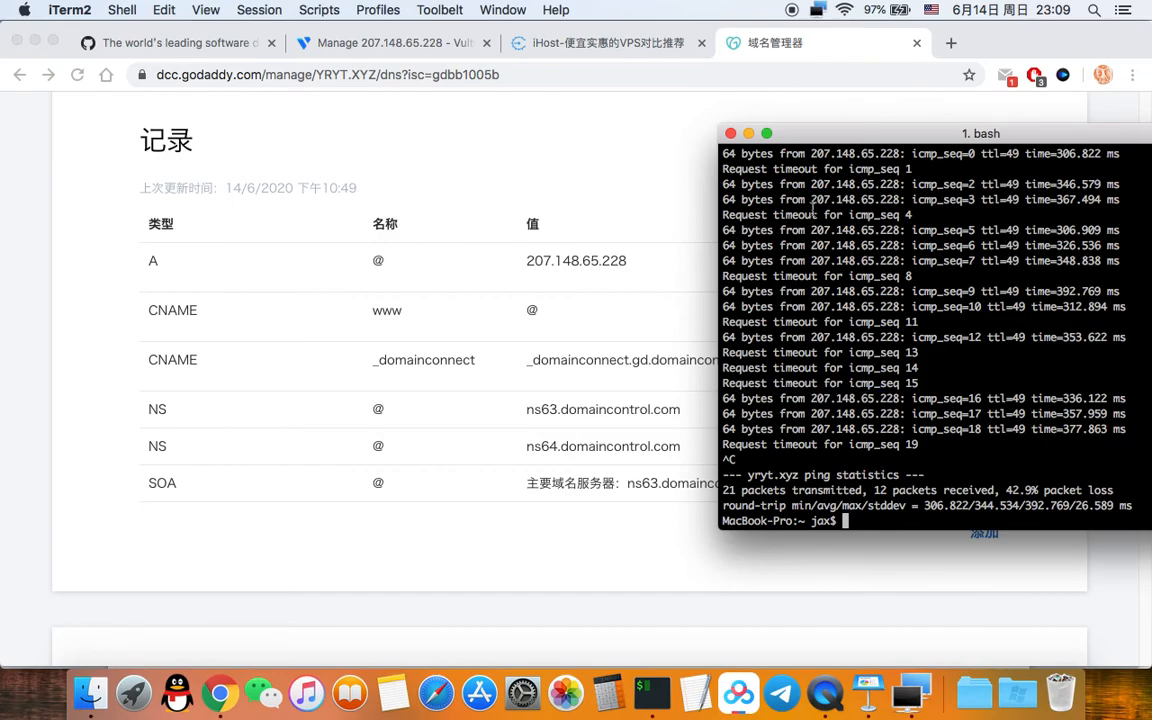
{"action": "left_click", "coordinate": [749, 134]}
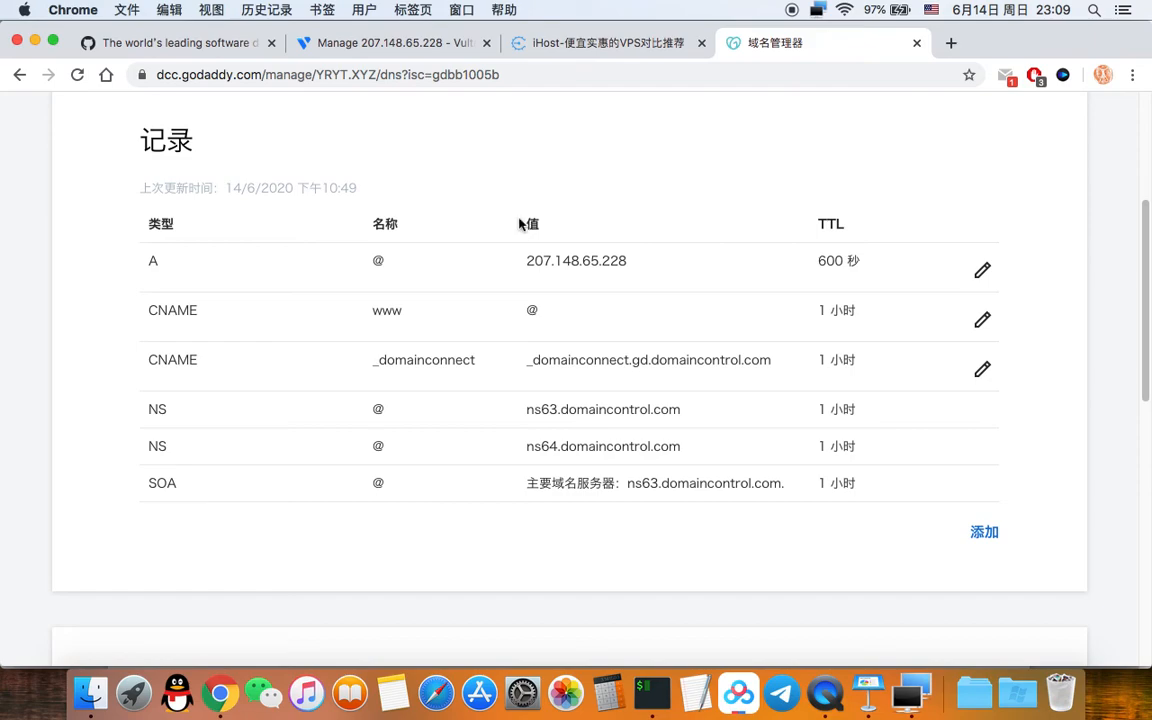
{"action": "scroll", "coordinate": [642, 247], "scroll_direction": "up", "scroll_amount": 1}
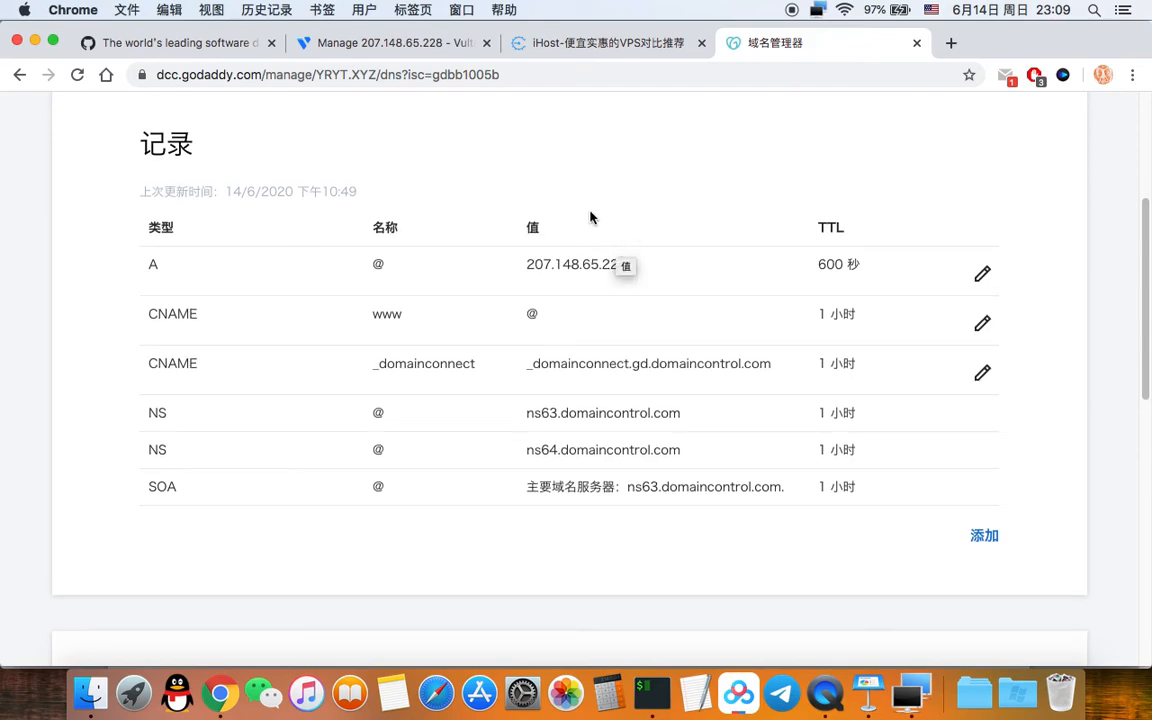
{"action": "left_click", "coordinate": [165, 43]}
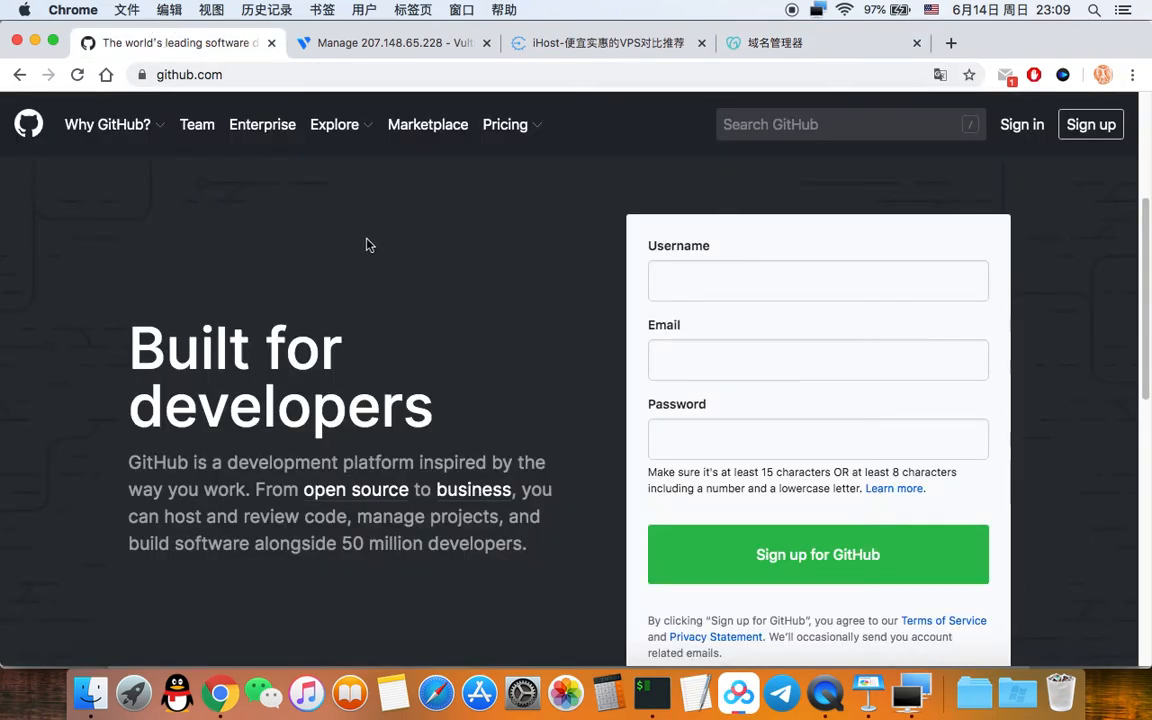
Step: Search GitHub for 'trojan' and open the Jrohy/trojan repository from the 2,007 results
{"action": "left_click", "coordinate": [845, 122]}
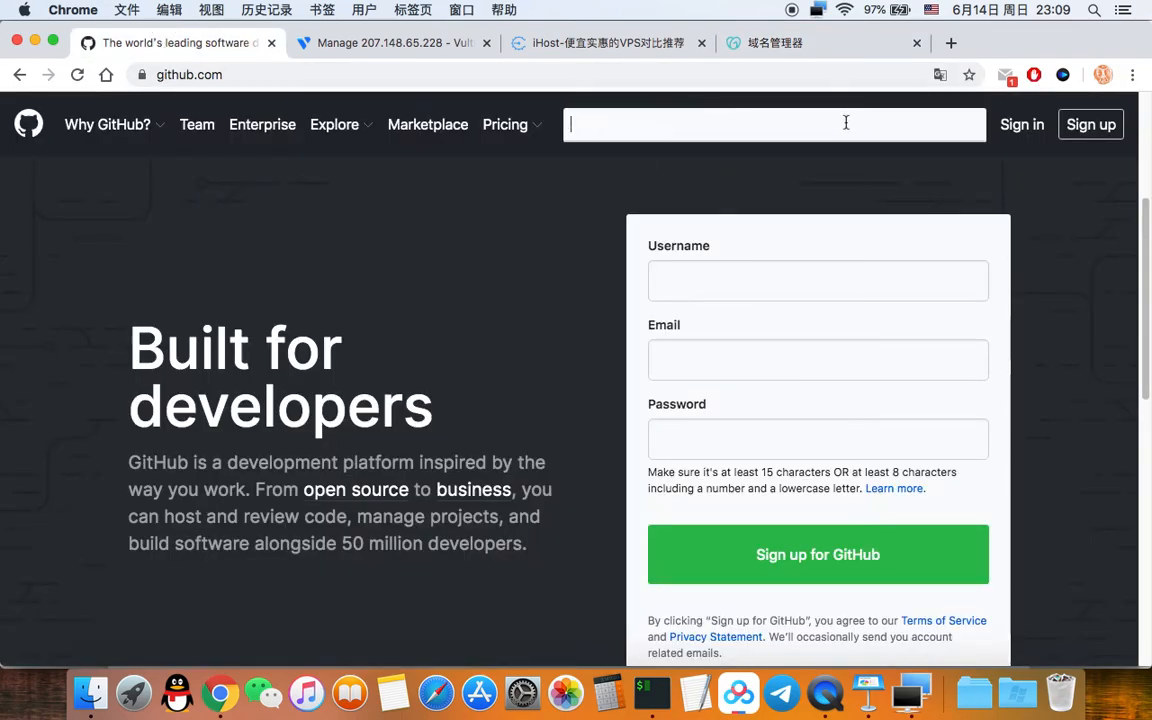
{"action": "type", "text": "r"}
{"action": "key", "text": "BackSpace"}
{"action": "type", "text": "tr"}
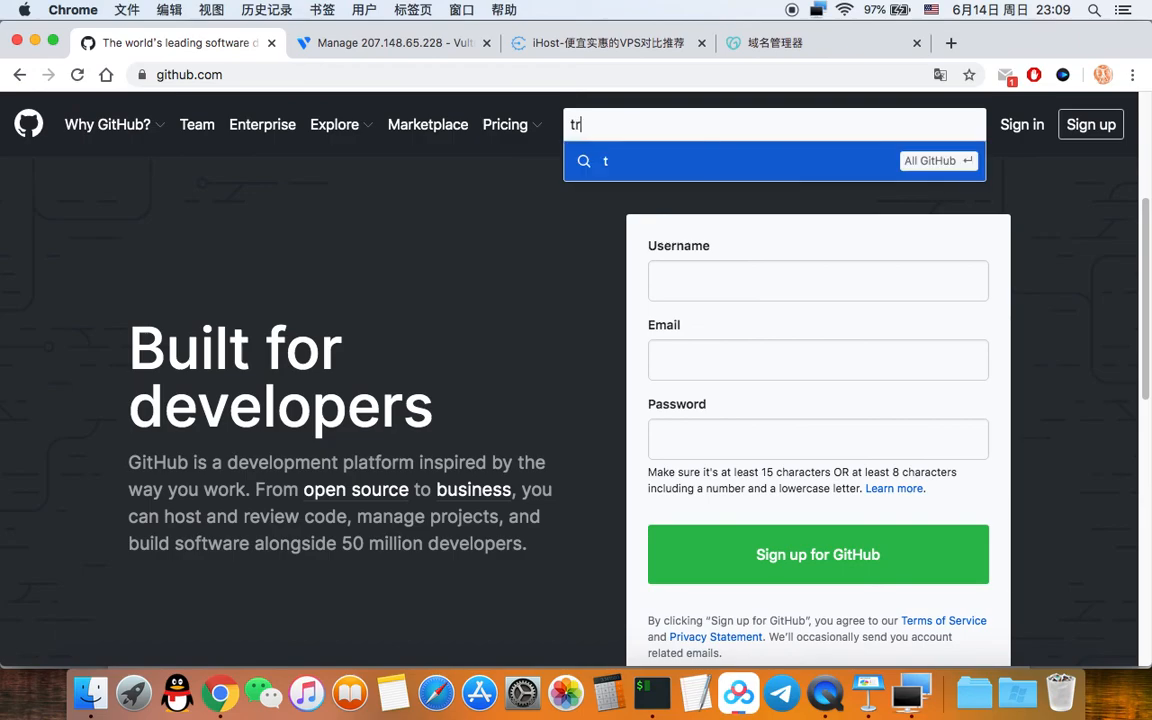
{"action": "type", "text": "ojan"}
{"action": "key", "text": "Return"}
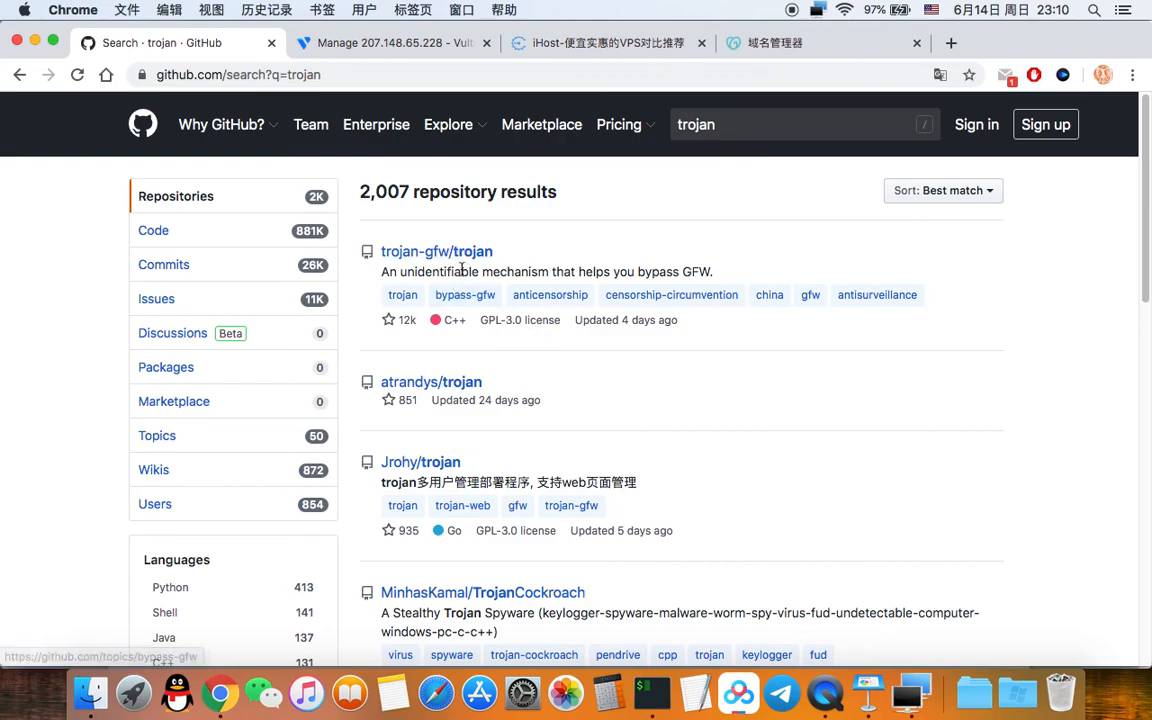
{"action": "scroll", "coordinate": [900, 470], "scroll_direction": "down", "scroll_amount": 3}
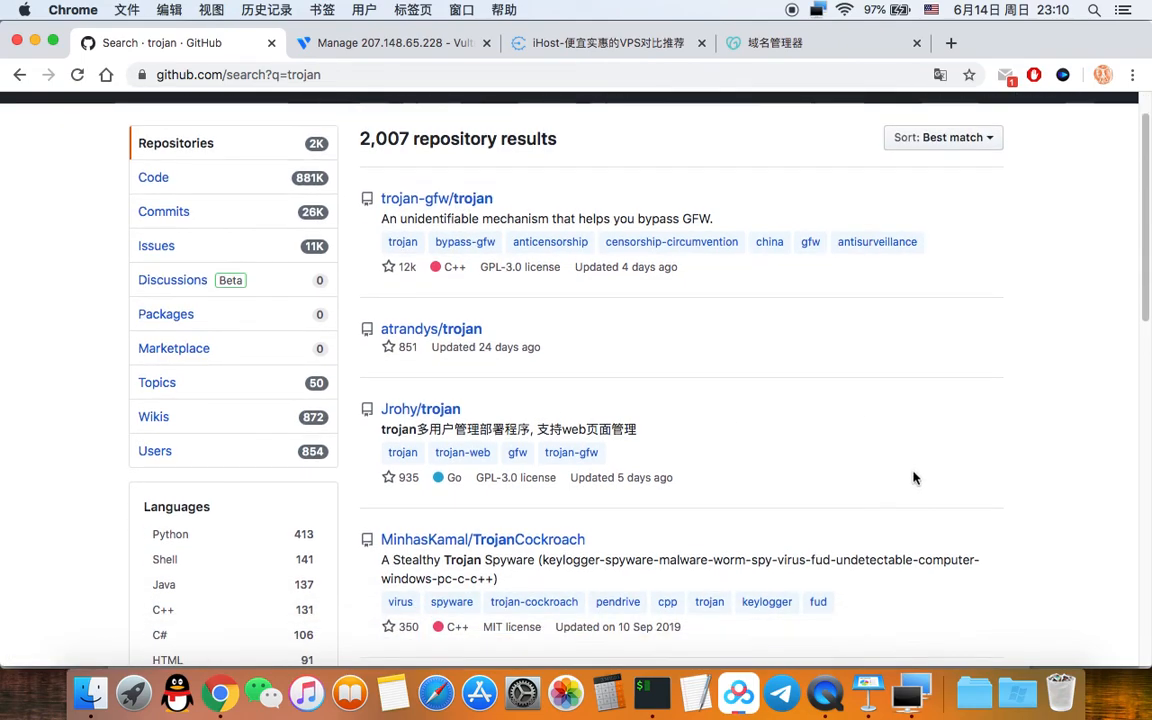
{"action": "scroll", "coordinate": [913, 478], "scroll_direction": "up", "scroll_amount": 3}
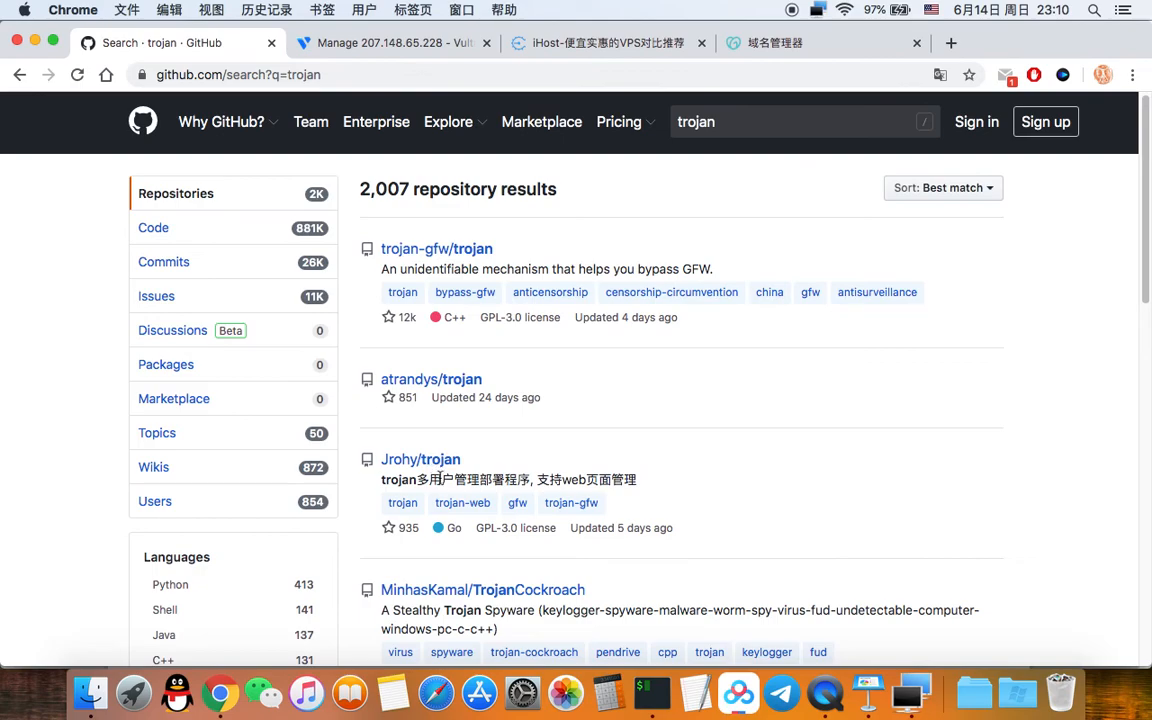
{"action": "scroll", "coordinate": [743, 489], "scroll_direction": "down", "scroll_amount": 2}
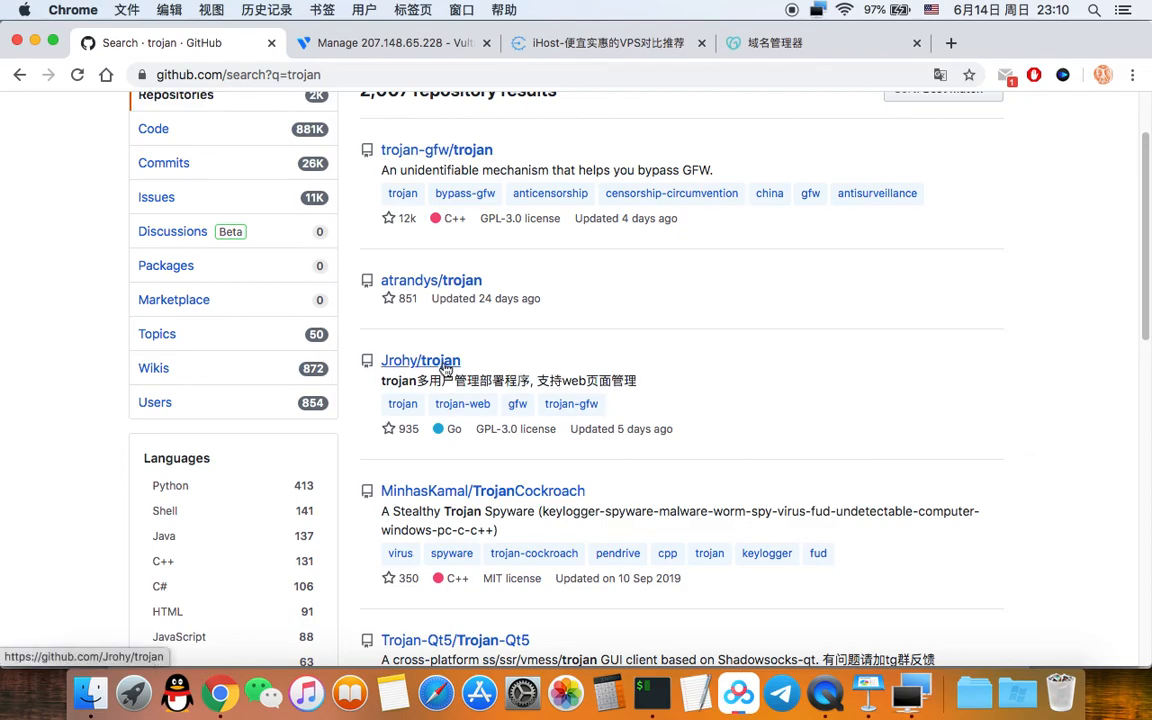
{"action": "left_click", "coordinate": [400, 361]}
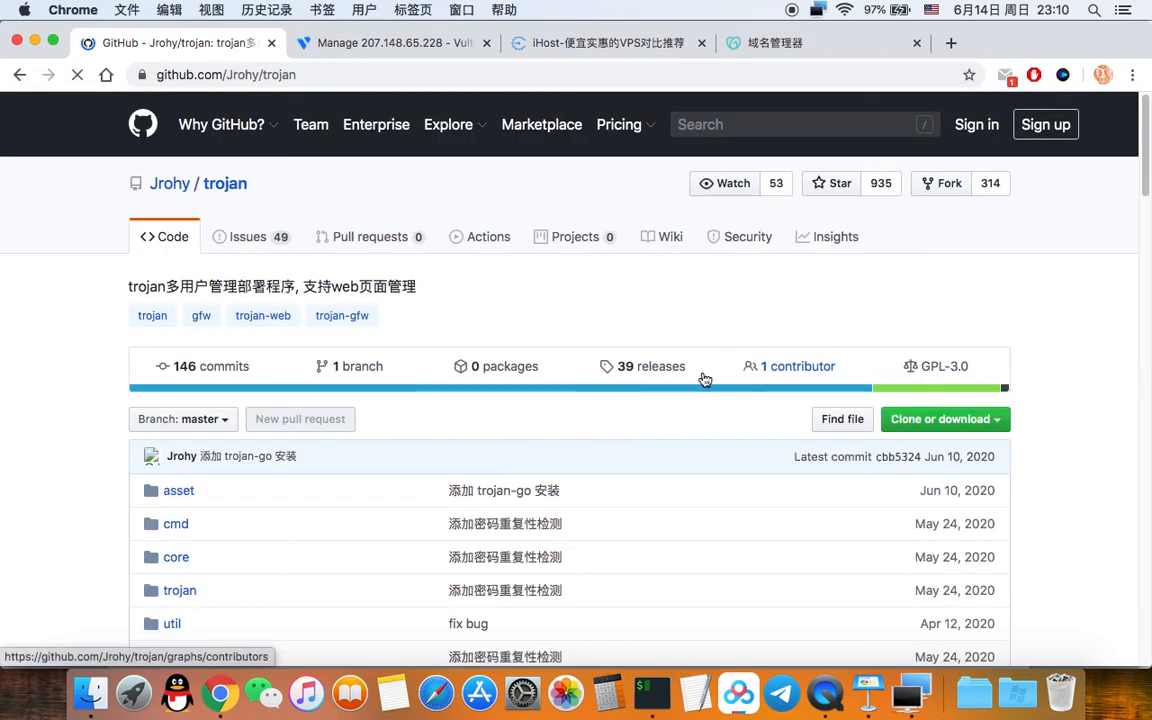
Step: Copy the 一键脚本安装 source <(curl …) command from the Jrohy/trojan README
{"action": "scroll", "coordinate": [112, 368], "scroll_direction": "down", "scroll_amount": 1}
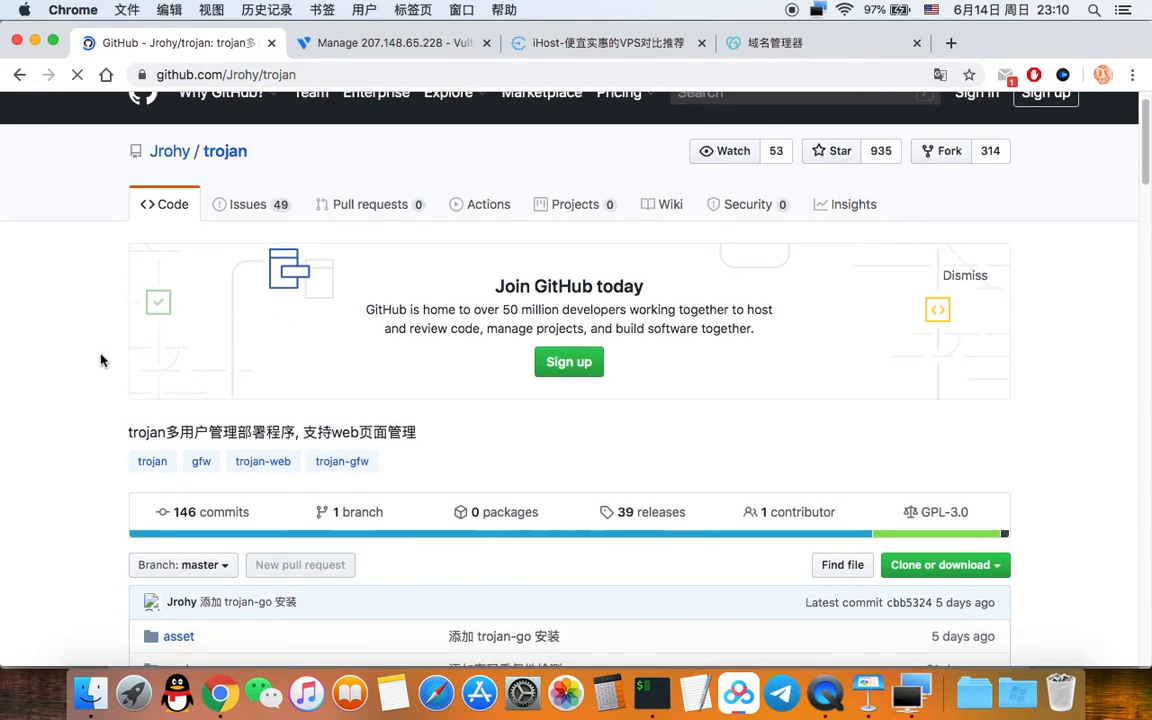
{"action": "scroll", "coordinate": [101, 360], "scroll_direction": "up", "scroll_amount": 1}
{"action": "scroll", "coordinate": [101, 360], "scroll_direction": "down", "scroll_amount": 10}
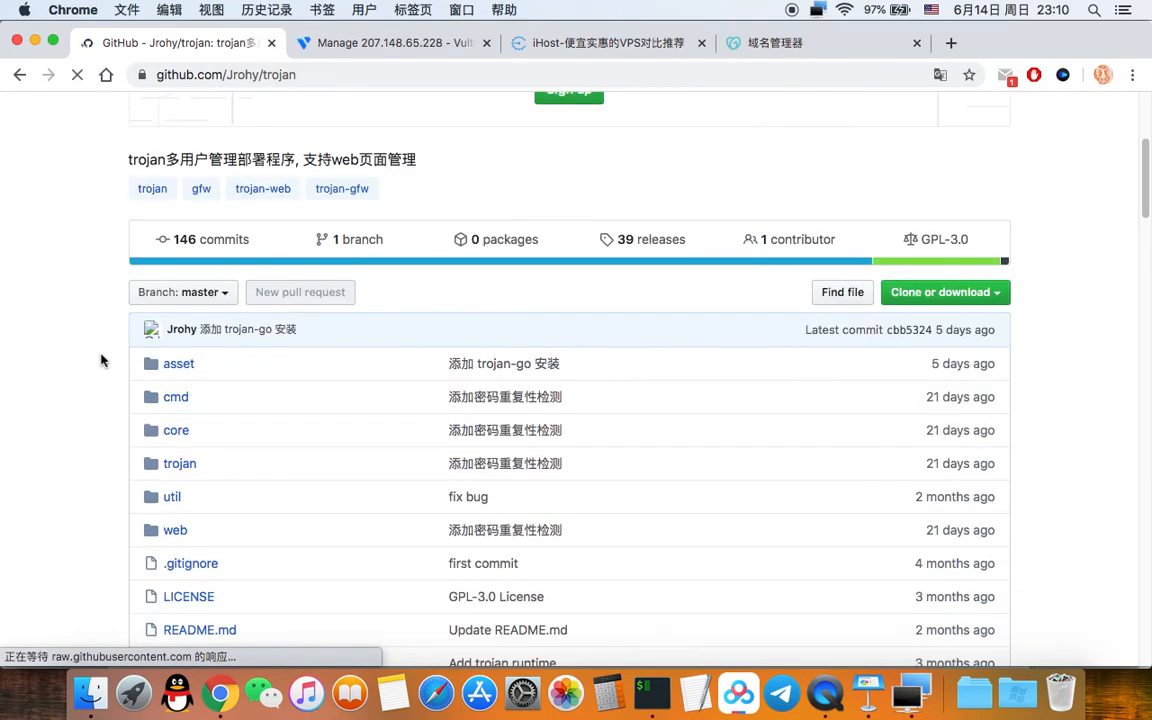
{"action": "scroll", "coordinate": [101, 360], "scroll_direction": "down", "scroll_amount": 5}
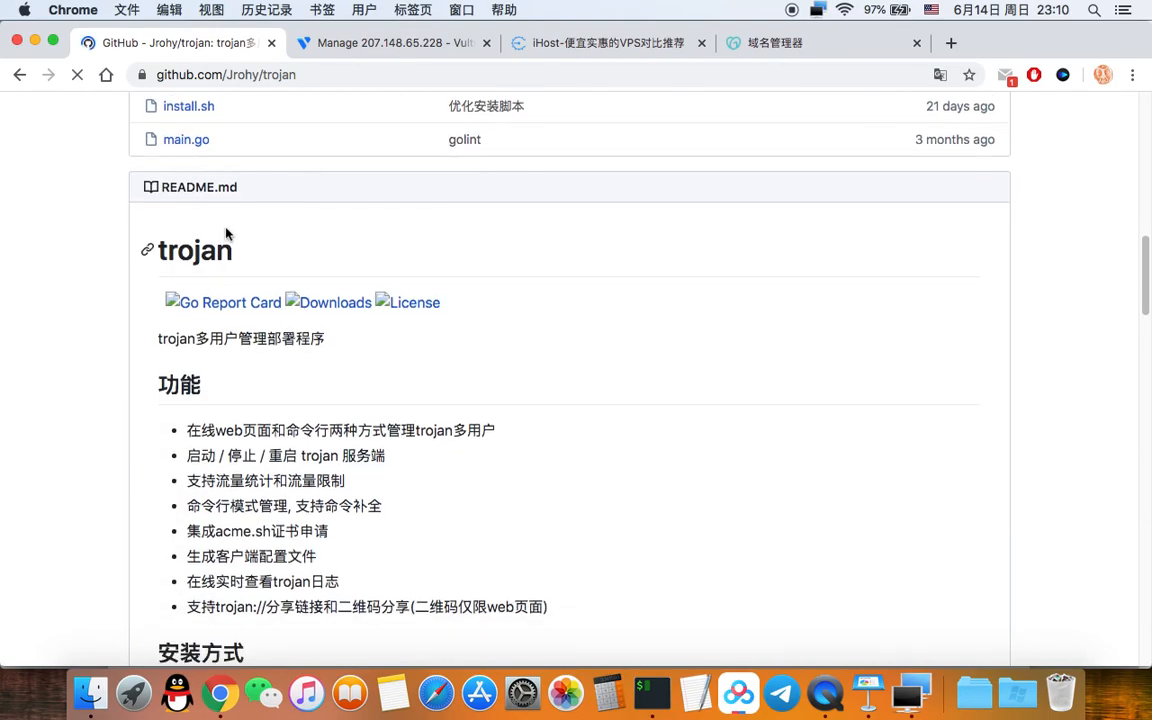
{"action": "scroll", "coordinate": [168, 337], "scroll_direction": "down", "scroll_amount": 3}
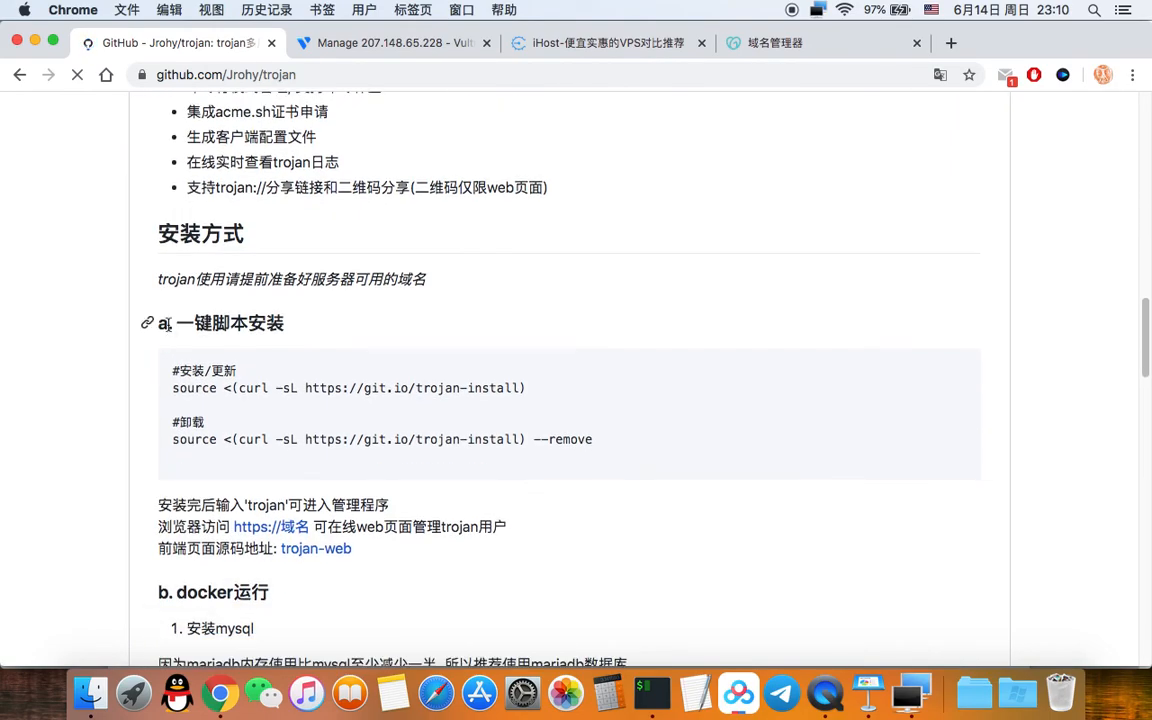
{"action": "left_click_drag", "start_coordinate": [180, 322], "coordinate": [282, 324]}
{"action": "left_click", "coordinate": [253, 455]}
{"action": "left_click", "coordinate": [175, 389]}
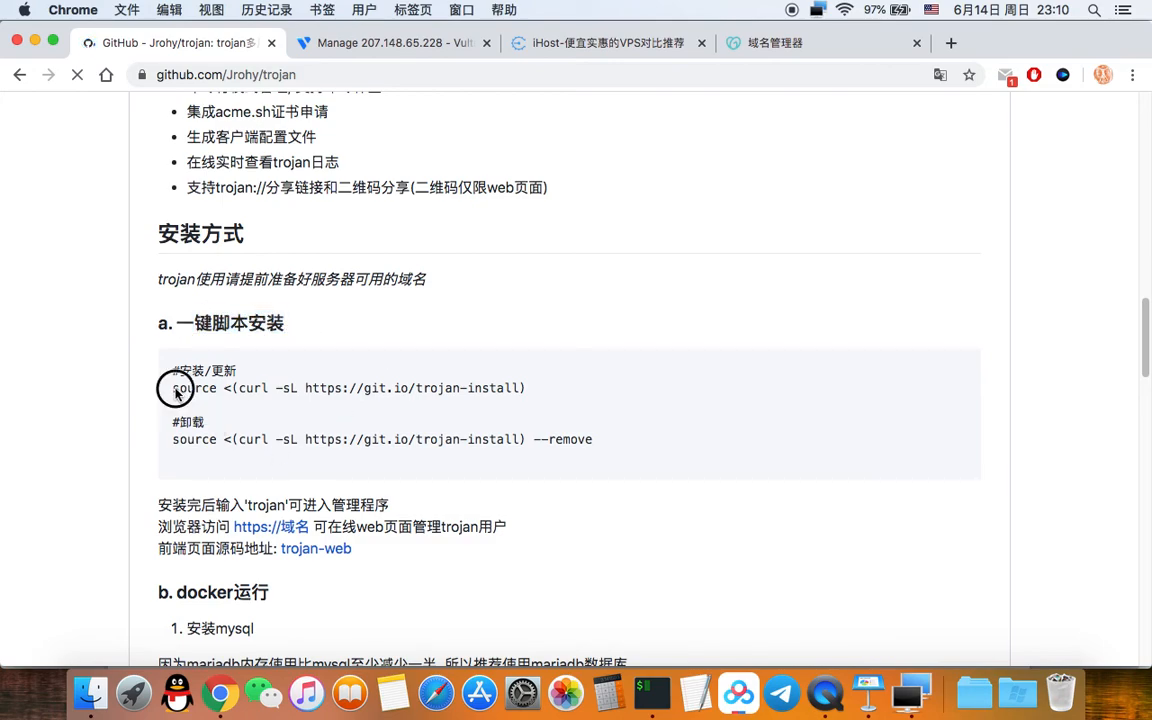
{"action": "left_click_drag", "start_coordinate": [172, 389], "coordinate": [526, 388]}
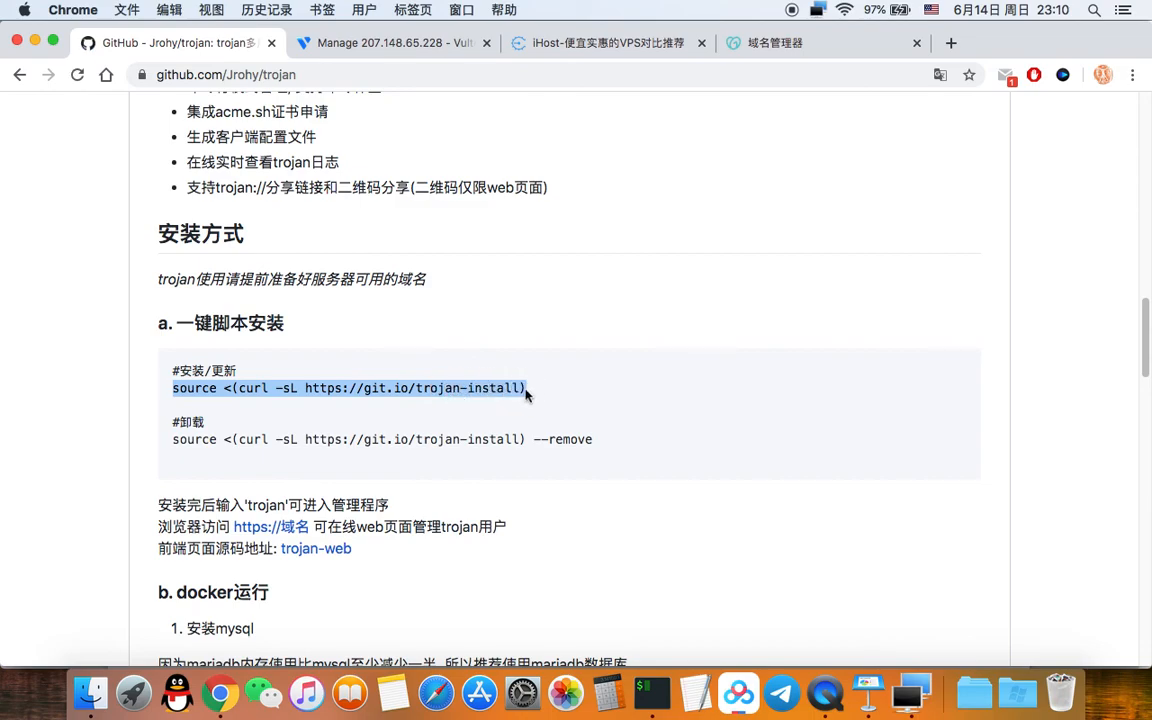
{"action": "right_click", "coordinate": [500, 387]}
{"action": "left_click", "coordinate": [531, 422]}
{"action": "left_click", "coordinate": [910, 692]}
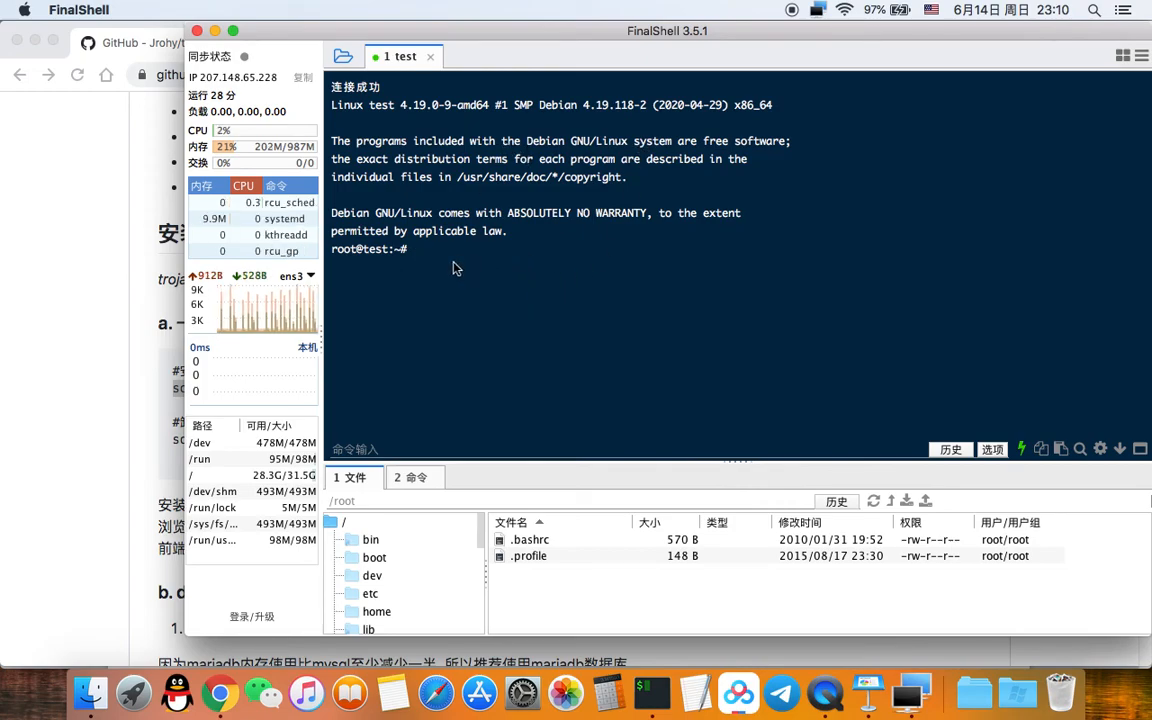
Step: Paste and run the trojan one-click install command at the VPS root prompt
{"action": "key", "text": "super+v"}
{"action": "key", "text": "Return"}
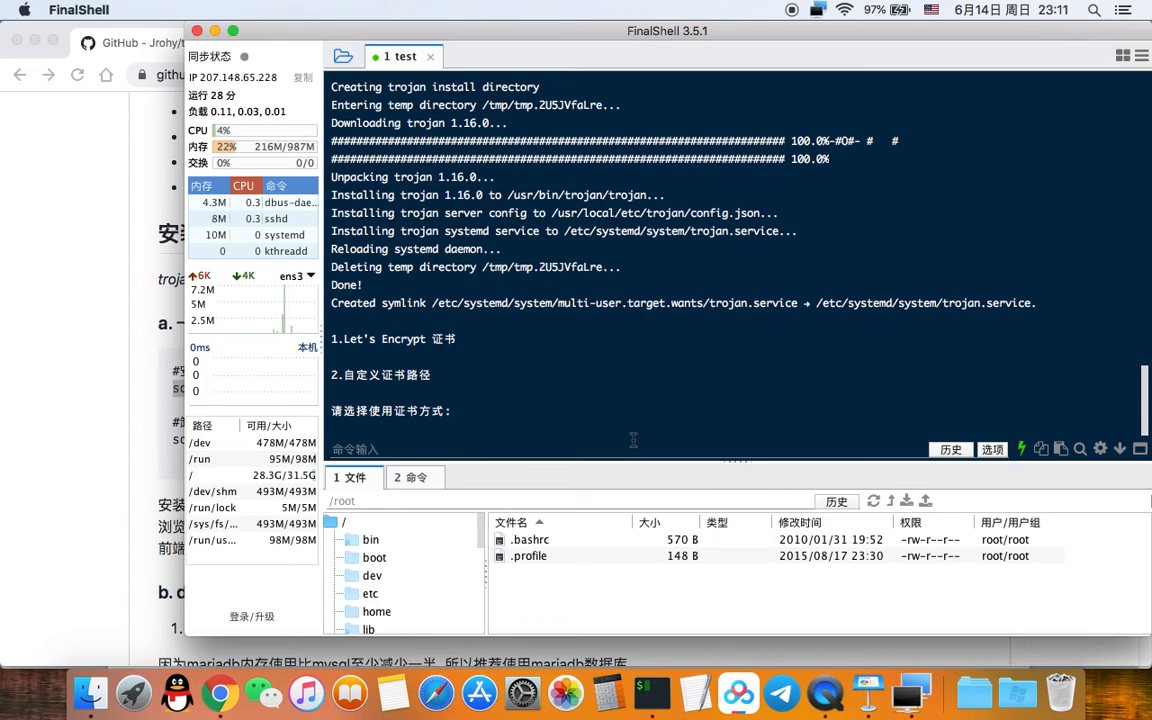
Step: Choose Let's Encrypt (1) for domain yryt.xyz, then option 1 for Docker MariaDB
{"action": "type", "text": "1"}
{"action": "key", "text": "Return"}
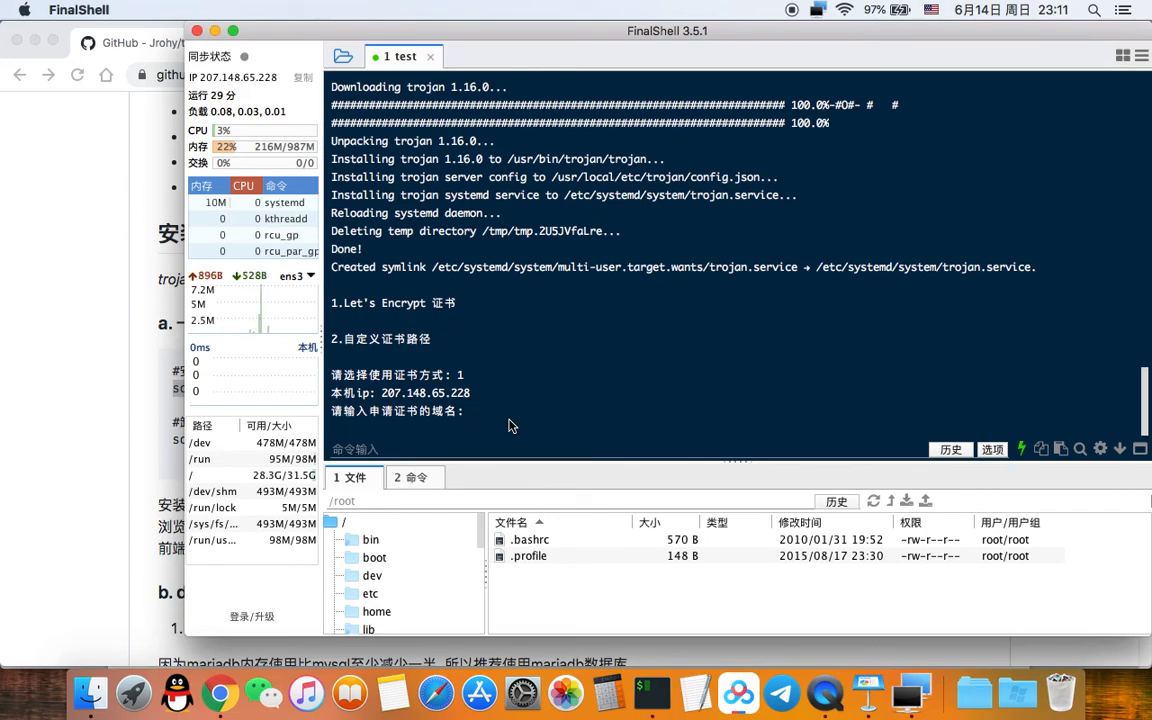
{"action": "type", "text": "t"}
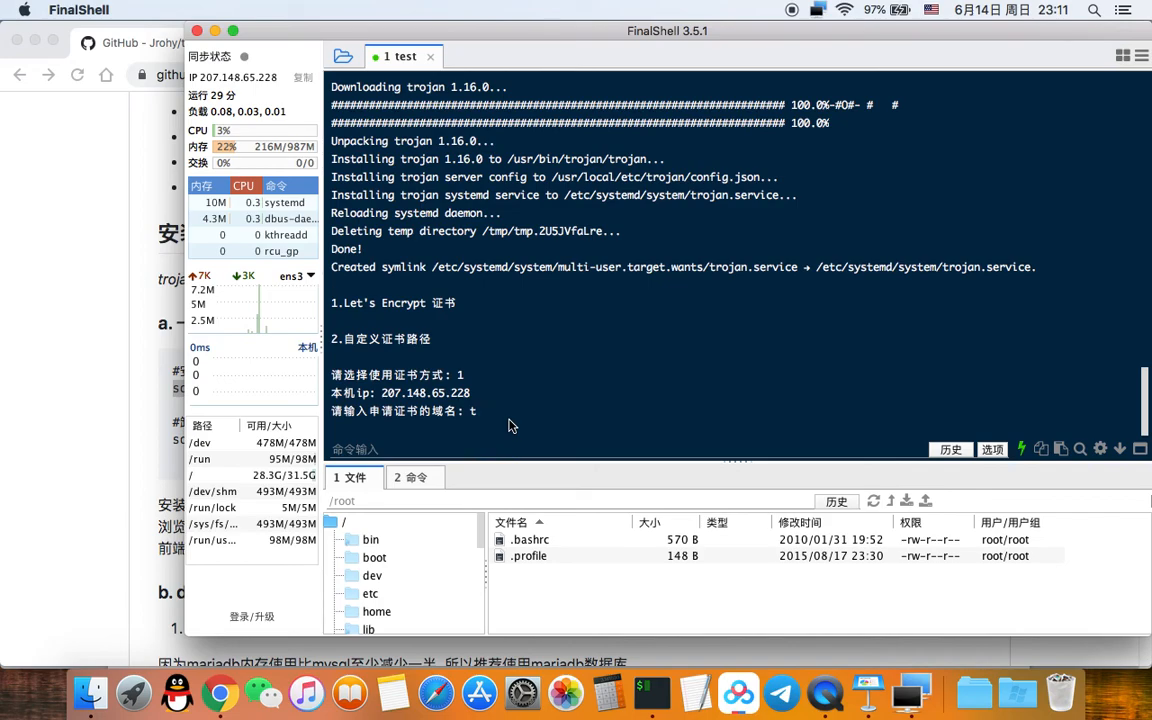
{"action": "key", "text": "BackSpace"}
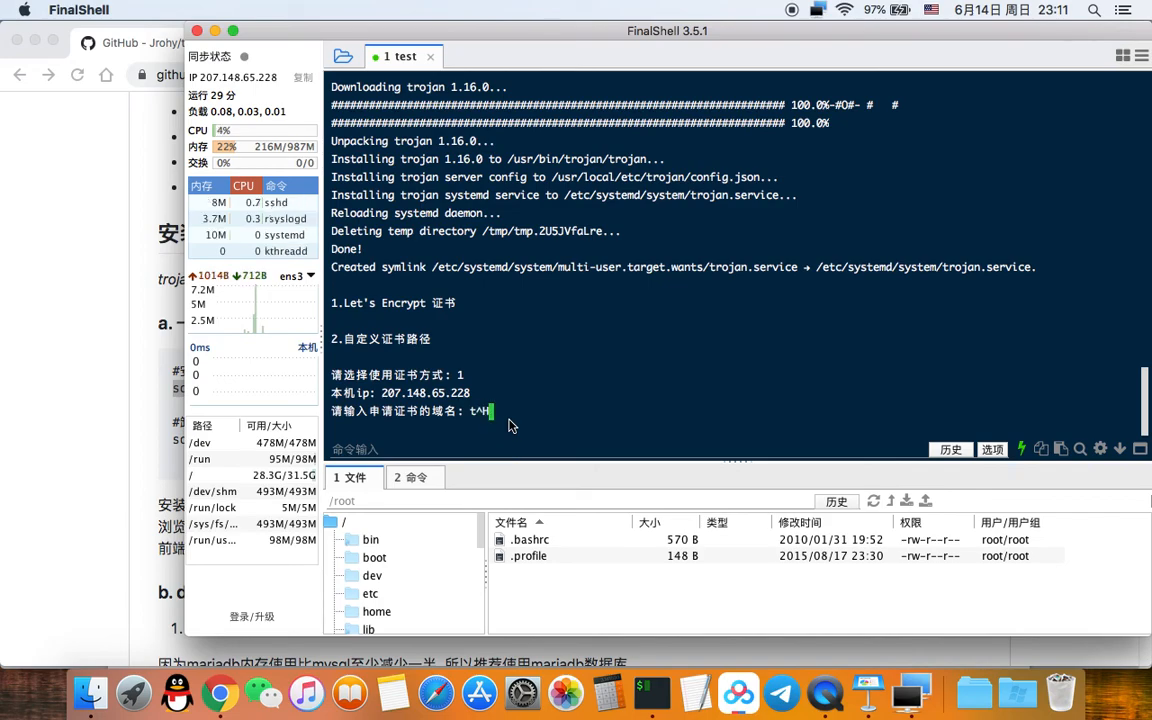
{"action": "key", "text": "BackSpace"}
{"action": "key", "text": "BackSpace"}
{"action": "type", "text": "yr"}
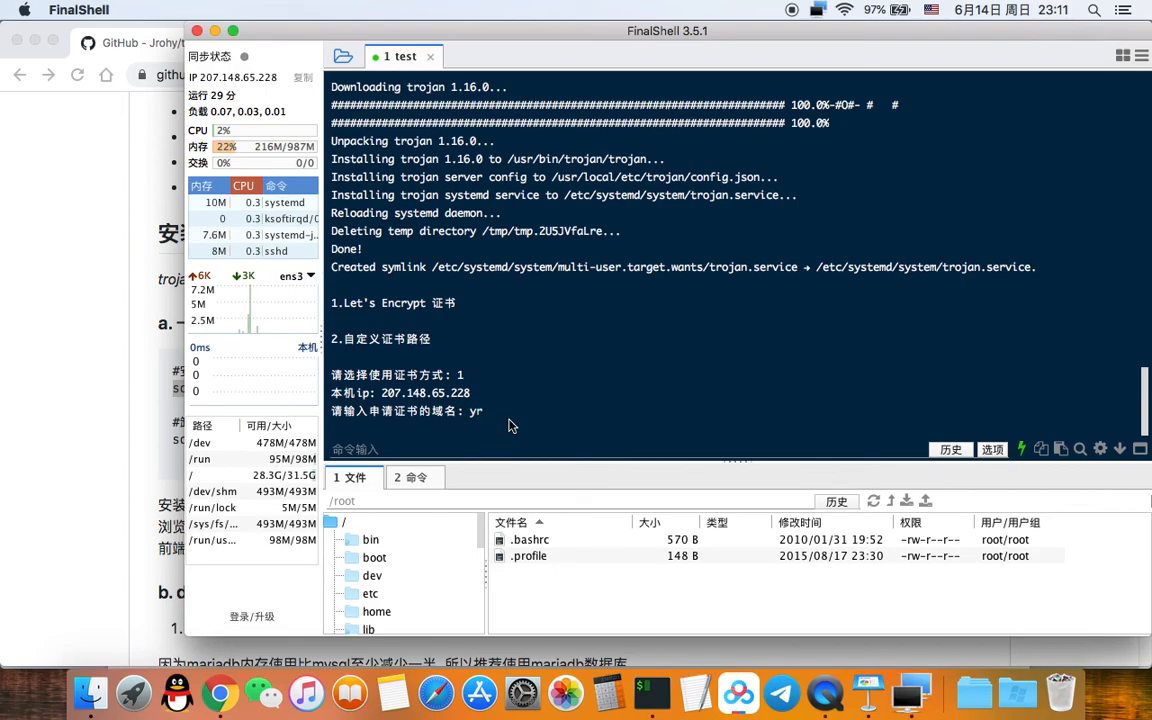
{"action": "type", "text": "yt.xyz"}
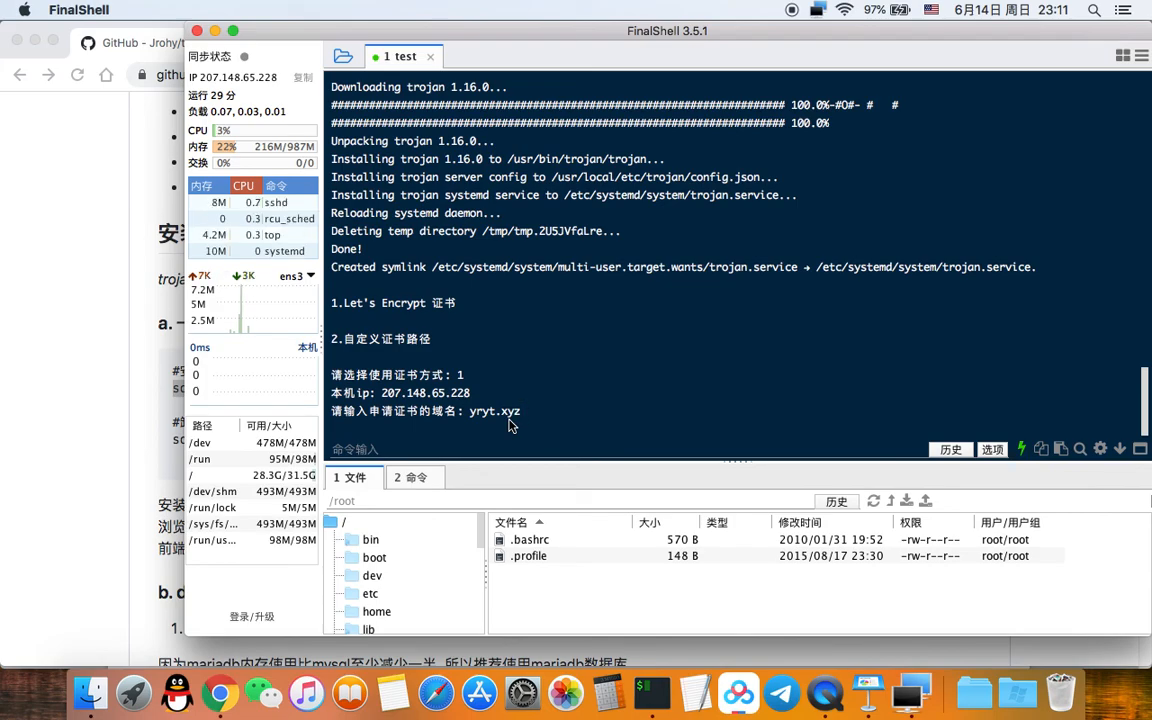
{"action": "key", "text": "Return"}
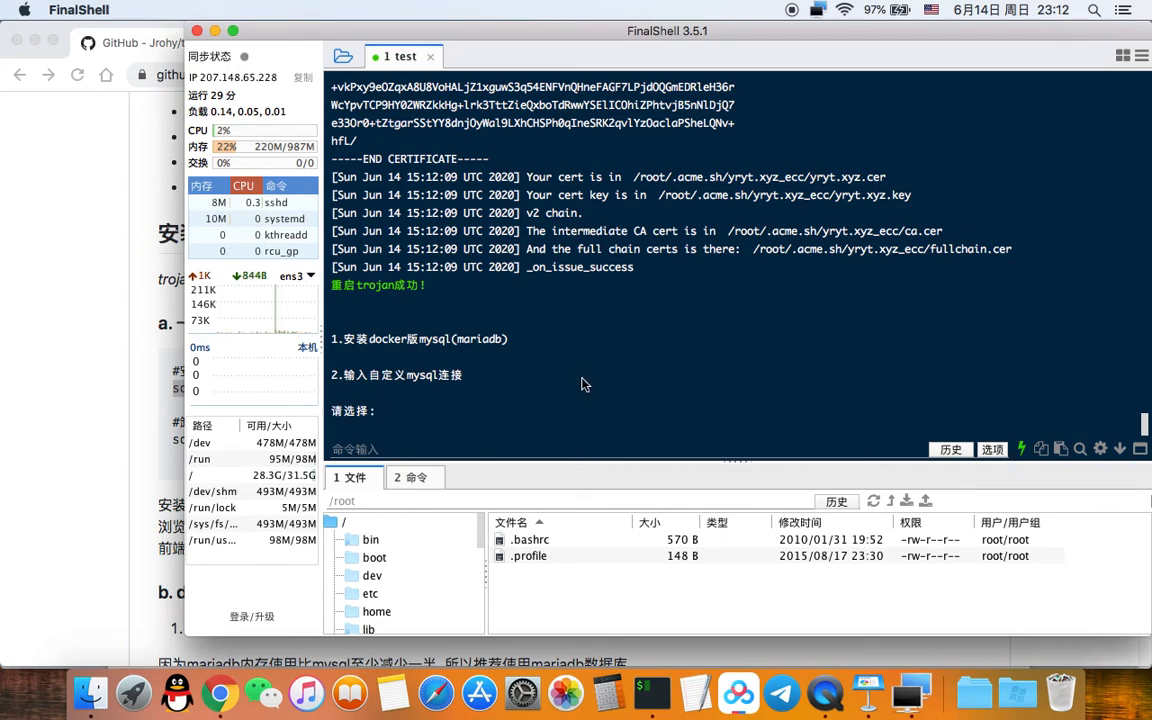
{"action": "type", "text": "1"}
{"action": "key", "text": "Return"}
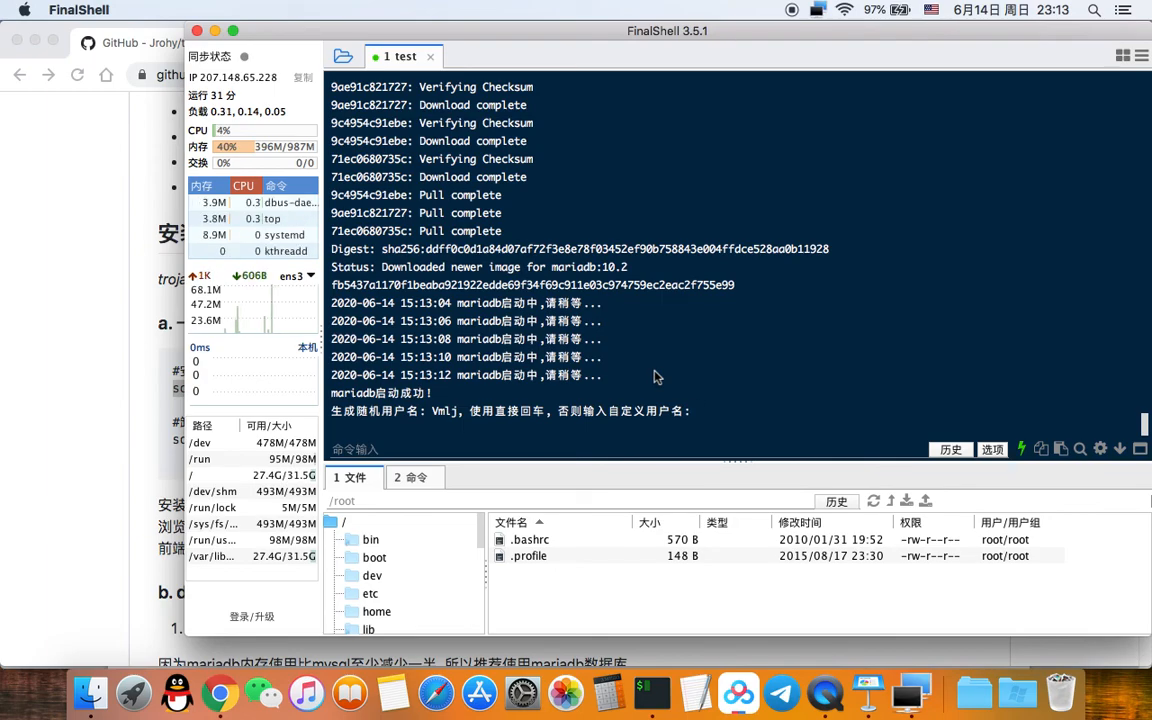
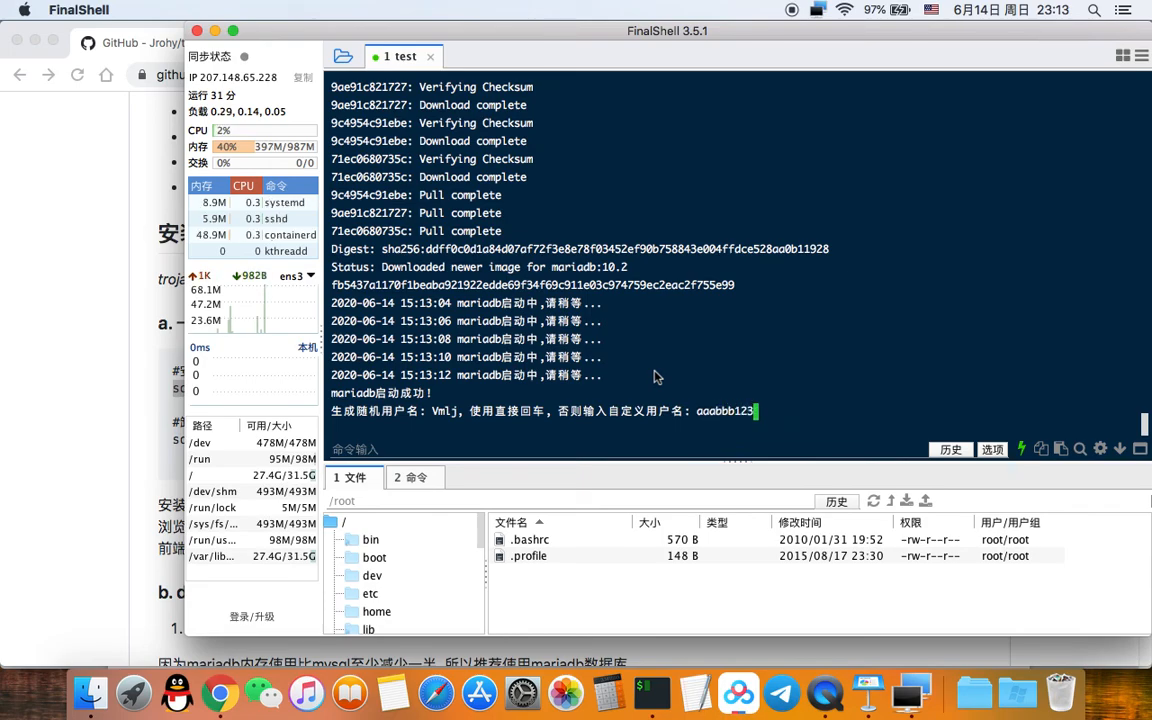
Step: Enter a custom username and a custom password for the new trojan user
{"action": "key", "text": "Return"}
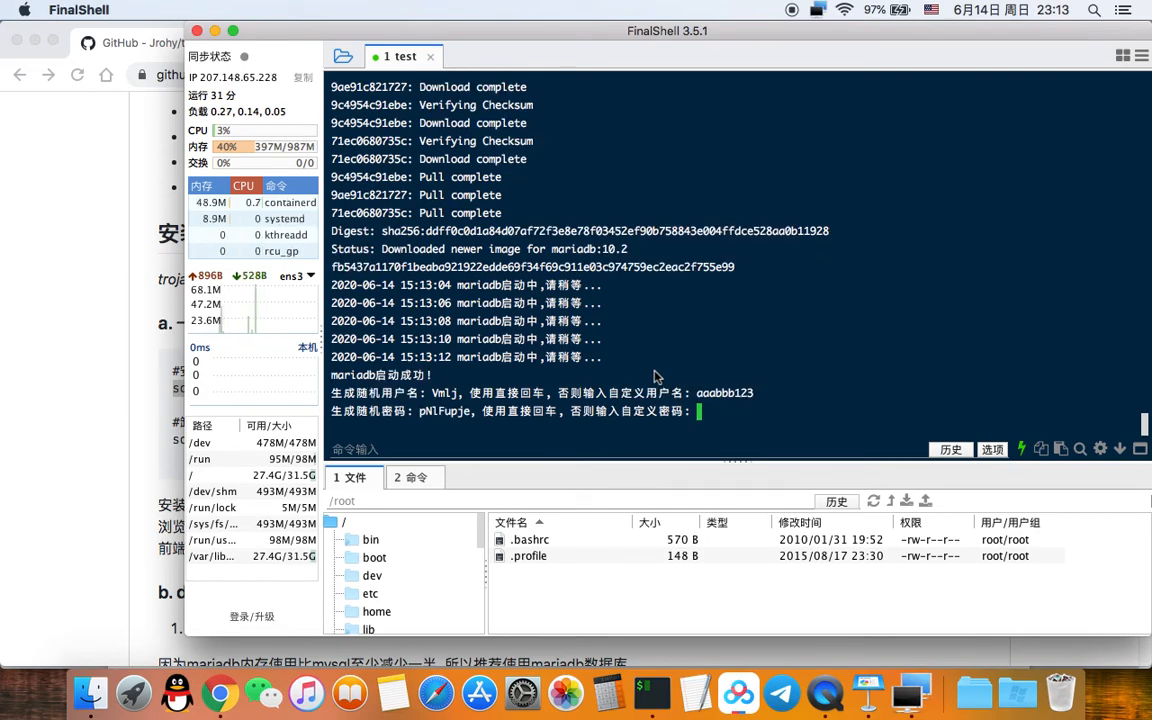
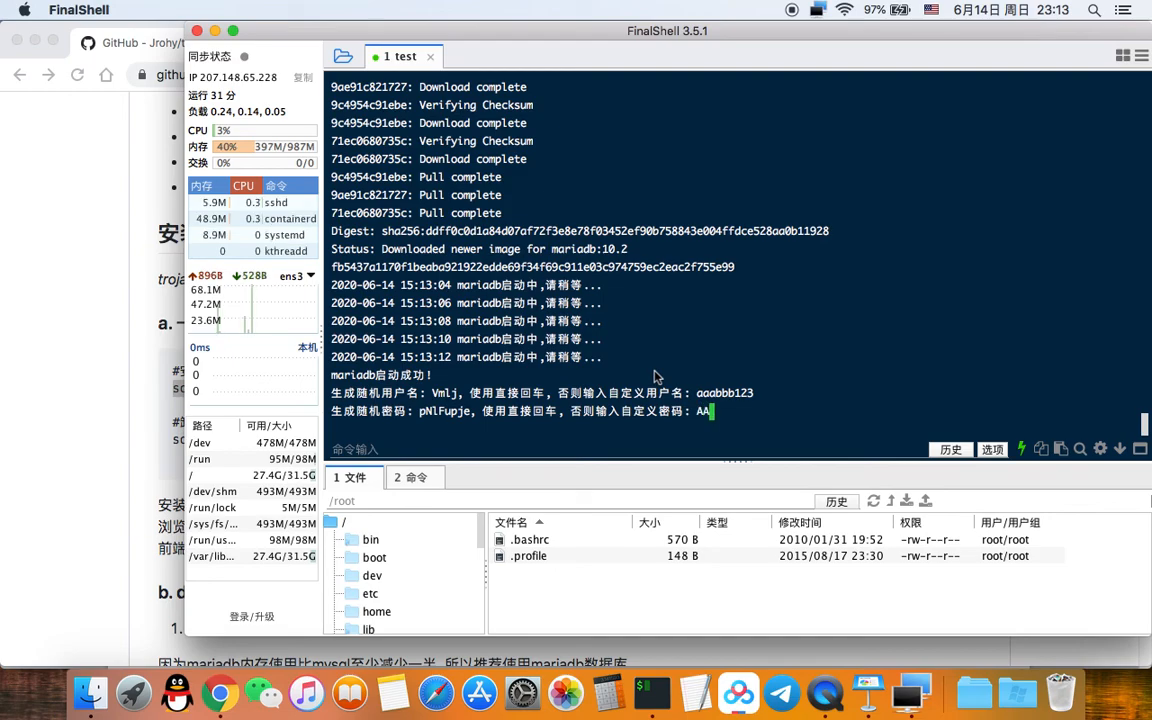
{"action": "key", "text": "Return"}
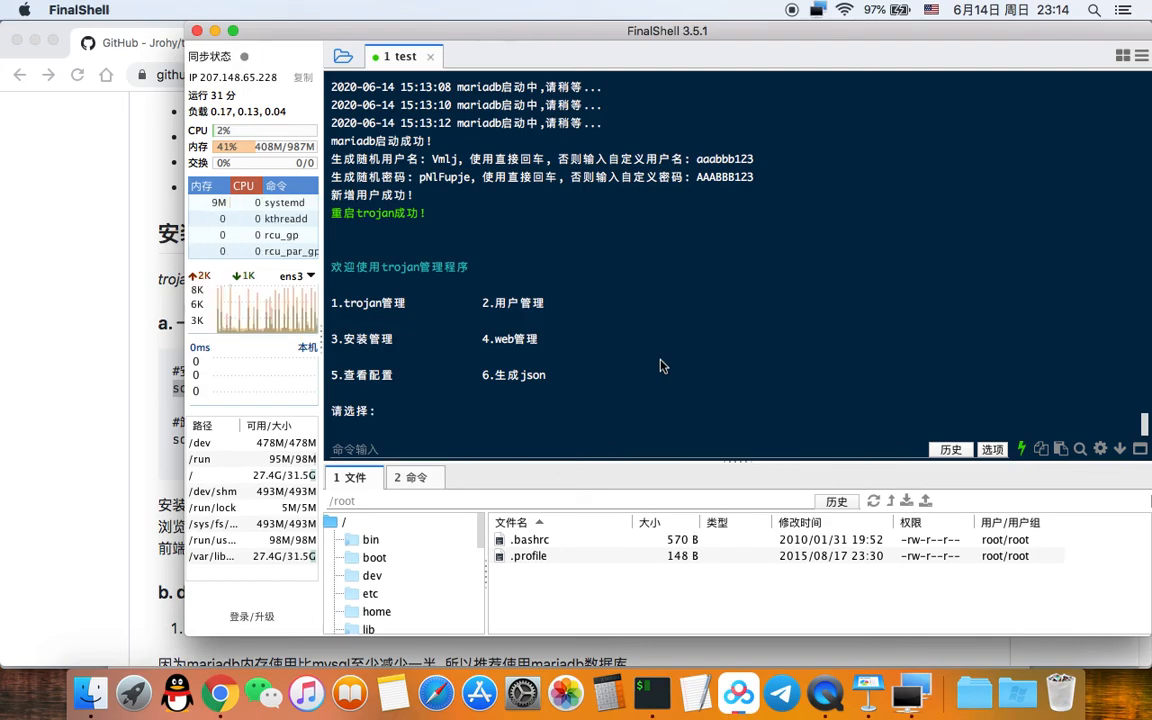
Step: View the user's configuration and yryt.xyz:443 share link (option 5), then exit to the root prompt
{"action": "type", "text": "5"}
{"action": "key", "text": "Return"}
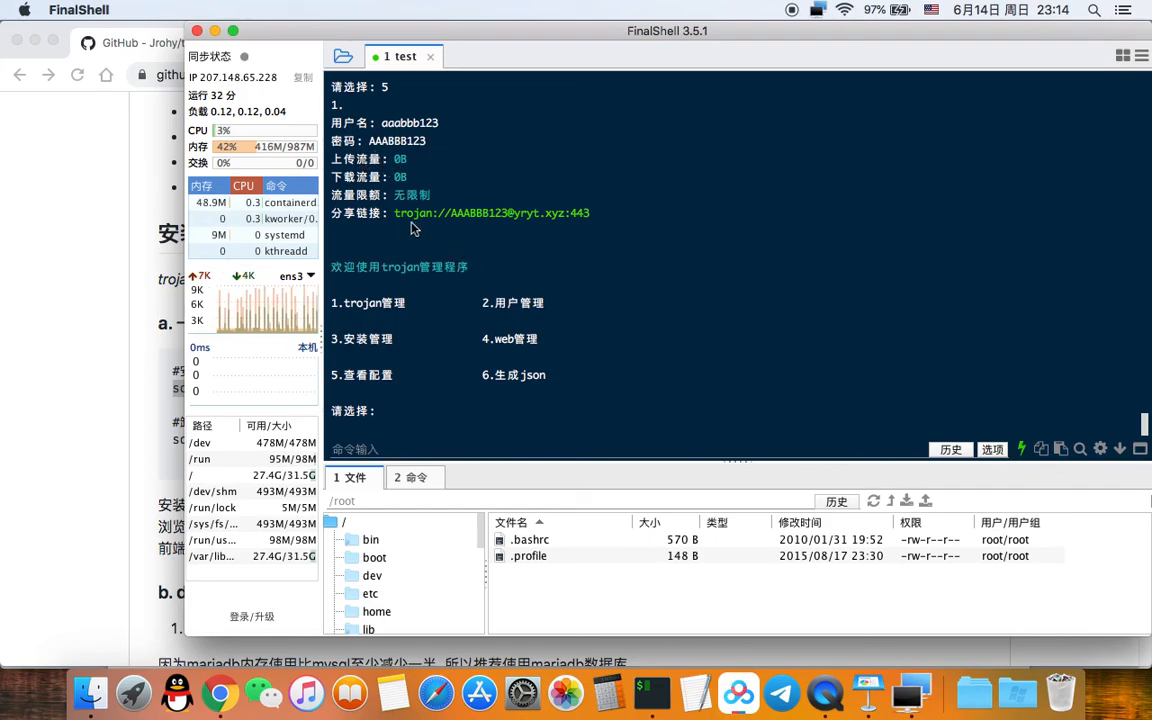
{"action": "left_click_drag", "start_coordinate": [394, 213], "coordinate": [591, 221]}
{"action": "left_click", "coordinate": [766, 248]}
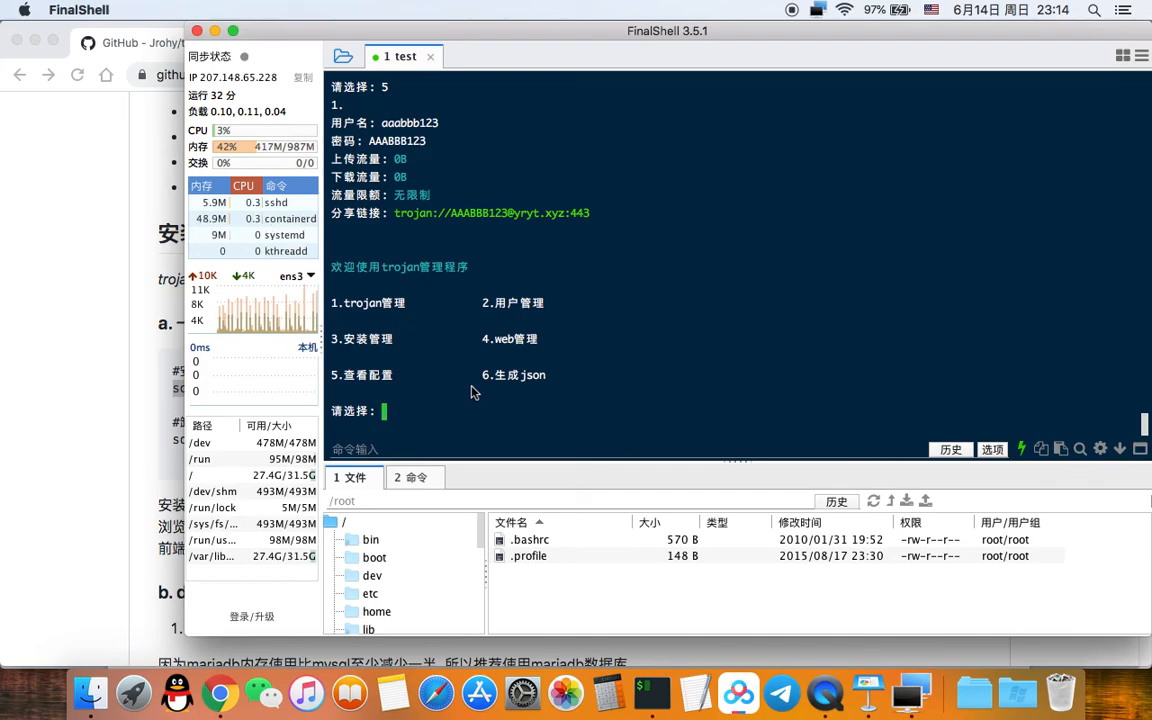
{"action": "key", "text": "Return"}
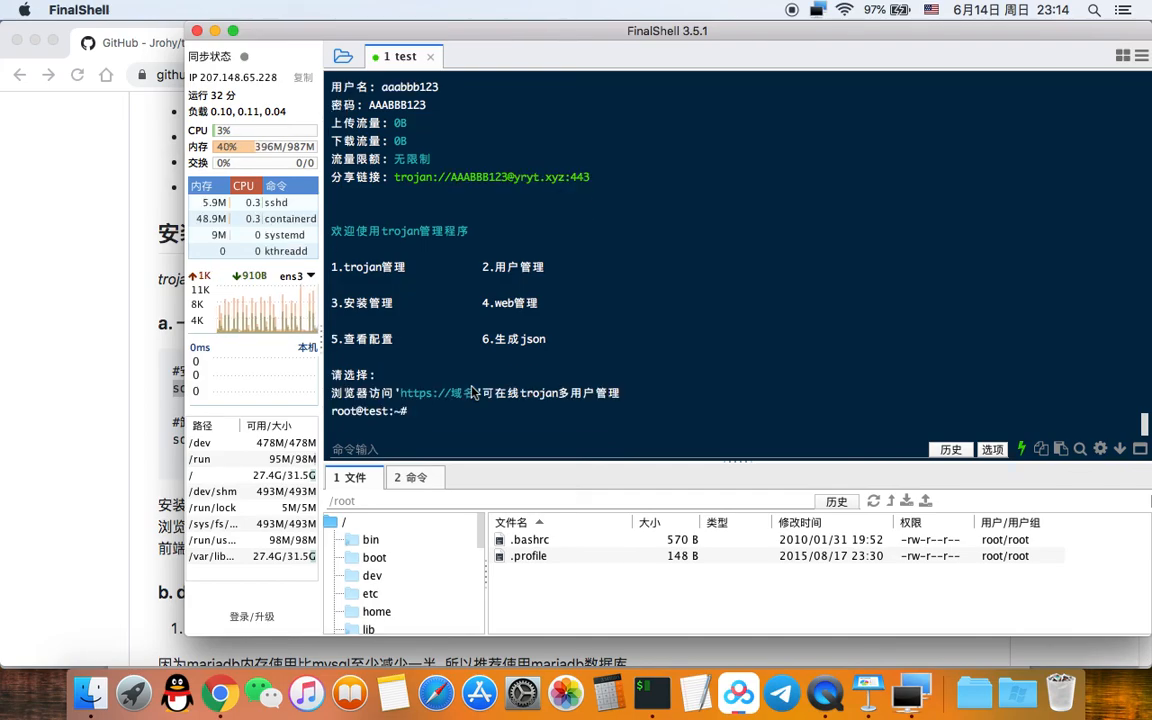
{"action": "left_click_drag", "start_coordinate": [400, 393], "coordinate": [448, 395]}
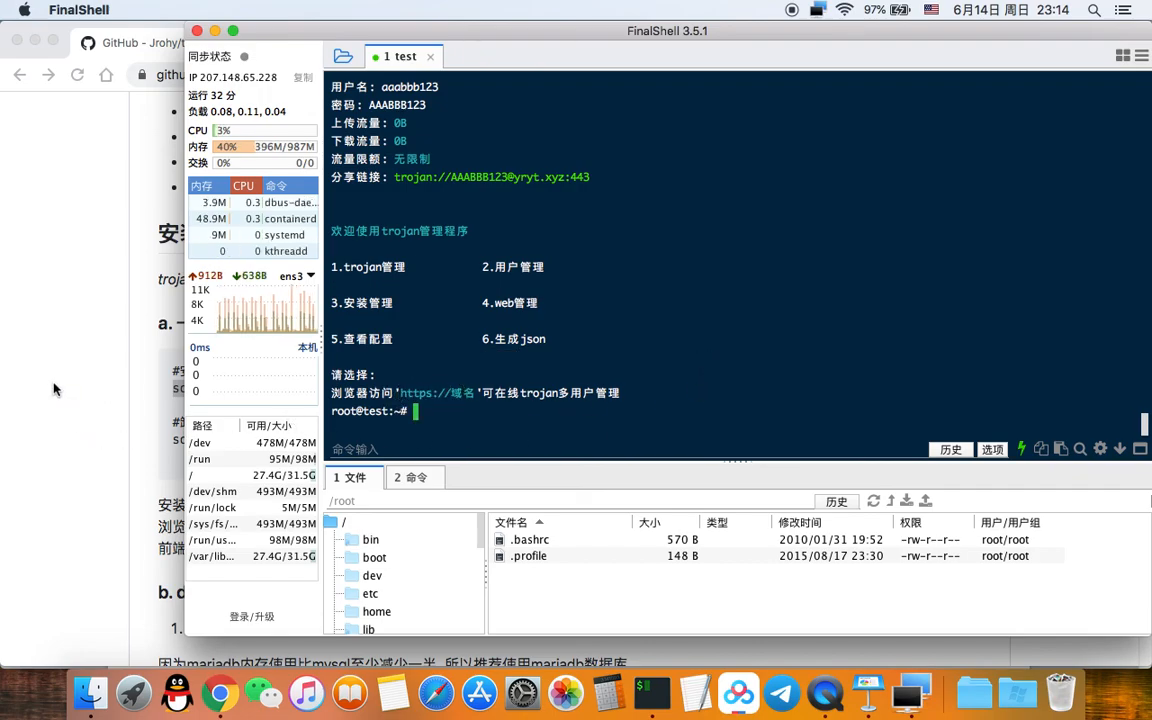
{"action": "left_click", "coordinate": [52, 352]}
{"action": "left_click", "coordinate": [951, 43]}
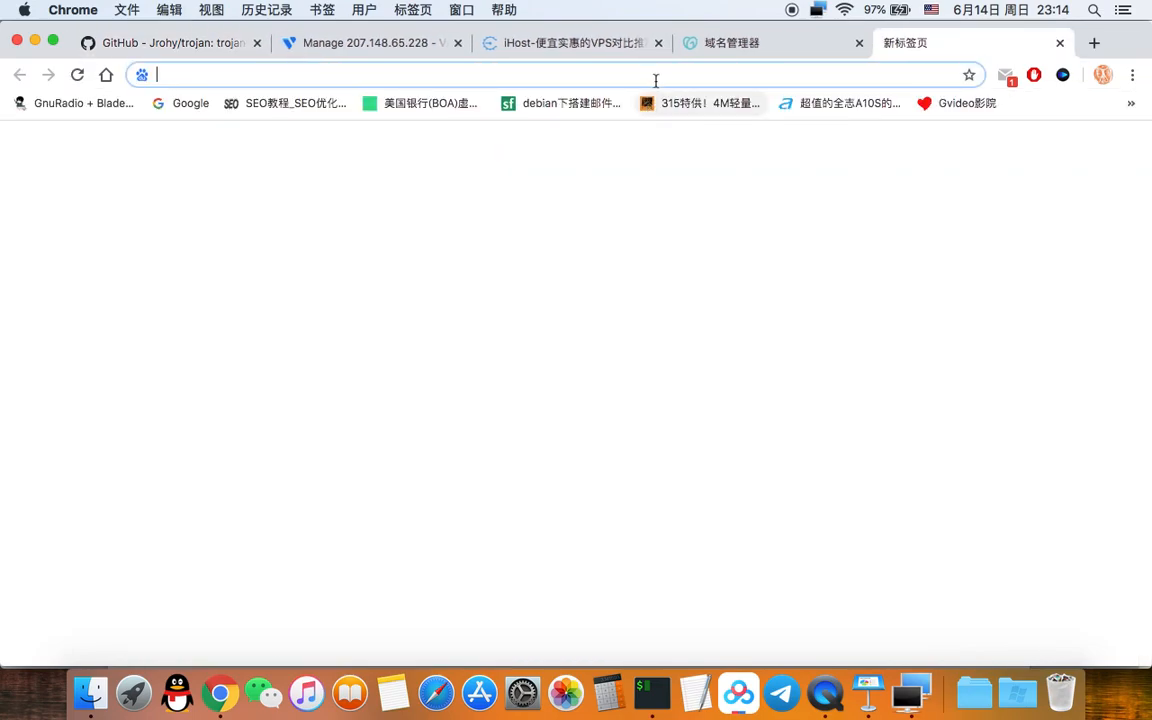
{"action": "type", "text": "https"}
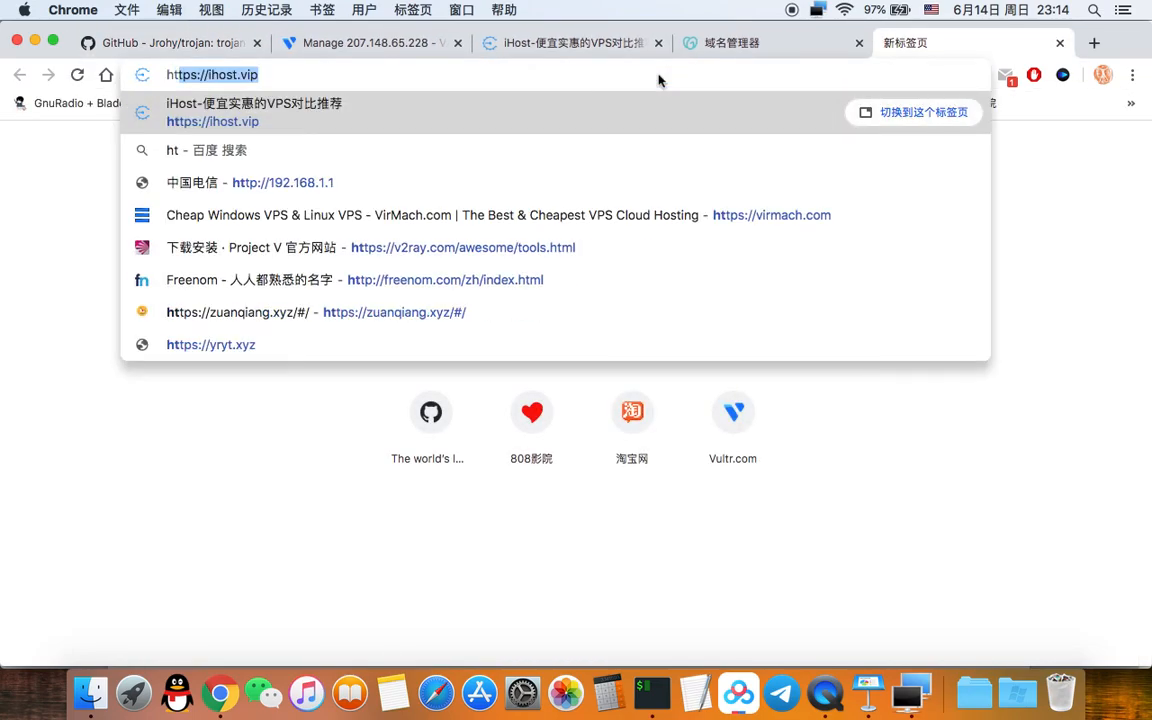
{"action": "key", "text": "BackSpace"}
{"action": "key", "text": "BackSpace"}
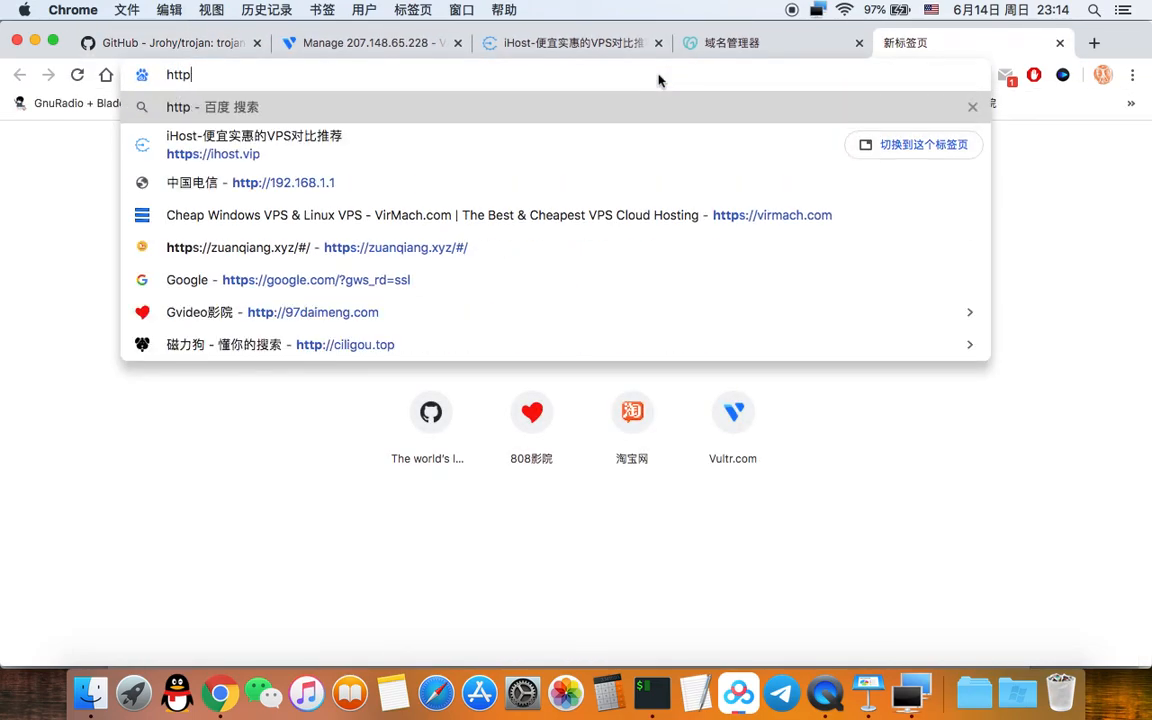
{"action": "type", "text": "://"}
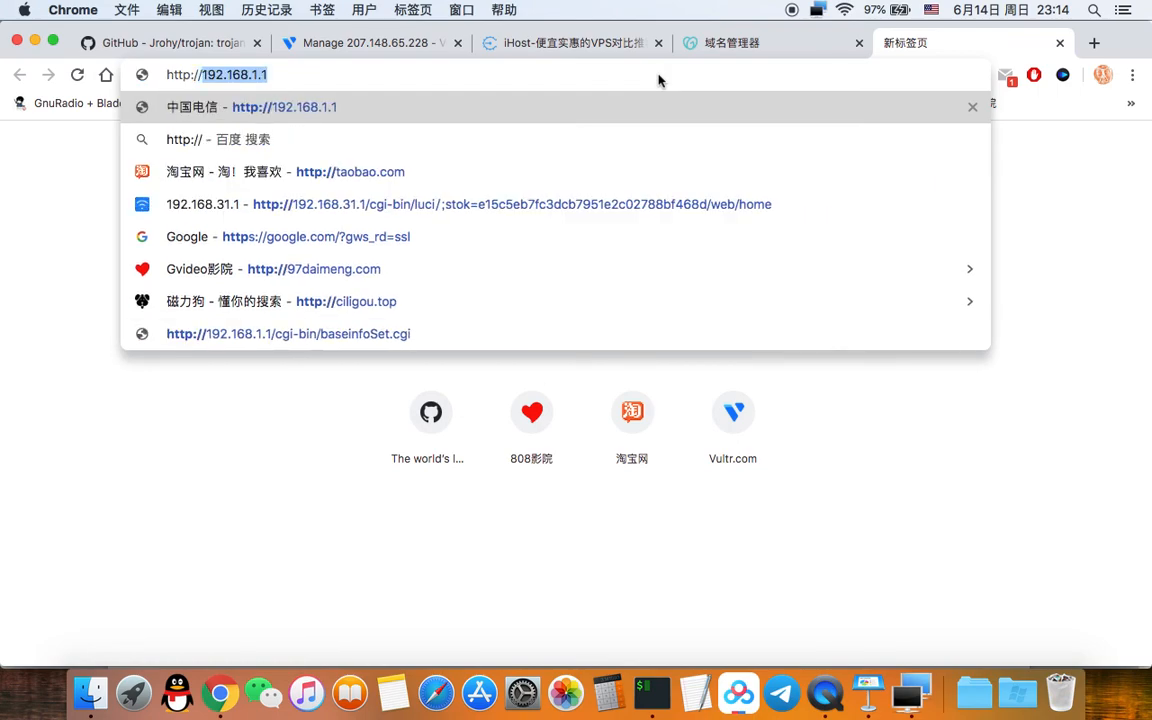
{"action": "type", "text": "t"}
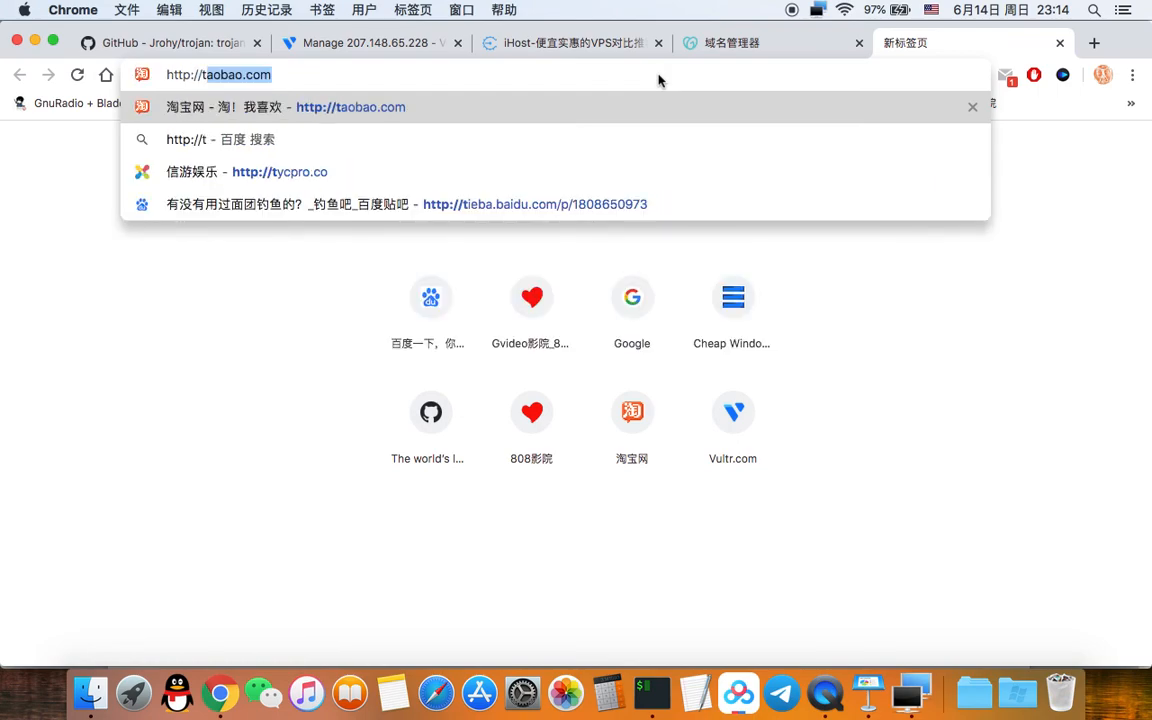
{"action": "key", "text": "BackSpace"}
{"action": "key", "text": "BackSpace"}
{"action": "type", "text": "yr"}
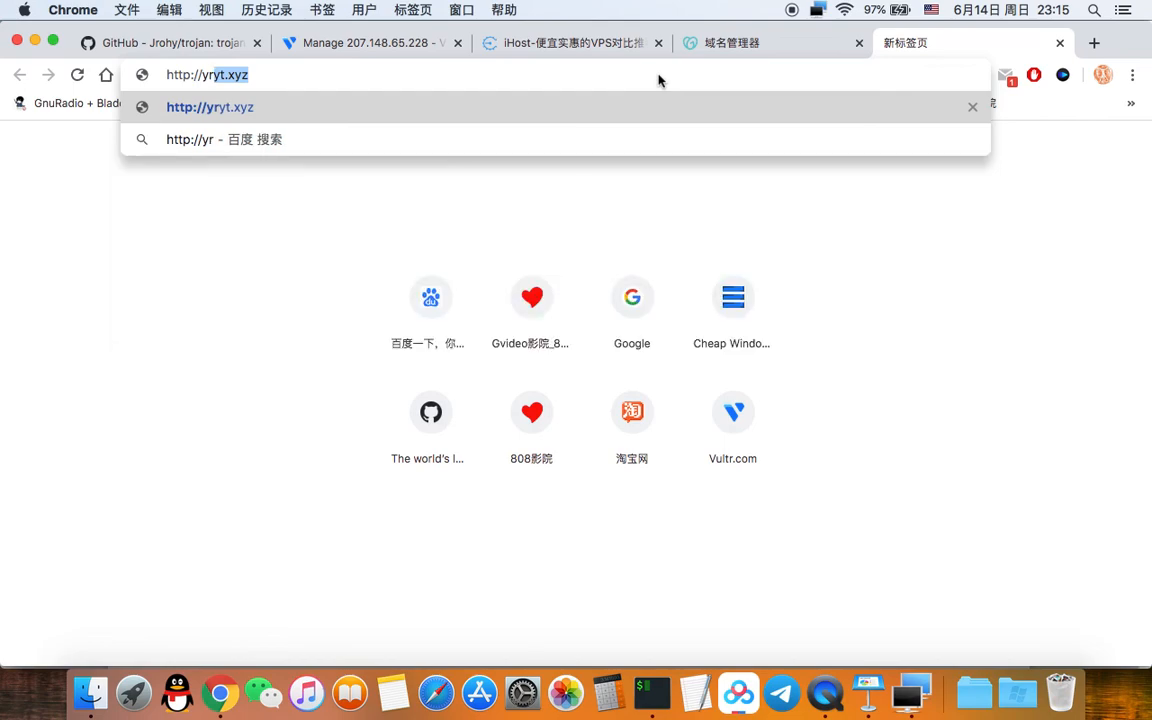
{"action": "key", "text": "Return"}
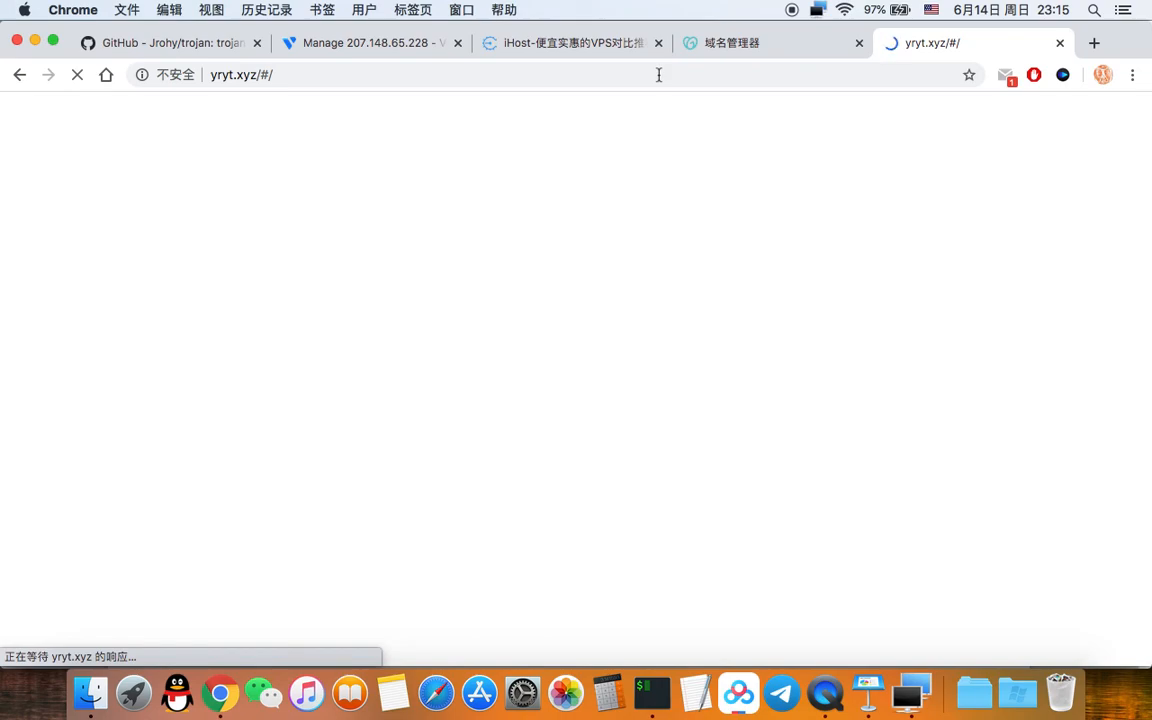
{"action": "left_click", "coordinate": [915, 697]}
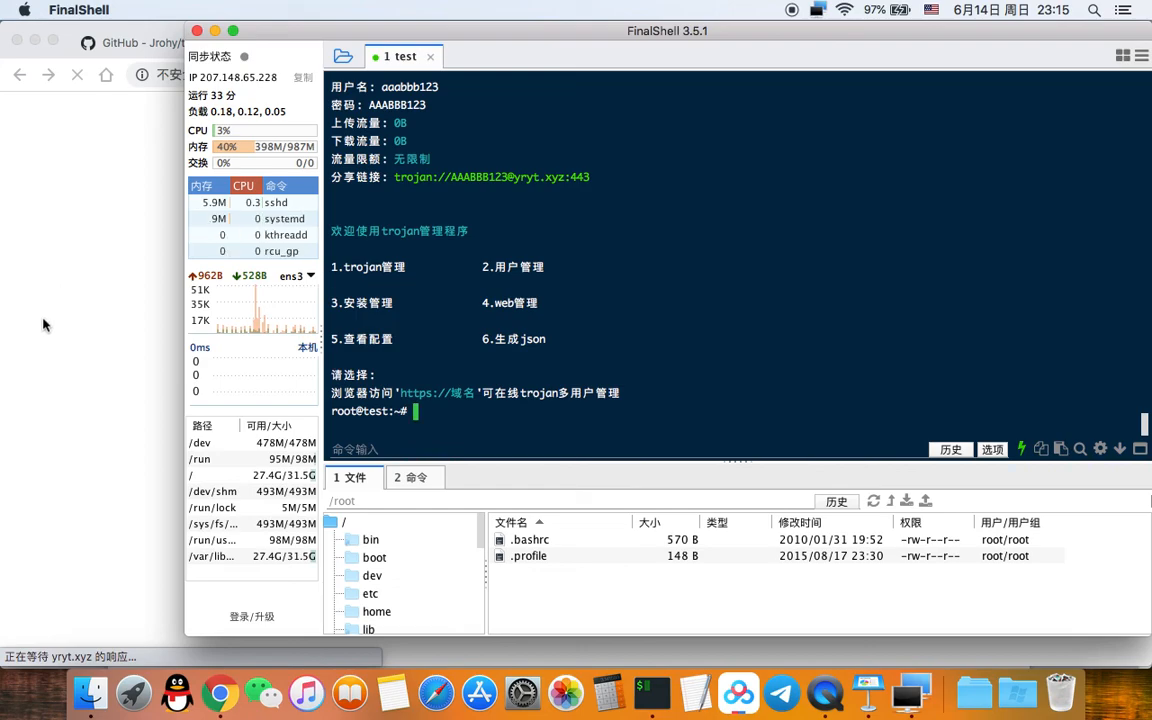
{"action": "left_click", "coordinate": [30, 265]}
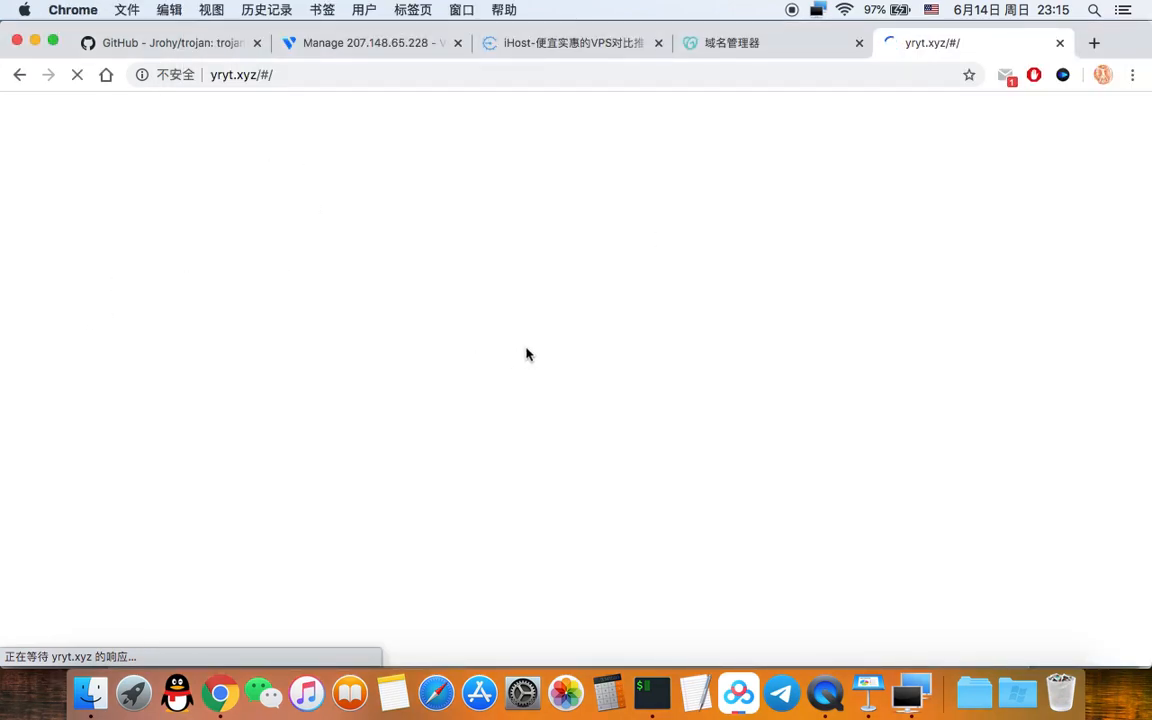
Step: Bring up the panel's 设置admin密码 register page and click into the first password field
{"action": "left_click", "coordinate": [912, 697]}
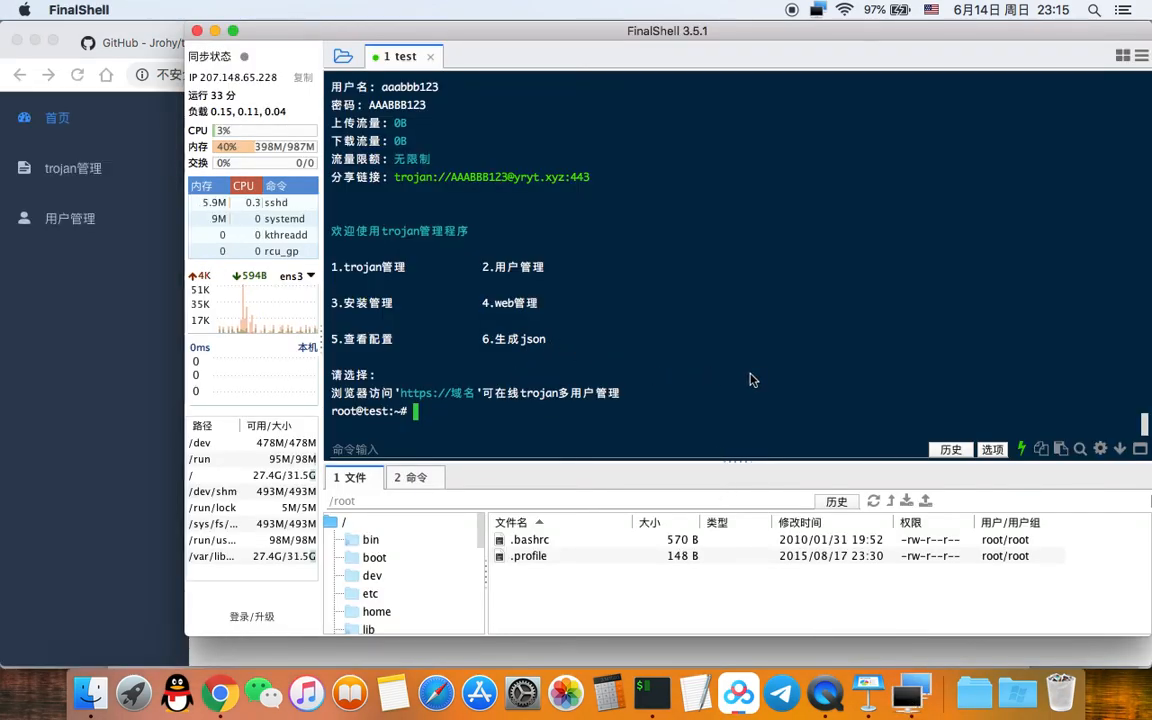
{"action": "left_click", "coordinate": [36, 400]}
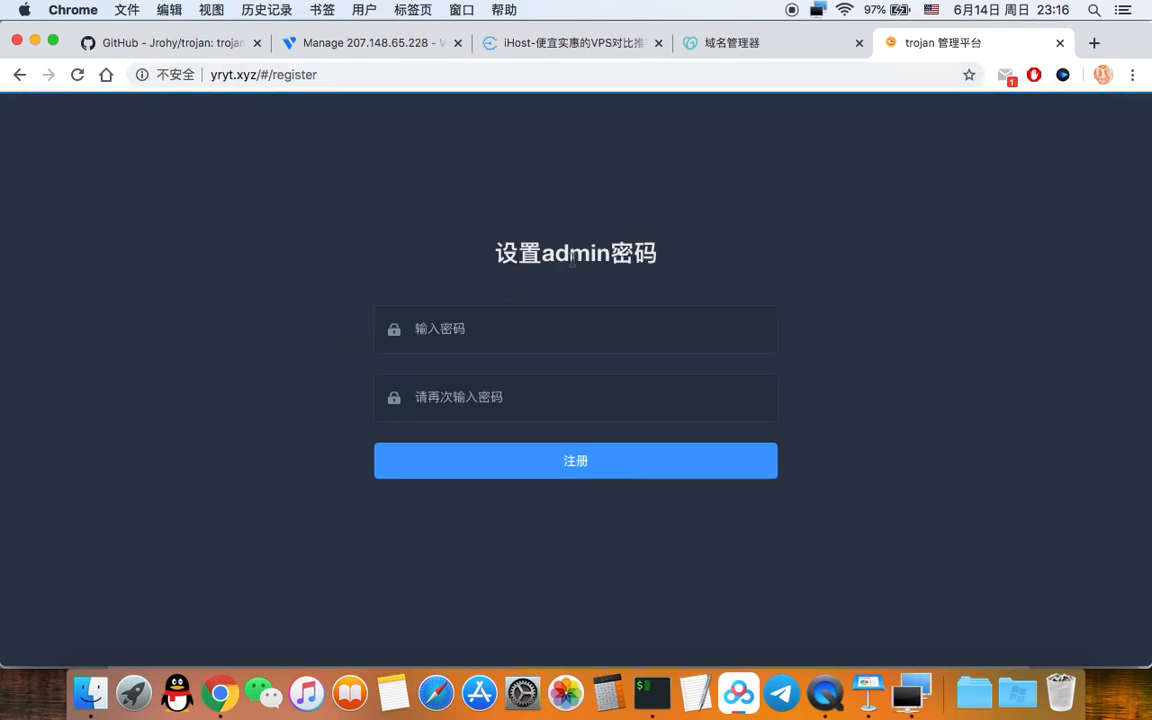
{"action": "left_click_drag", "start_coordinate": [491, 256], "coordinate": [662, 257]}
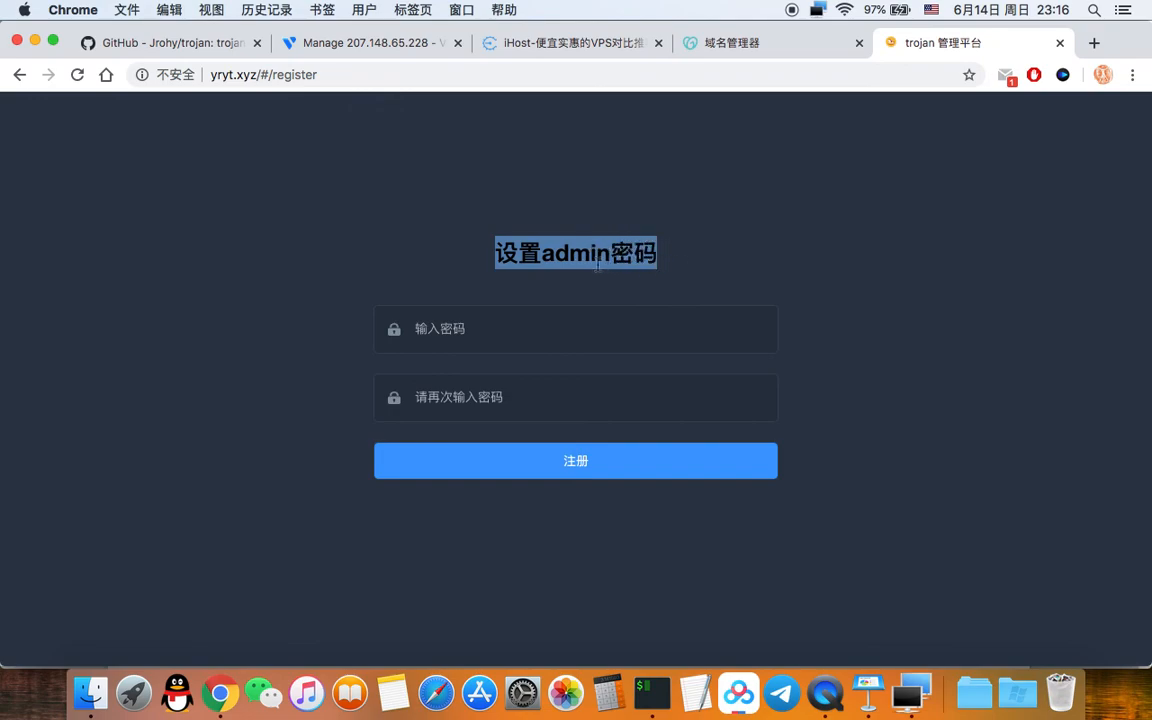
{"action": "left_click", "coordinate": [551, 258]}
{"action": "left_click_drag", "start_coordinate": [543, 256], "coordinate": [610, 256]}
{"action": "left_click", "coordinate": [697, 268]}
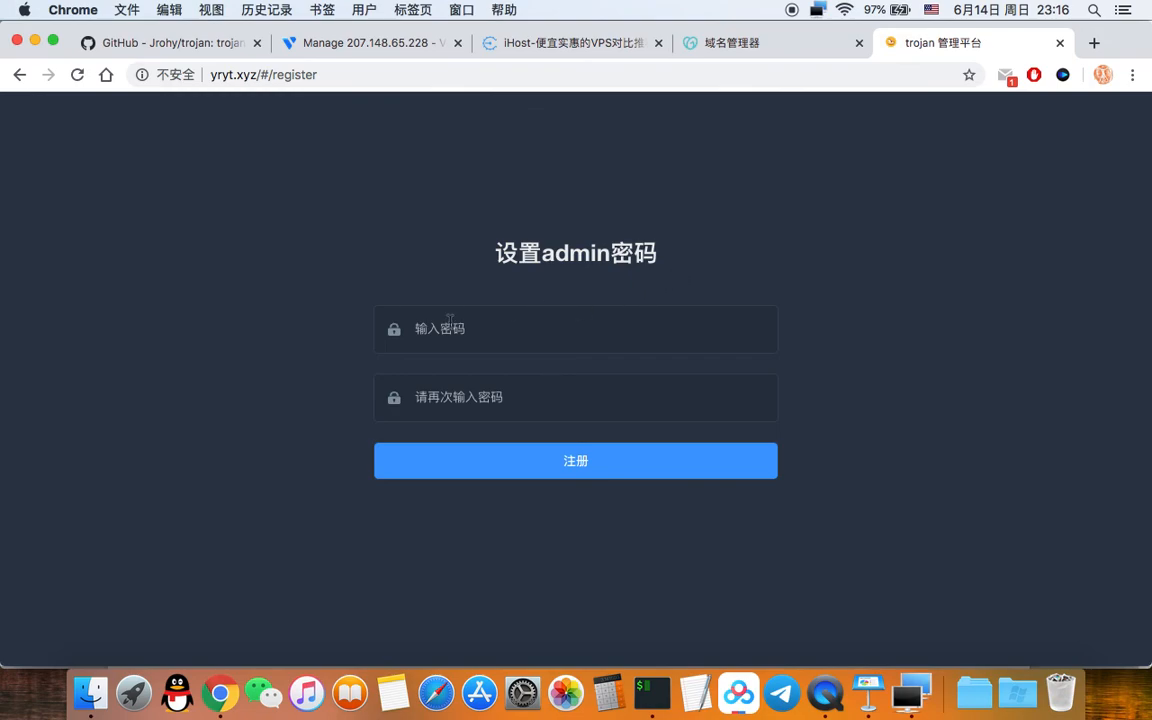
{"action": "left_click", "coordinate": [553, 330]}
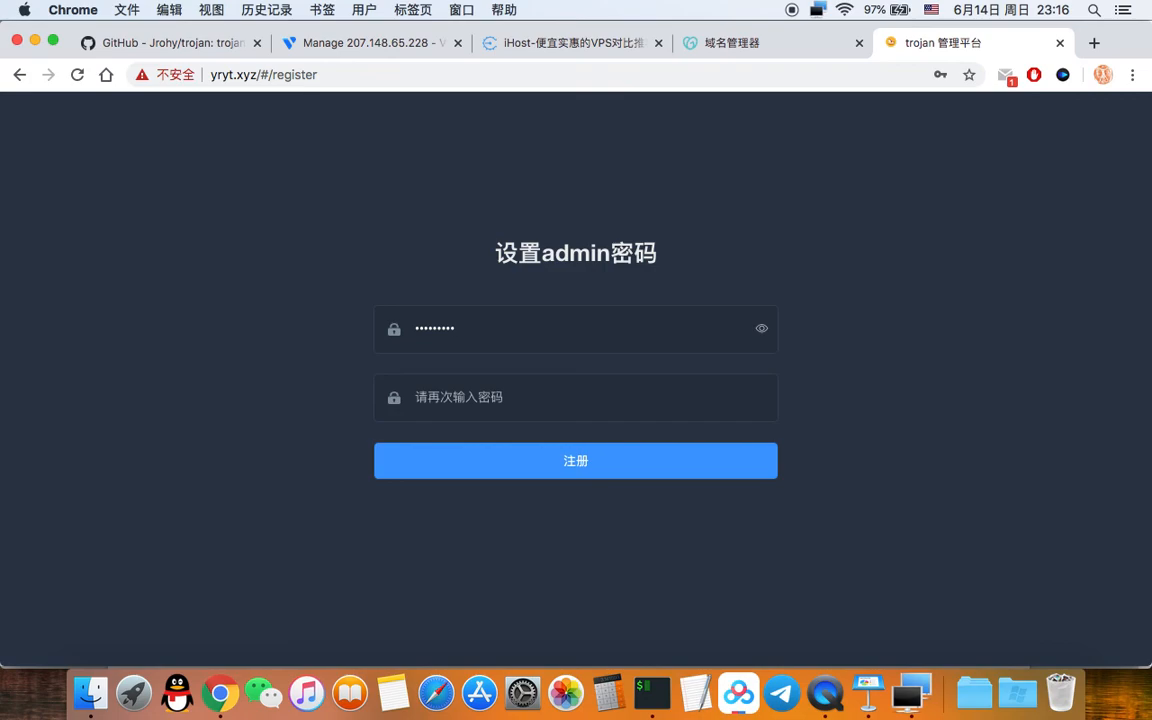
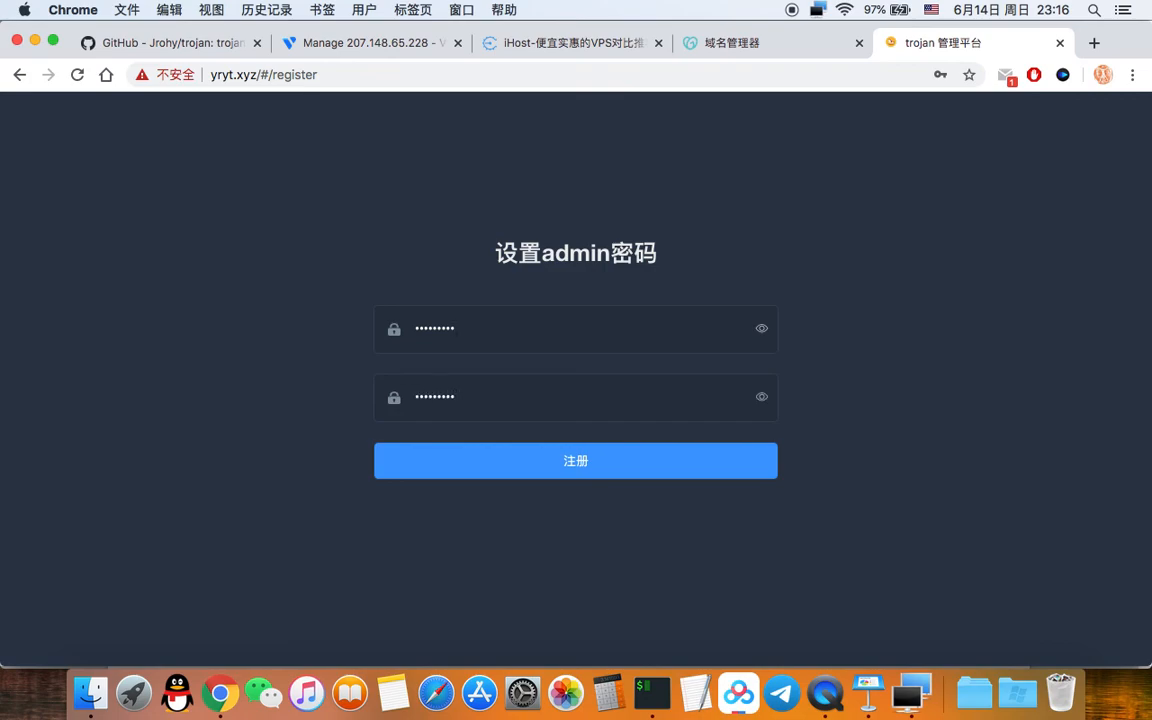
Step: Register the admin password, then log in as admin with it to reach the dashboard
{"action": "left_click", "coordinate": [605, 467]}
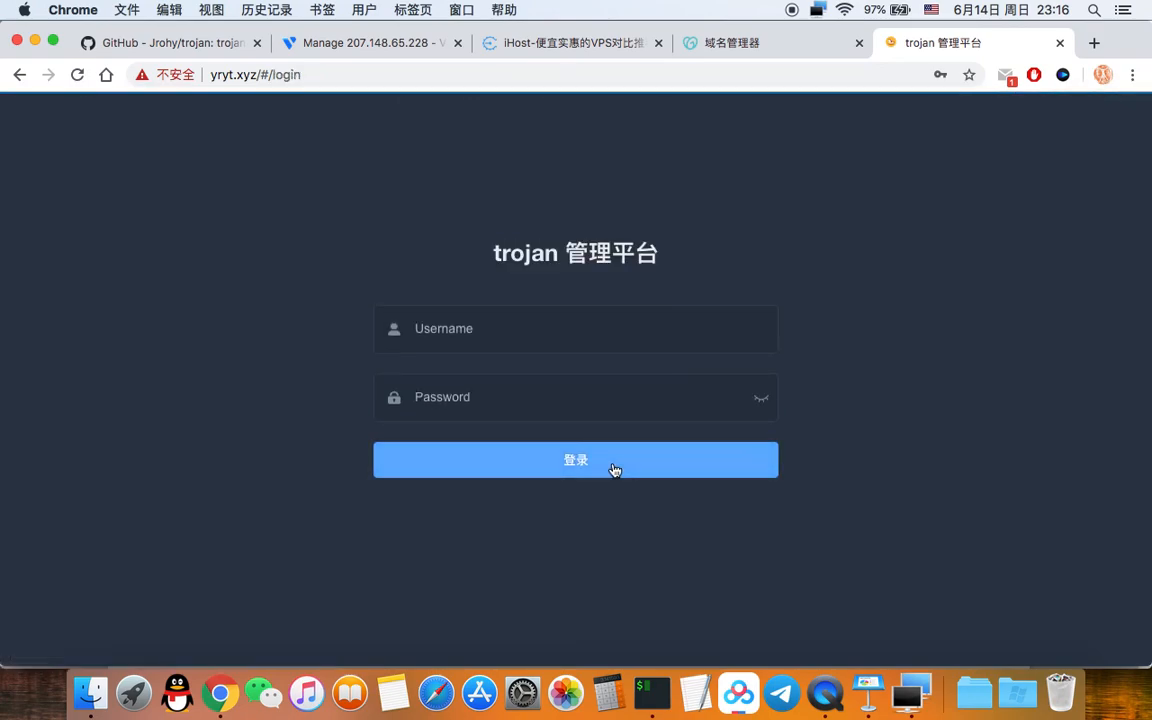
{"action": "left_click", "coordinate": [556, 333]}
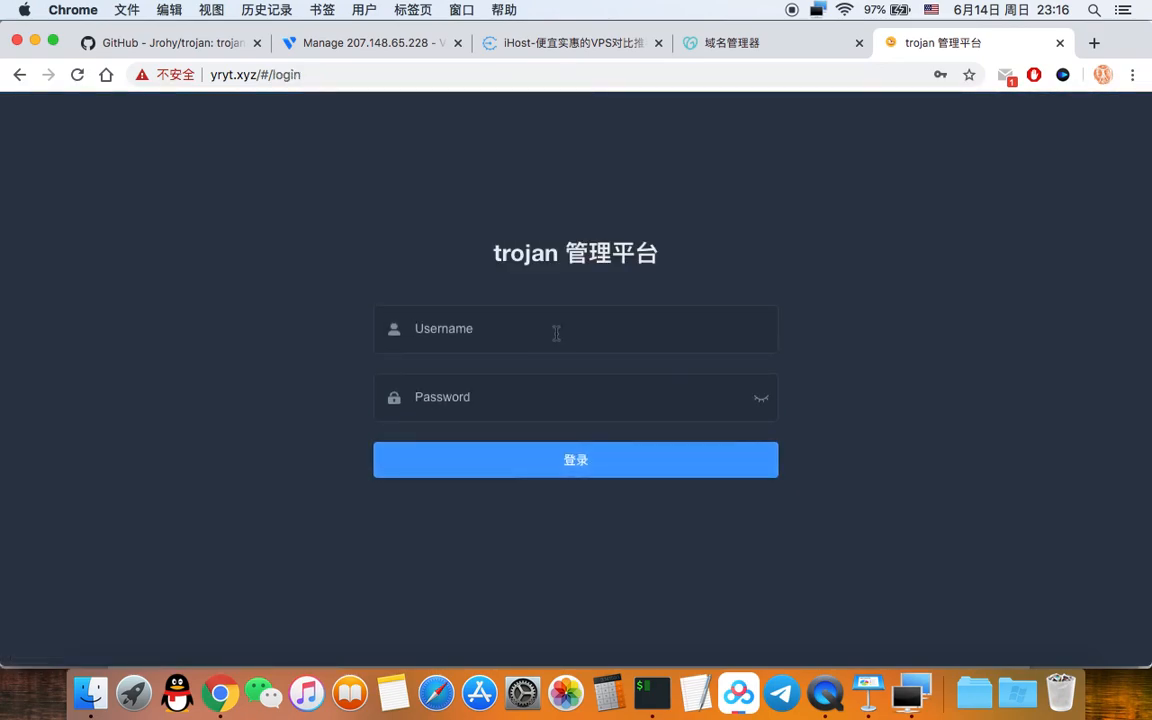
{"action": "type", "text": "ad••"}
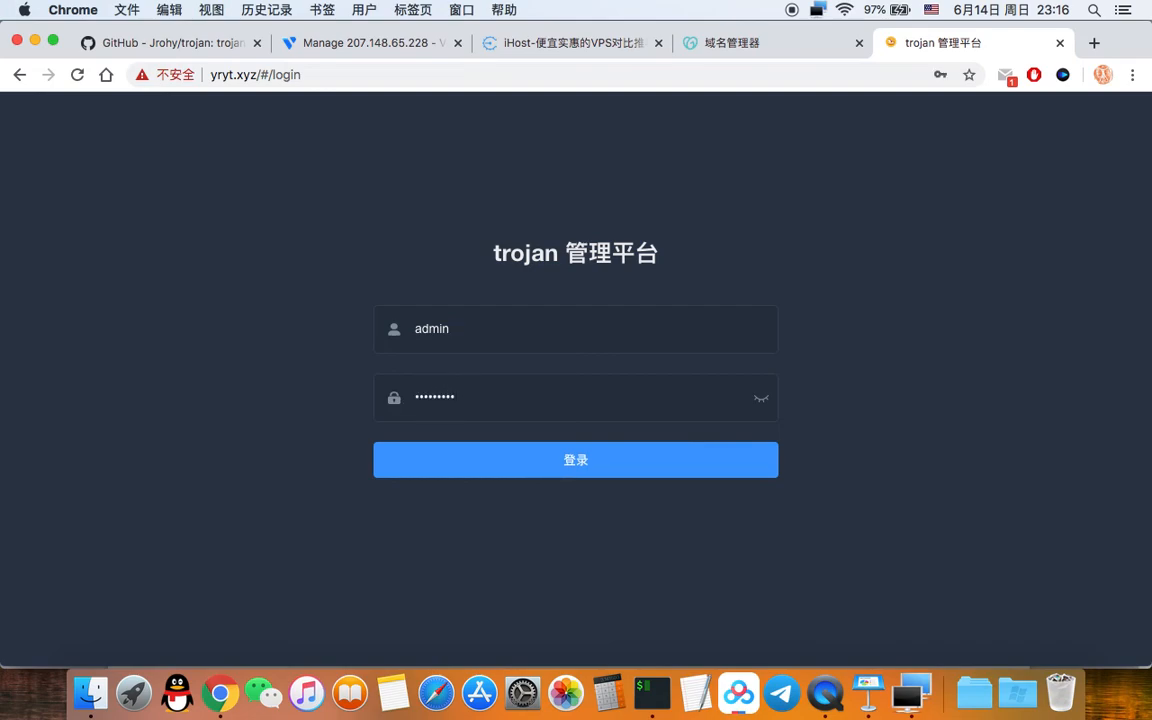
{"action": "key", "text": "super+v"}
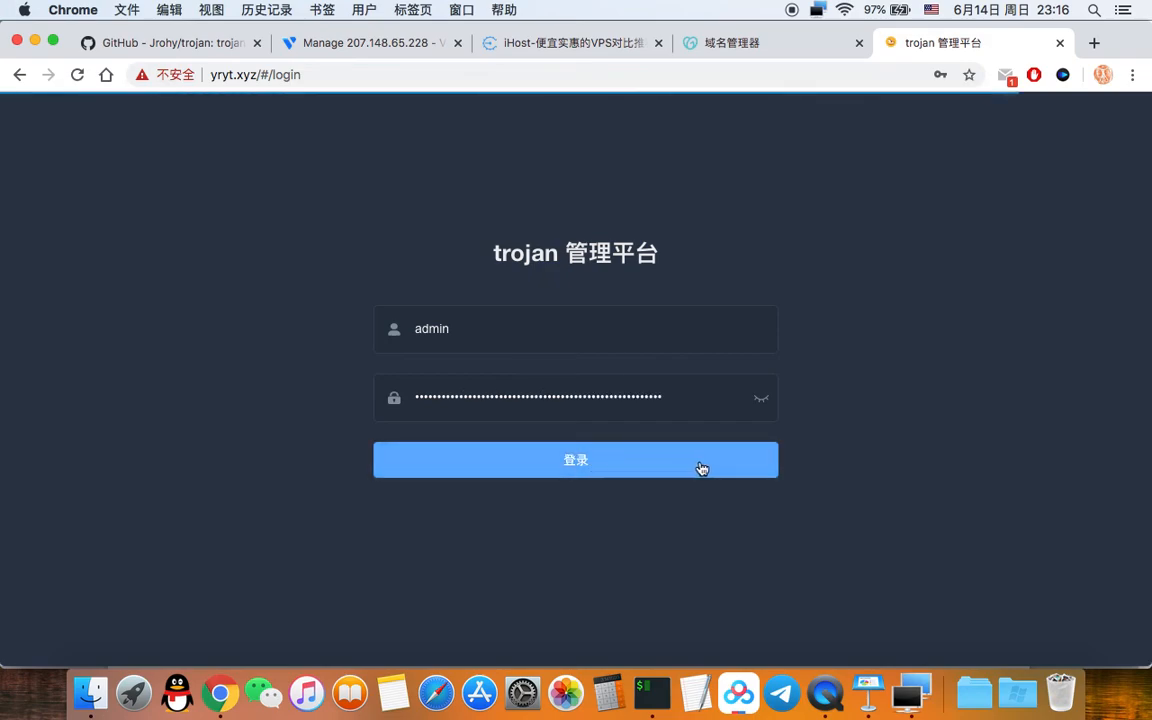
{"action": "left_click", "coordinate": [659, 473]}
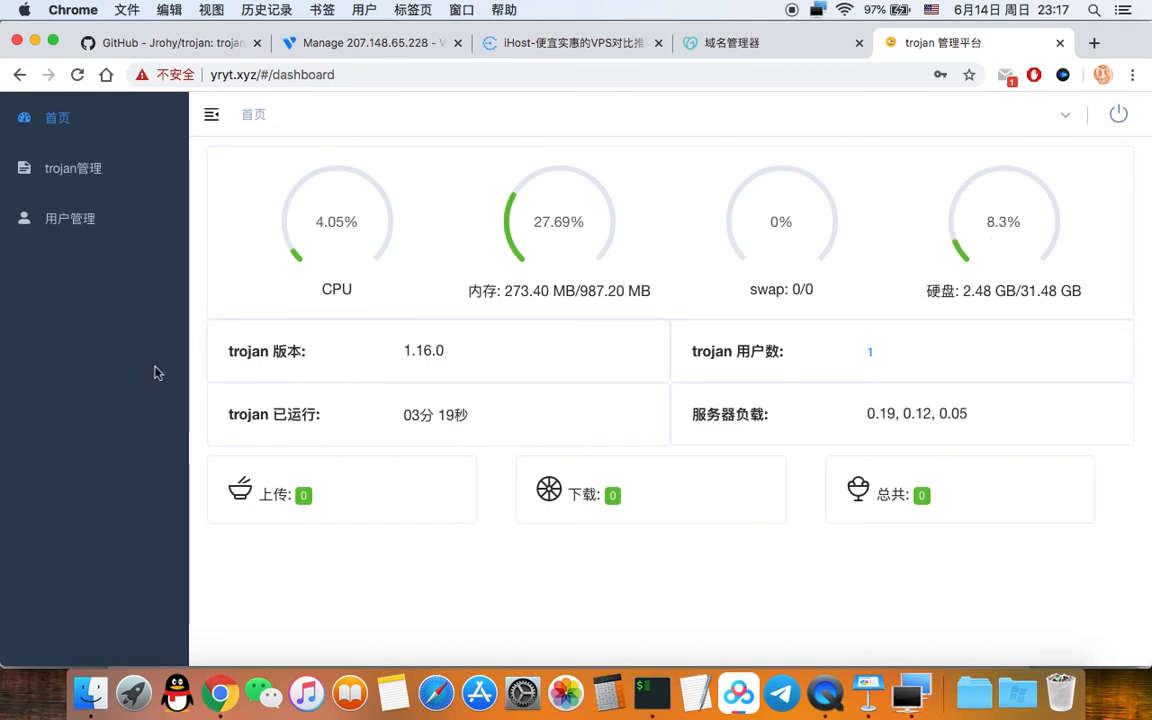
Step: Open trojan管理 and refresh its log with 更新, showing trojan started on 0.0.0.0:443
{"action": "left_click", "coordinate": [80, 176]}
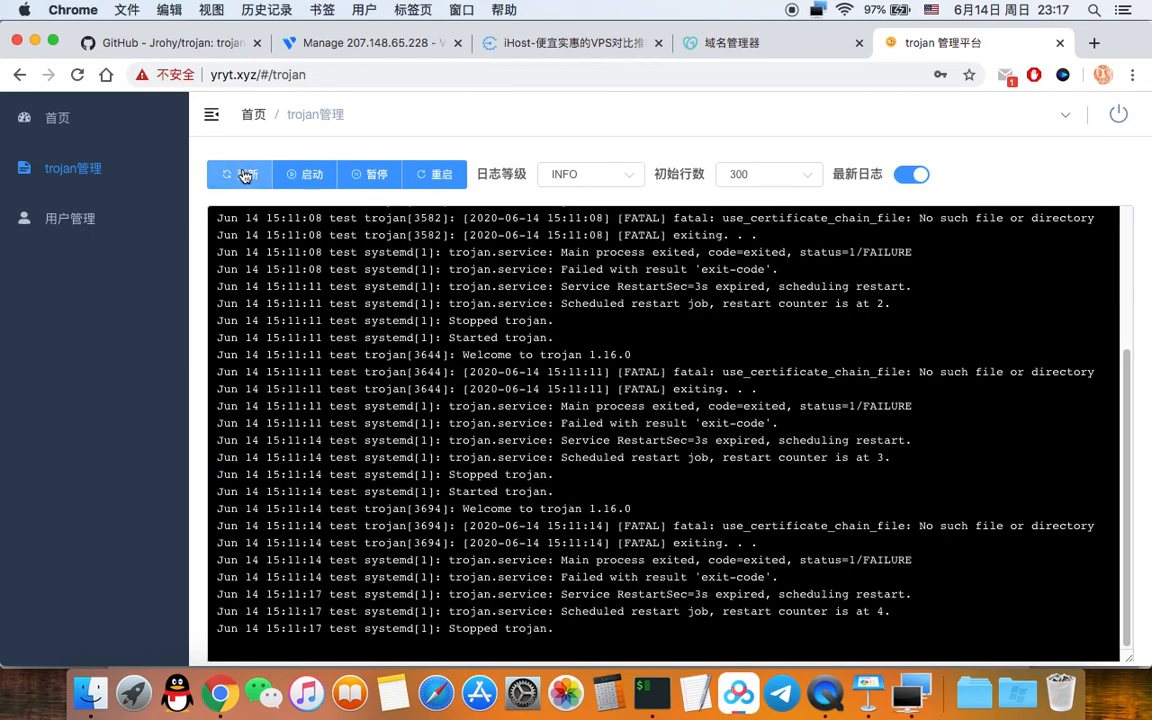
{"action": "left_click", "coordinate": [244, 175]}
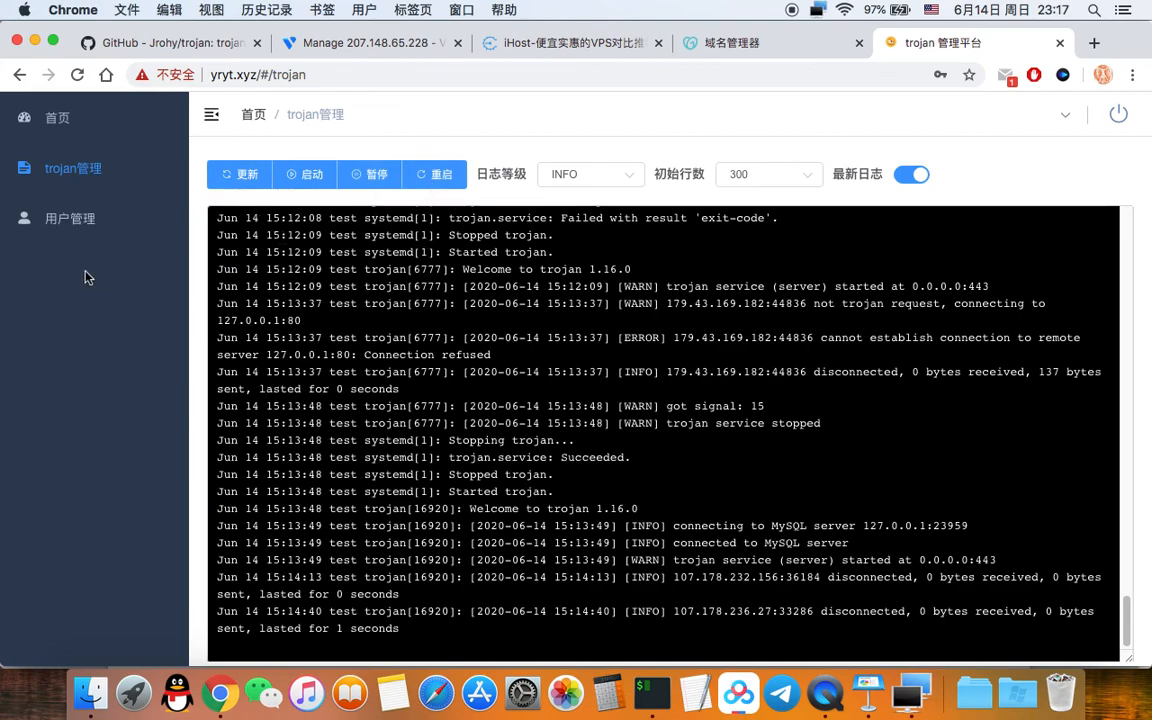
Step: Return to 用户管理 showing the single user with 0 traffic and no limit, previewing 编辑
{"action": "left_click", "coordinate": [53, 221]}
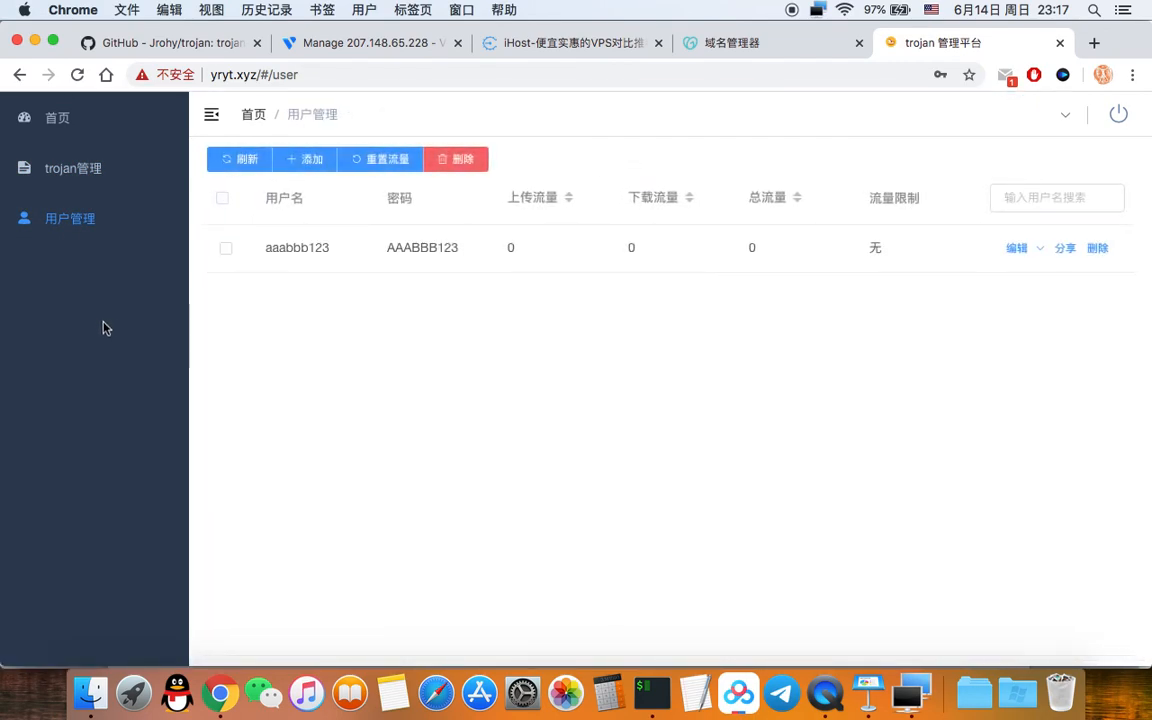
{"action": "left_click_drag", "start_coordinate": [266, 248], "coordinate": [331, 249]}
{"action": "left_click", "coordinate": [286, 247]}
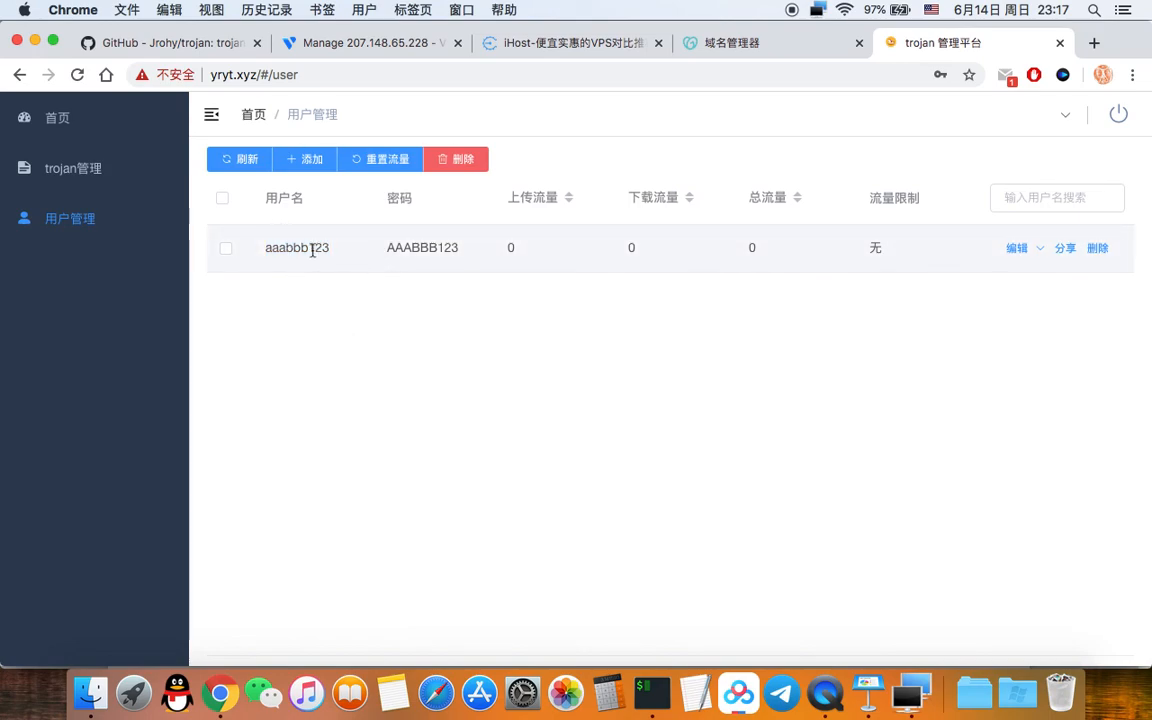
{"action": "left_click_drag", "start_coordinate": [267, 250], "coordinate": [329, 256]}
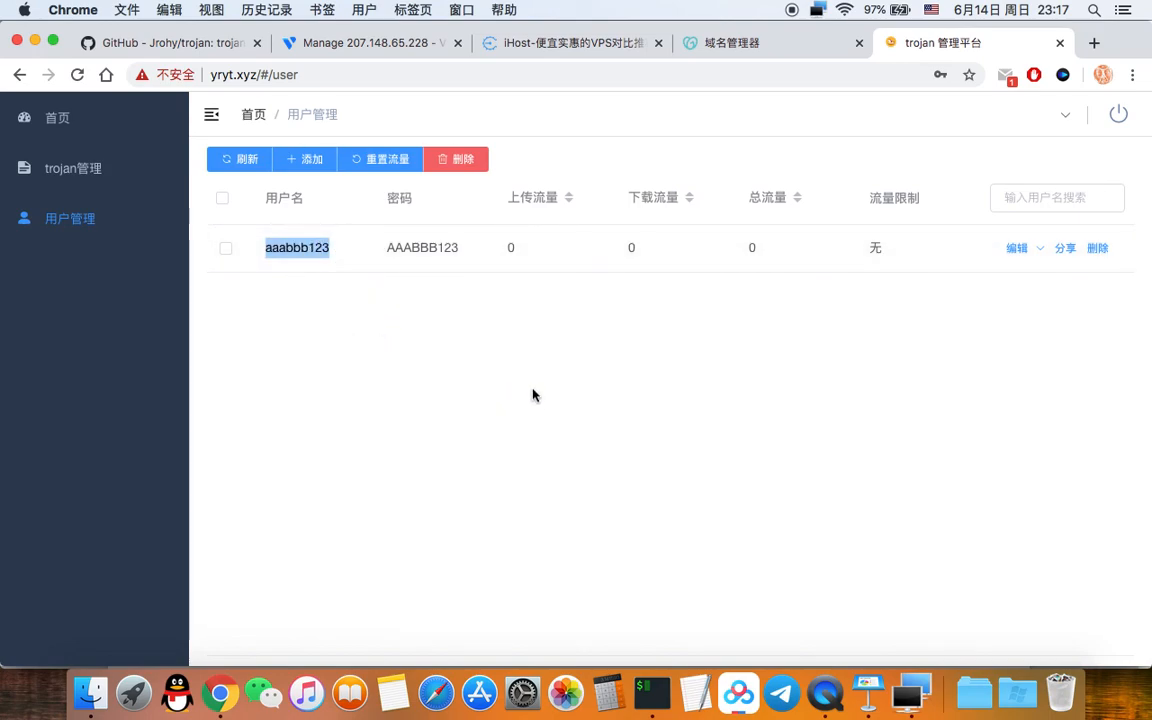
{"action": "left_click", "coordinate": [908, 712]}
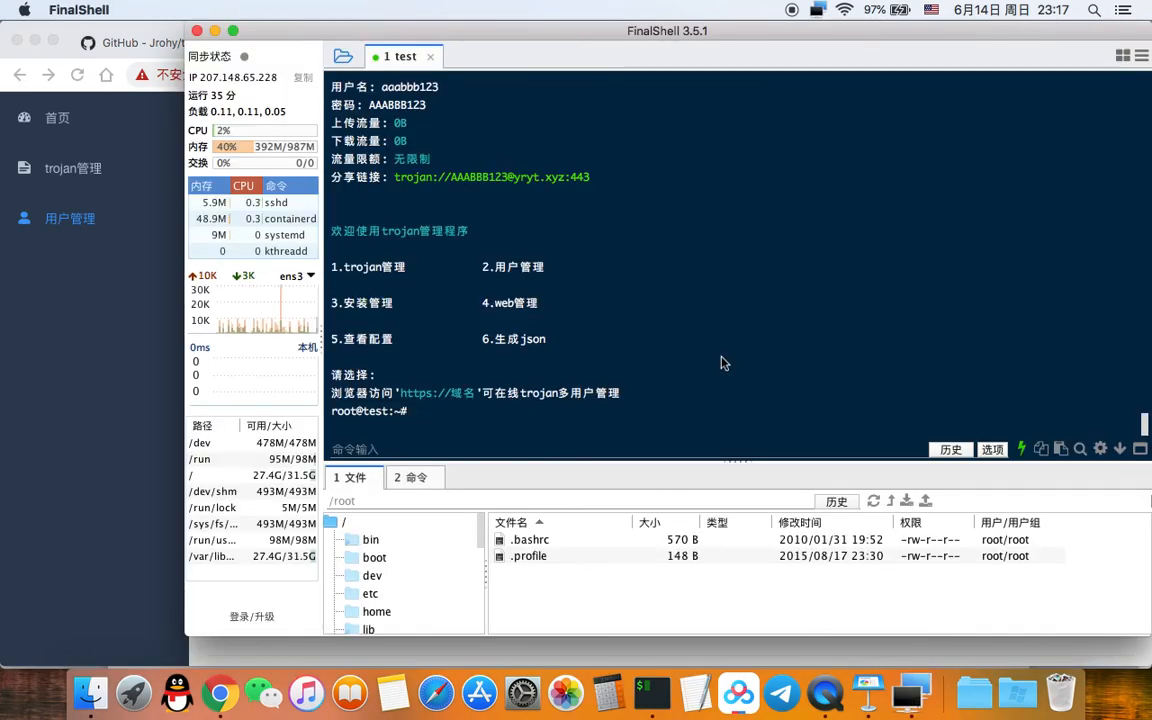
{"action": "scroll", "coordinate": [667, 347], "scroll_direction": "up", "scroll_amount": 2}
{"action": "scroll", "coordinate": [667, 347], "scroll_direction": "up", "scroll_amount": 4}
{"action": "scroll", "coordinate": [500, 365], "scroll_direction": "down", "scroll_amount": 3}
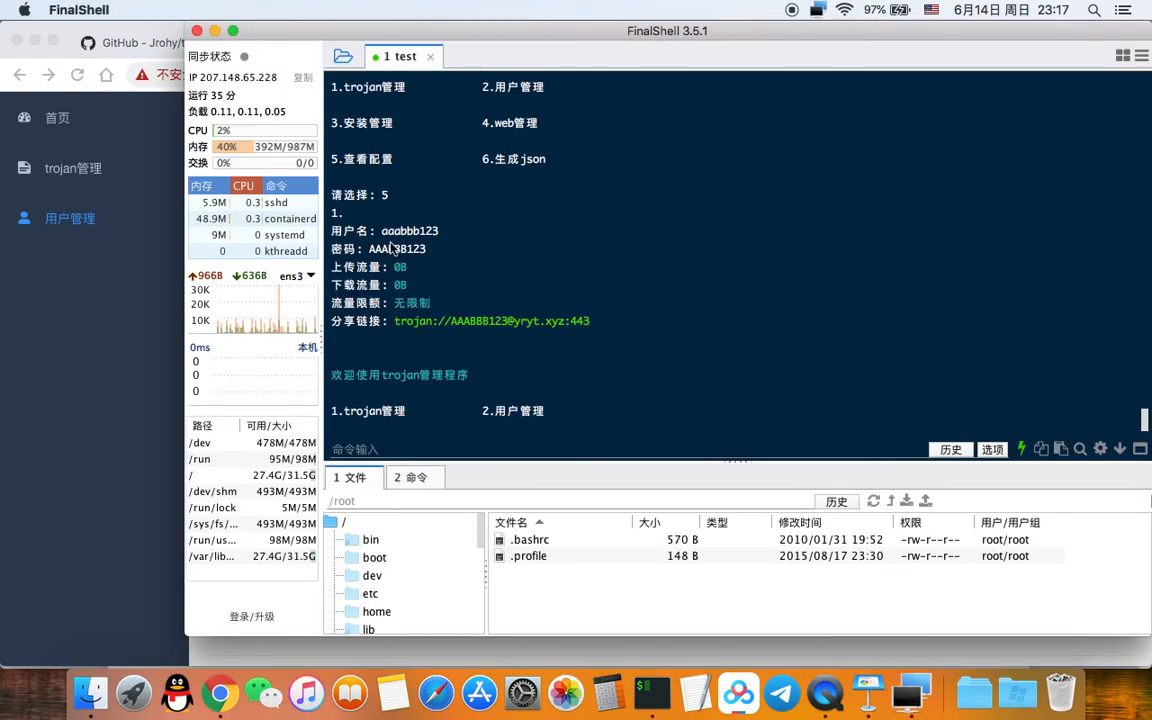
{"action": "left_click_drag", "start_coordinate": [388, 232], "coordinate": [532, 328]}
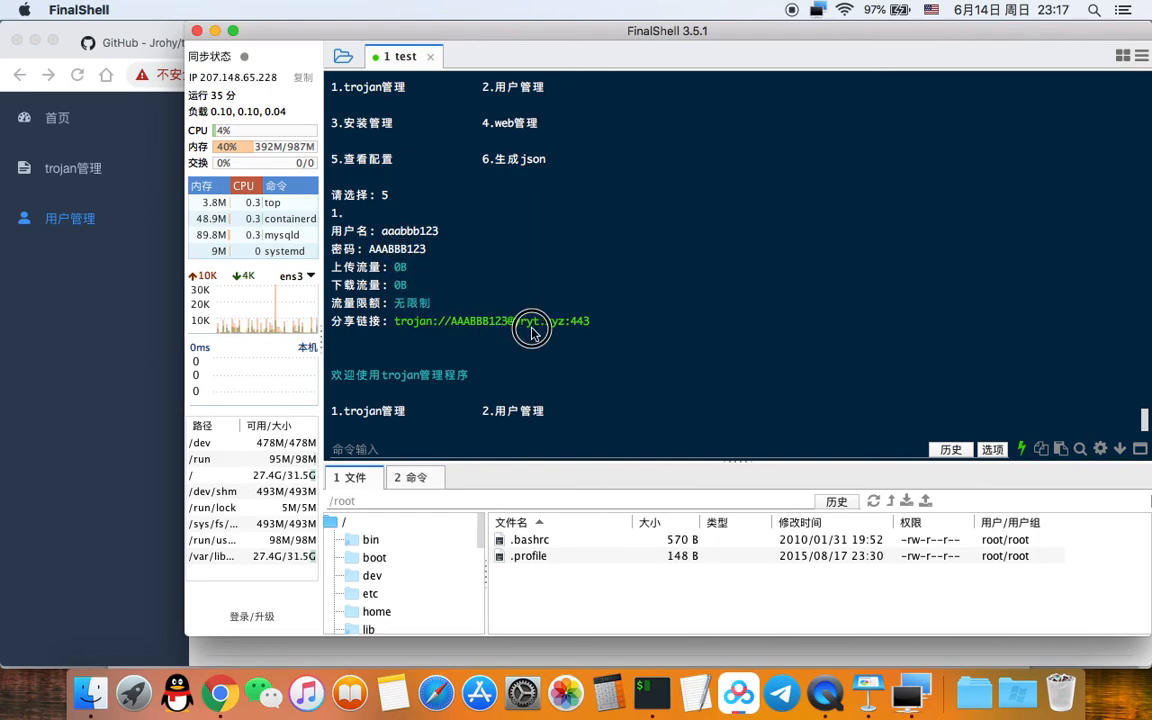
{"action": "left_click", "coordinate": [55, 413]}
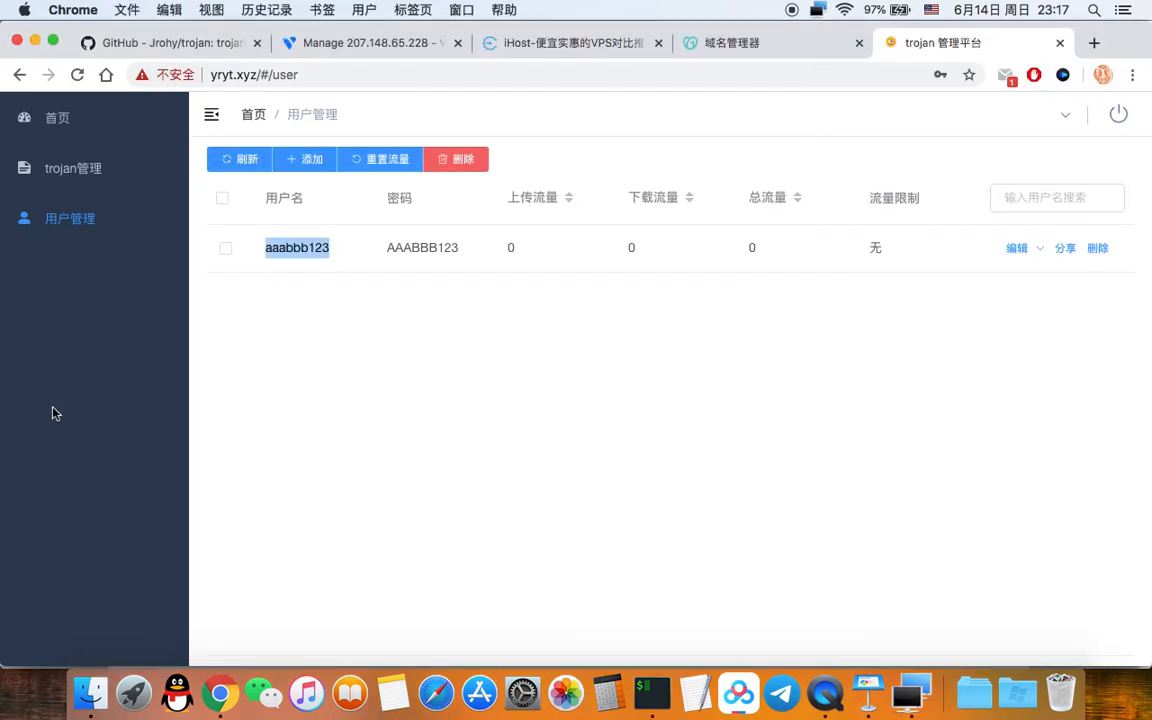
{"action": "left_click", "coordinate": [521, 420]}
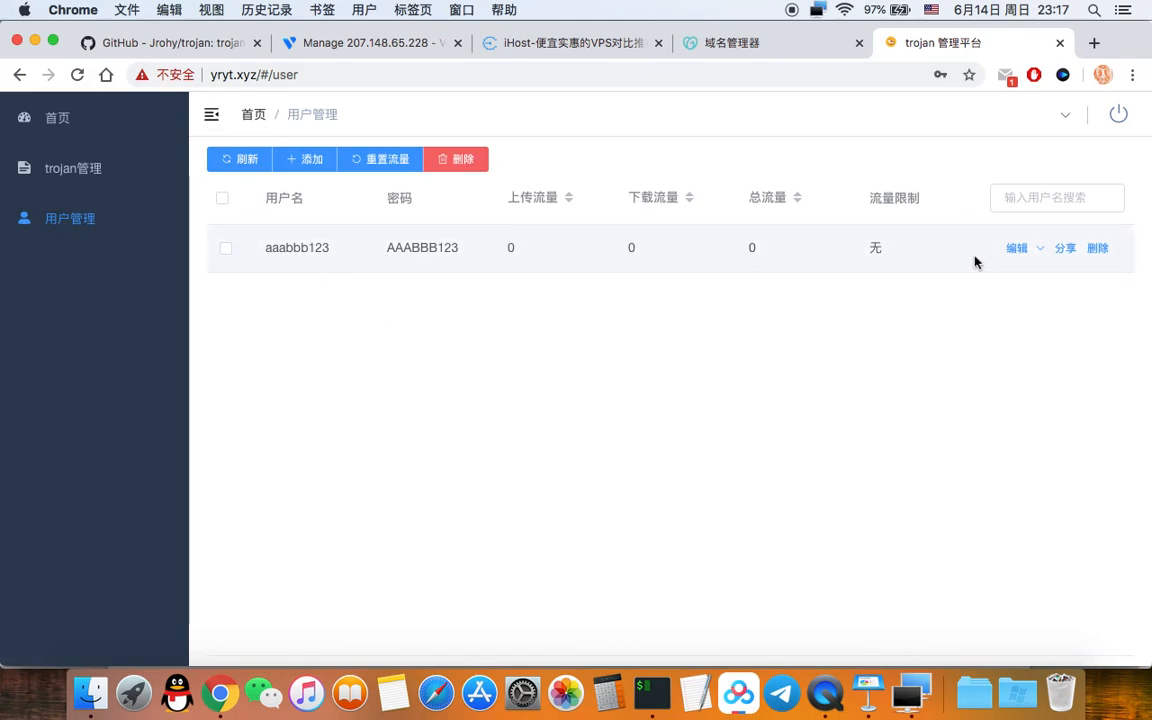
{"action": "mouse_move", "coordinate": [1018, 243]}
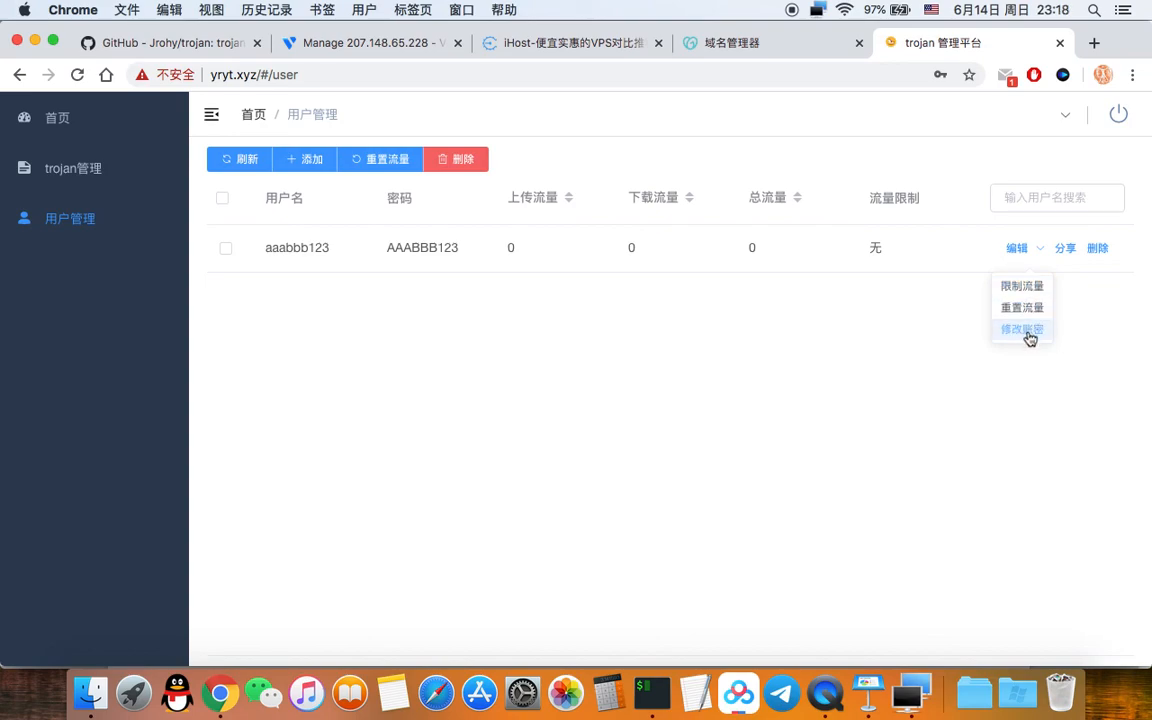
{"action": "left_click", "coordinate": [1067, 252]}
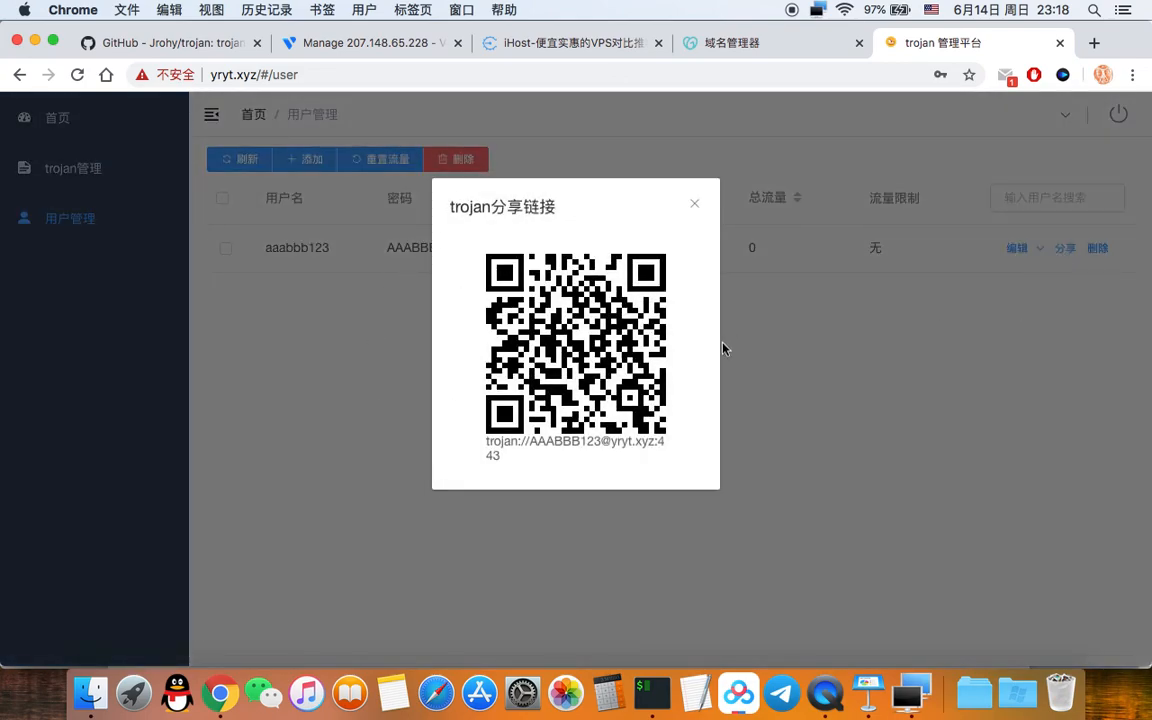
{"action": "left_click_drag", "start_coordinate": [484, 438], "coordinate": [504, 458]}
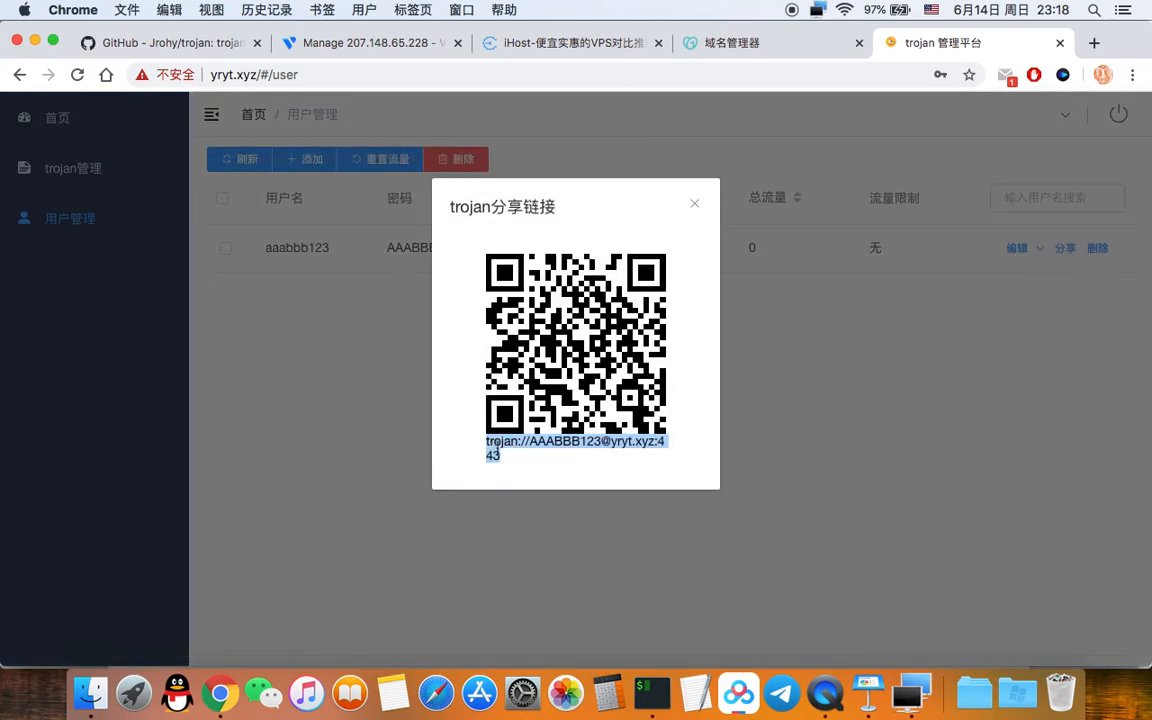
{"action": "left_click", "coordinate": [924, 667]}
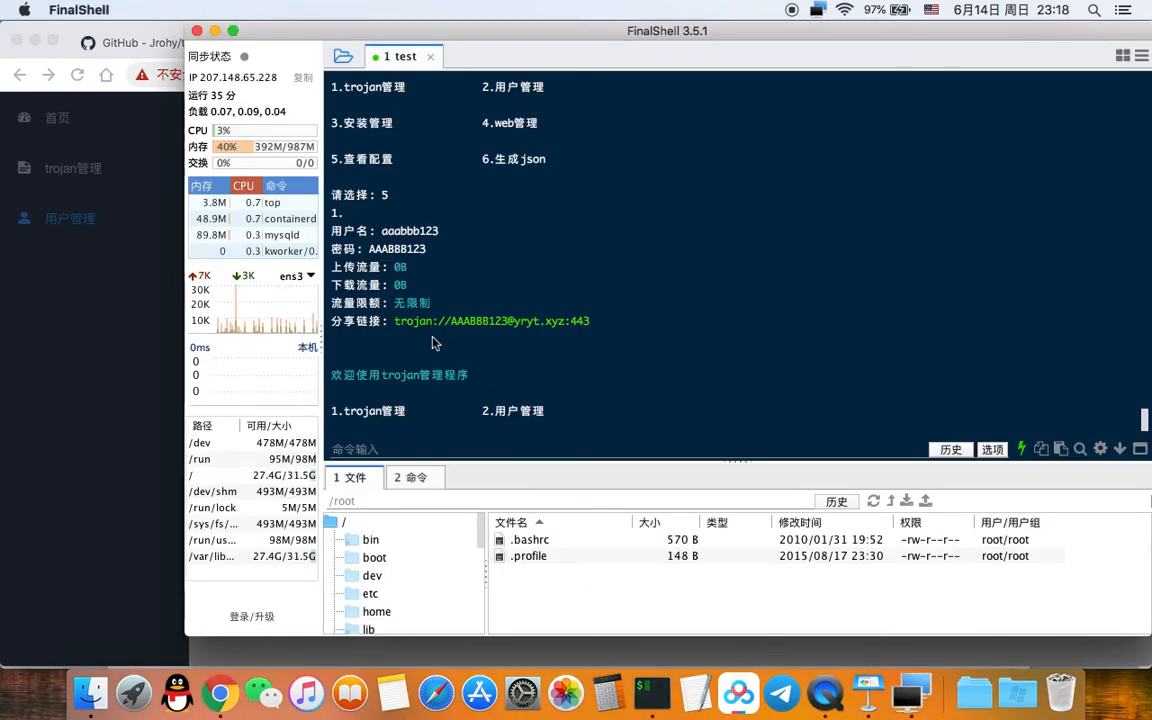
{"action": "left_click_drag", "start_coordinate": [395, 322], "coordinate": [598, 321]}
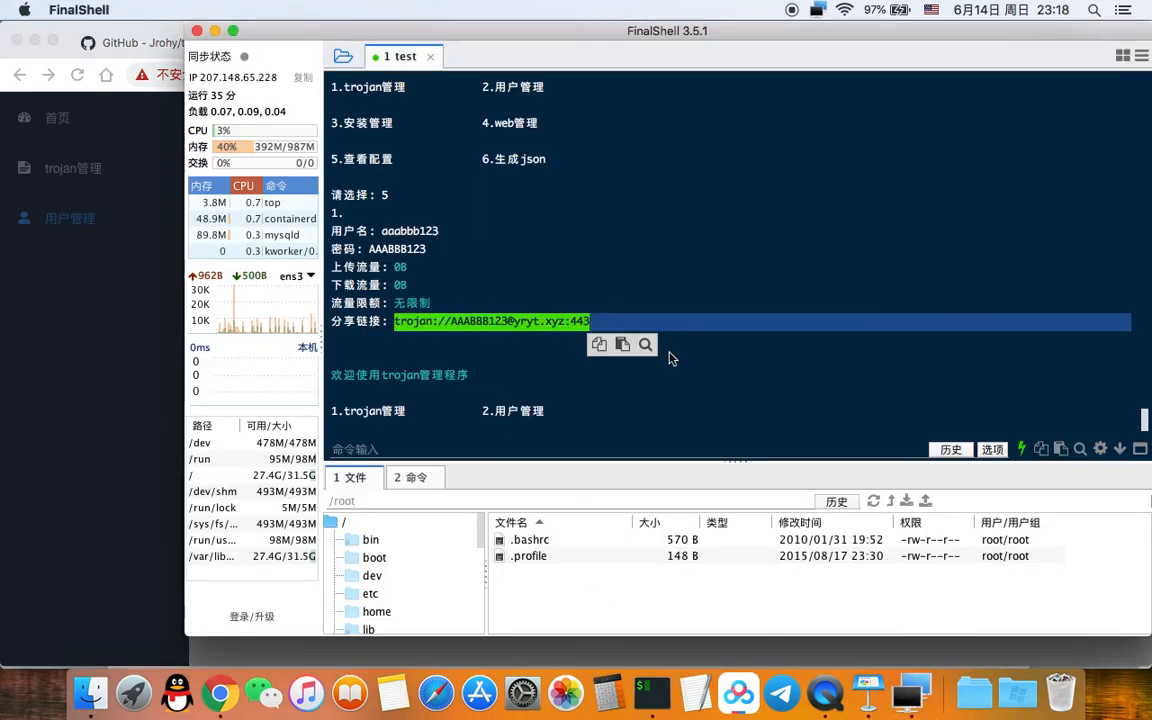
{"action": "left_click", "coordinate": [769, 347]}
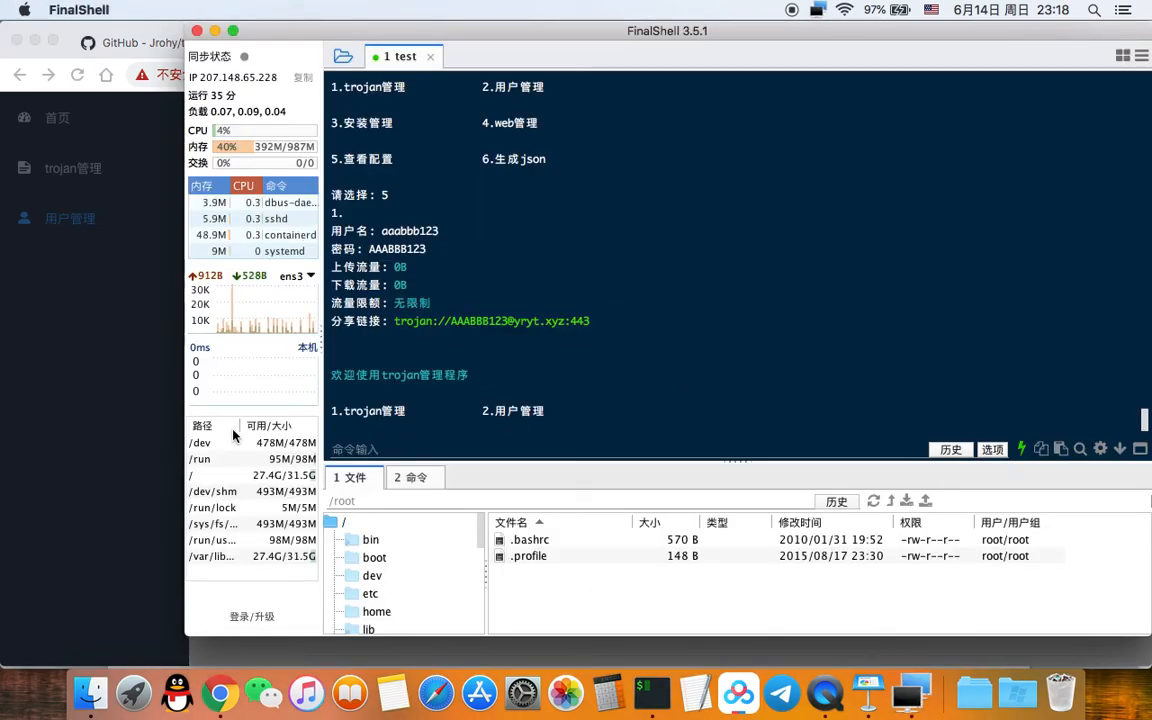
{"action": "left_click", "coordinate": [85, 490]}
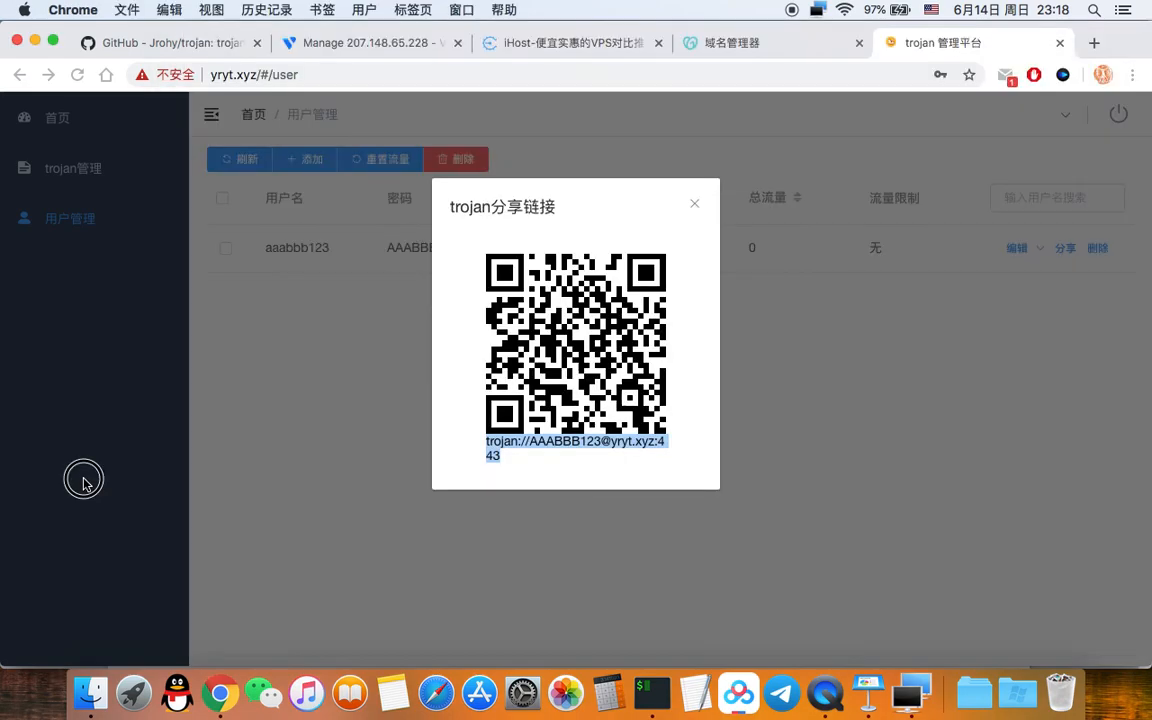
{"action": "left_click", "coordinate": [695, 206]}
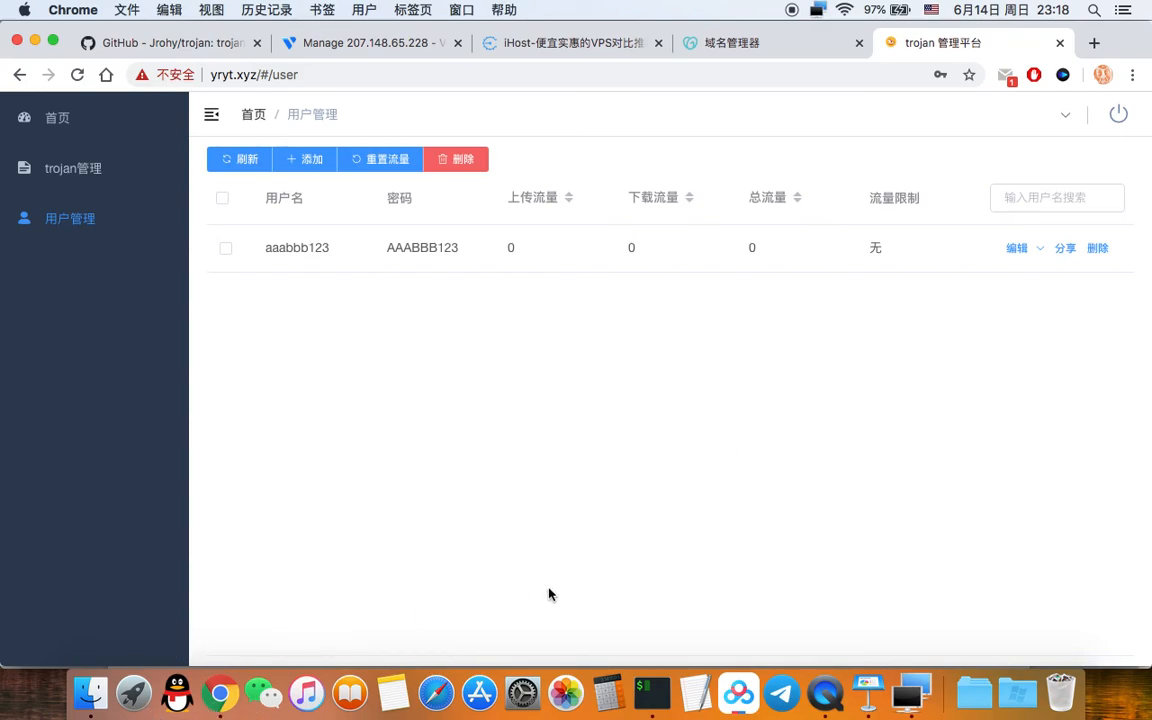
Step: From the GitHub home page, search all of GitHub for 'trojan'
{"action": "left_click", "coordinate": [160, 45]}
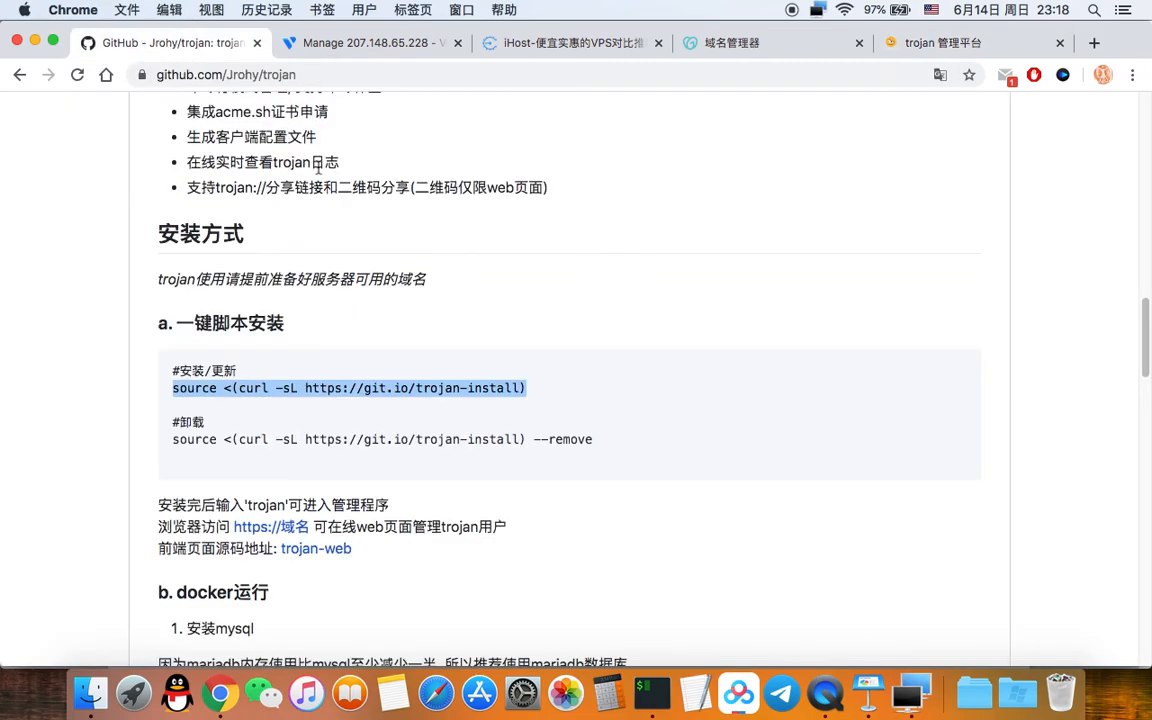
{"action": "scroll", "coordinate": [717, 371], "scroll_direction": "up", "scroll_amount": 10}
{"action": "scroll", "coordinate": [717, 371], "scroll_direction": "up", "scroll_amount": 10}
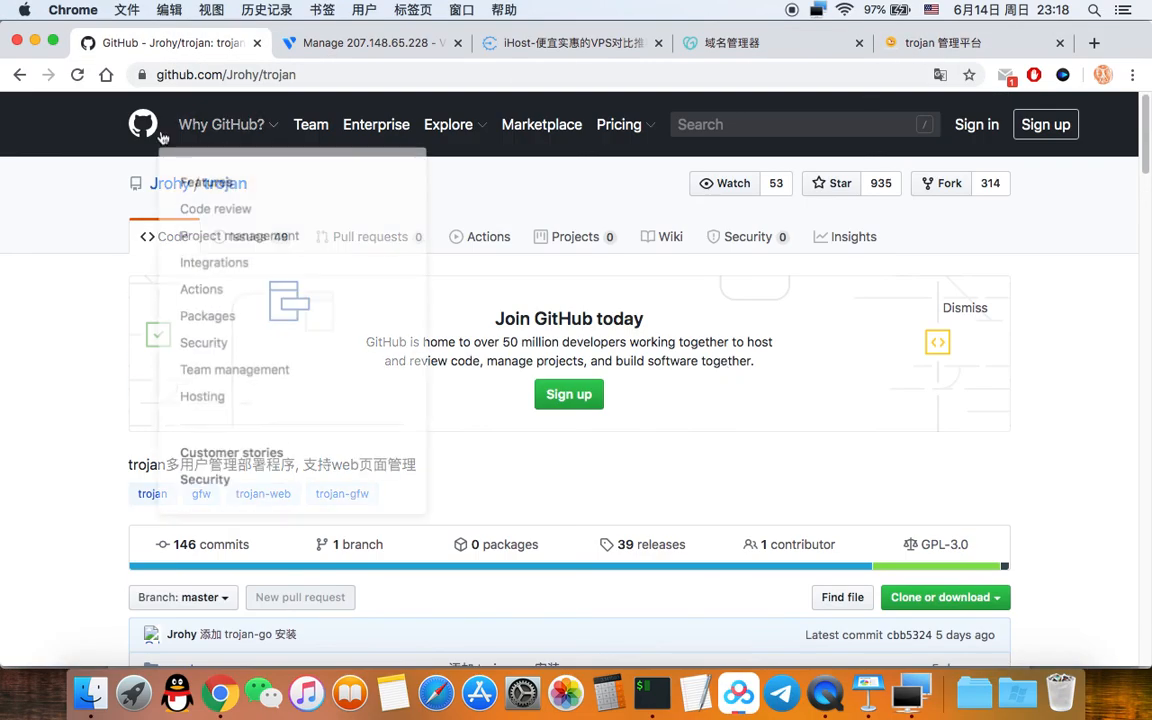
{"action": "left_click", "coordinate": [143, 124]}
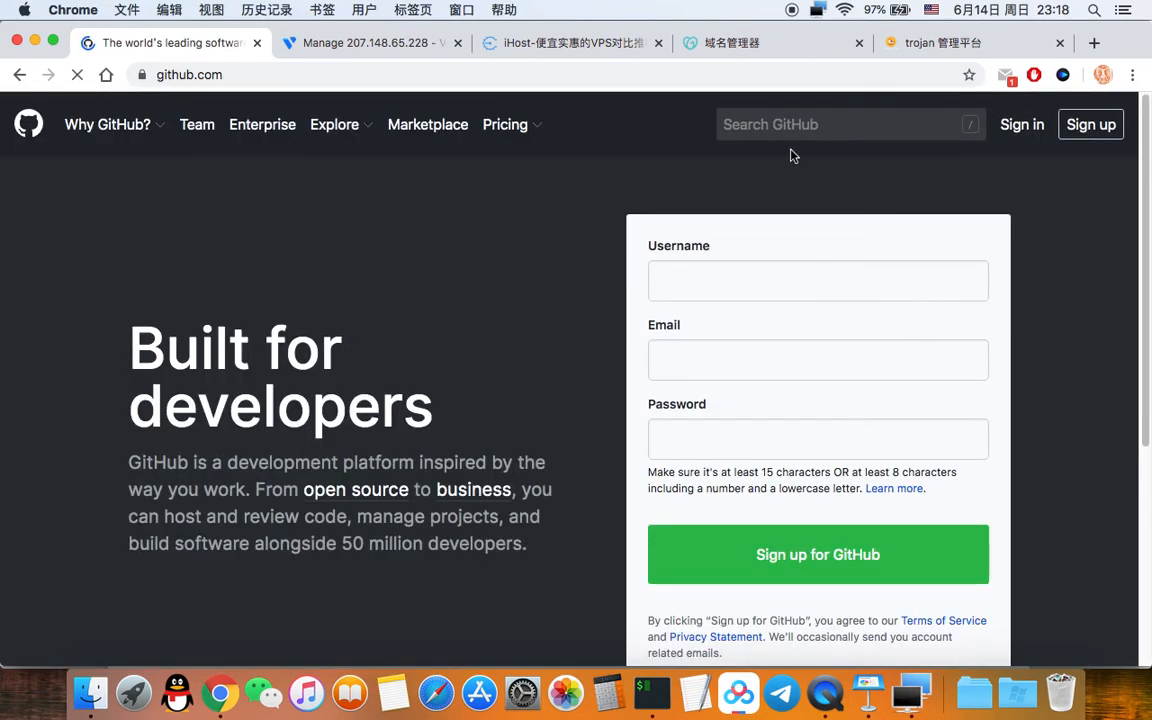
{"action": "left_click", "coordinate": [808, 129]}
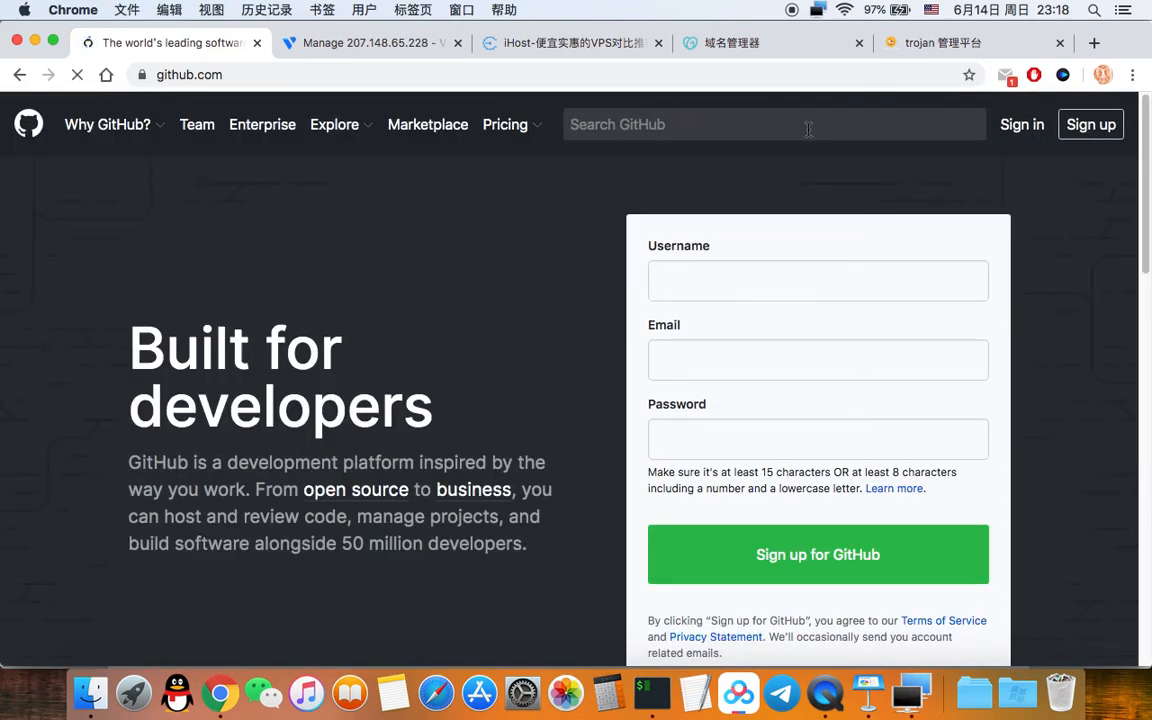
{"action": "type", "text": "trojan"}
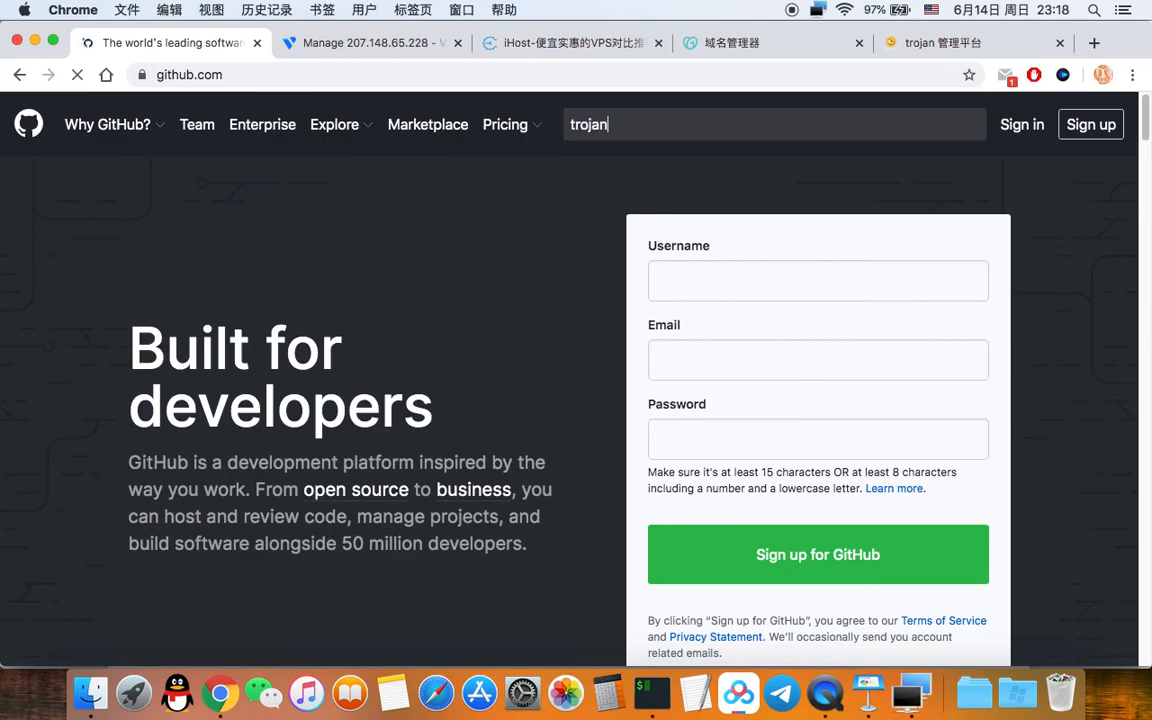
{"action": "key", "text": "Return"}
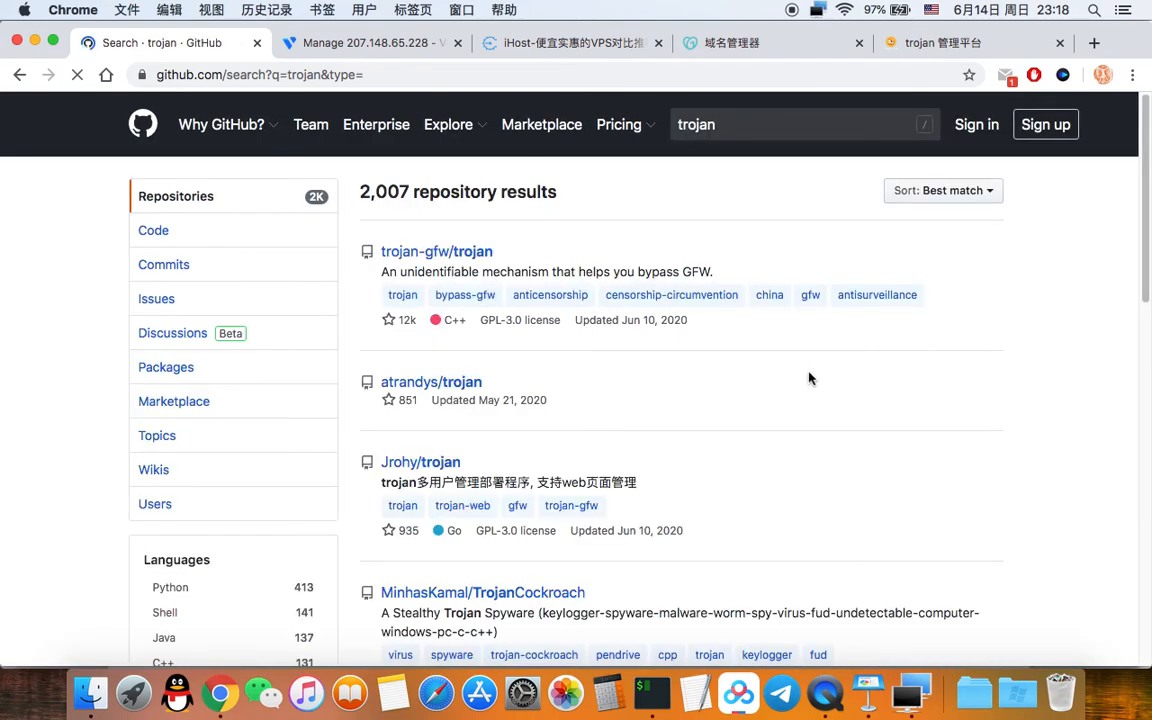
Step: Open the Trojan-Qt5/Trojan-Qt5 repository from the results and scroll to its releases
{"action": "left_click", "coordinate": [963, 108]}
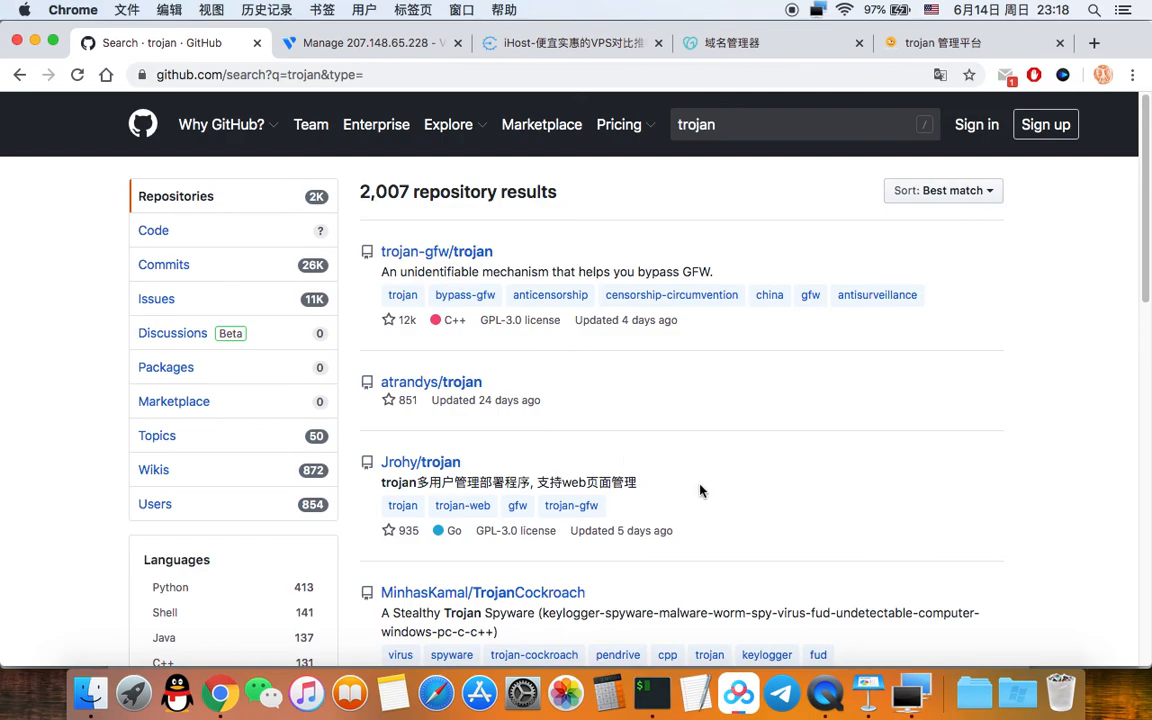
{"action": "scroll", "coordinate": [600, 480], "scroll_direction": "down", "scroll_amount": 1}
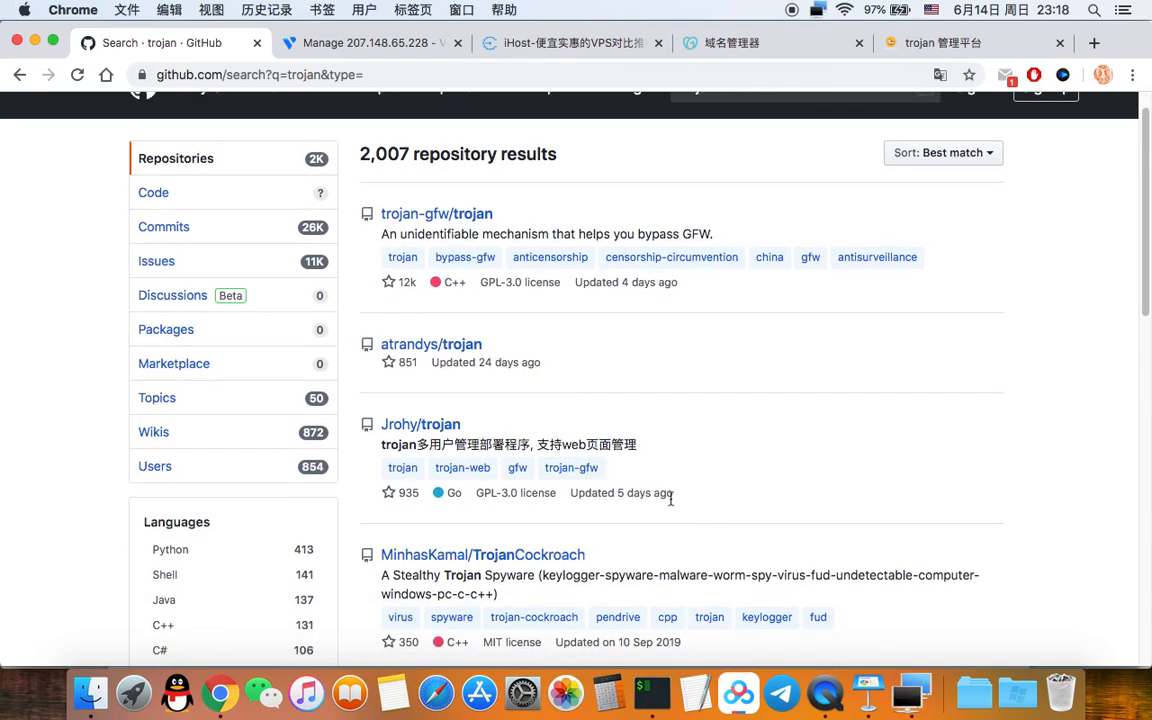
{"action": "scroll", "coordinate": [692, 473], "scroll_direction": "down", "scroll_amount": 6}
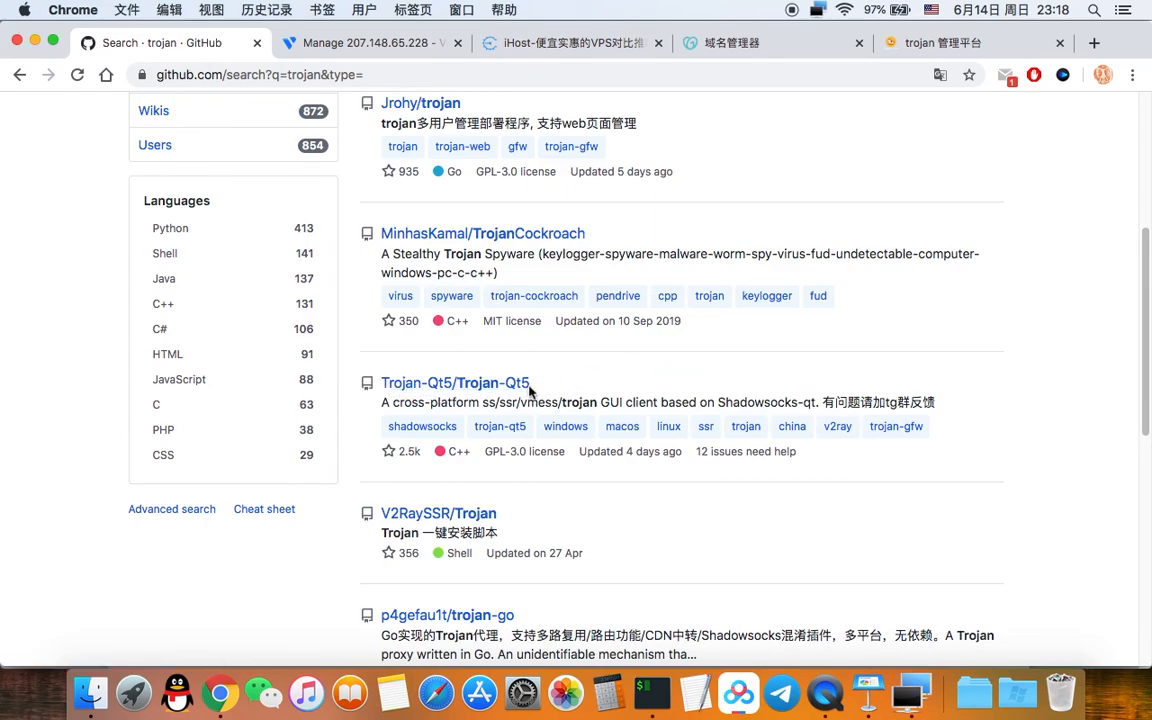
{"action": "left_click", "coordinate": [499, 385]}
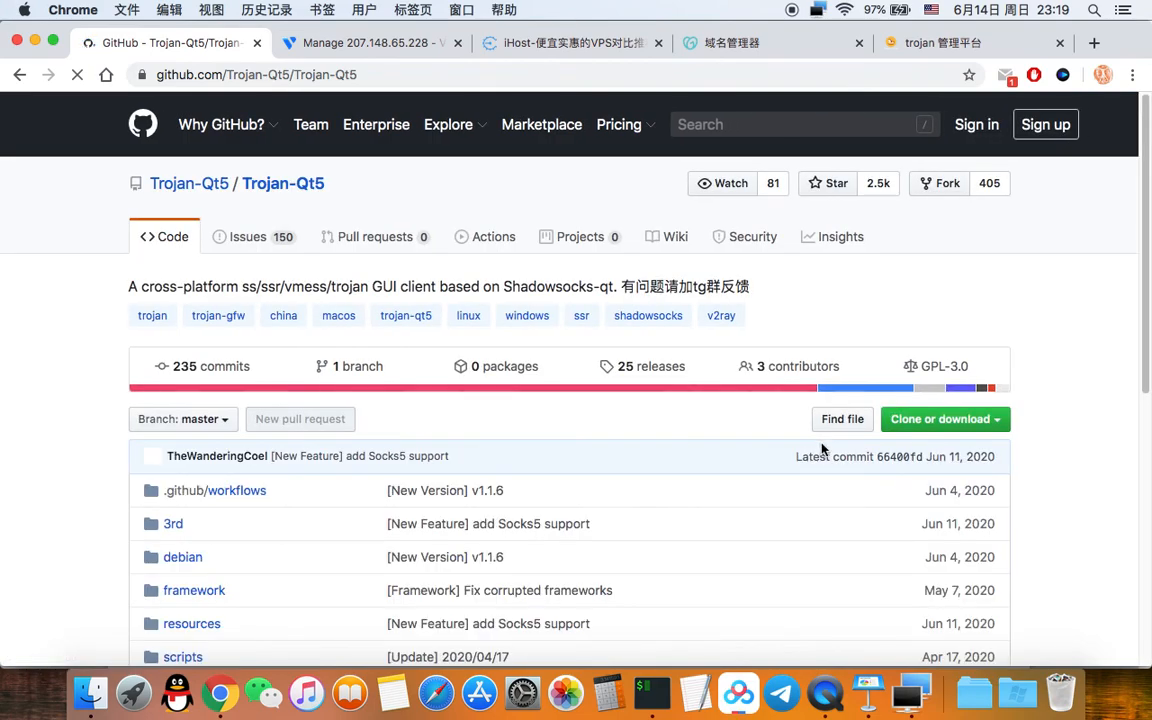
{"action": "scroll", "coordinate": [823, 450], "scroll_direction": "down", "scroll_amount": 1}
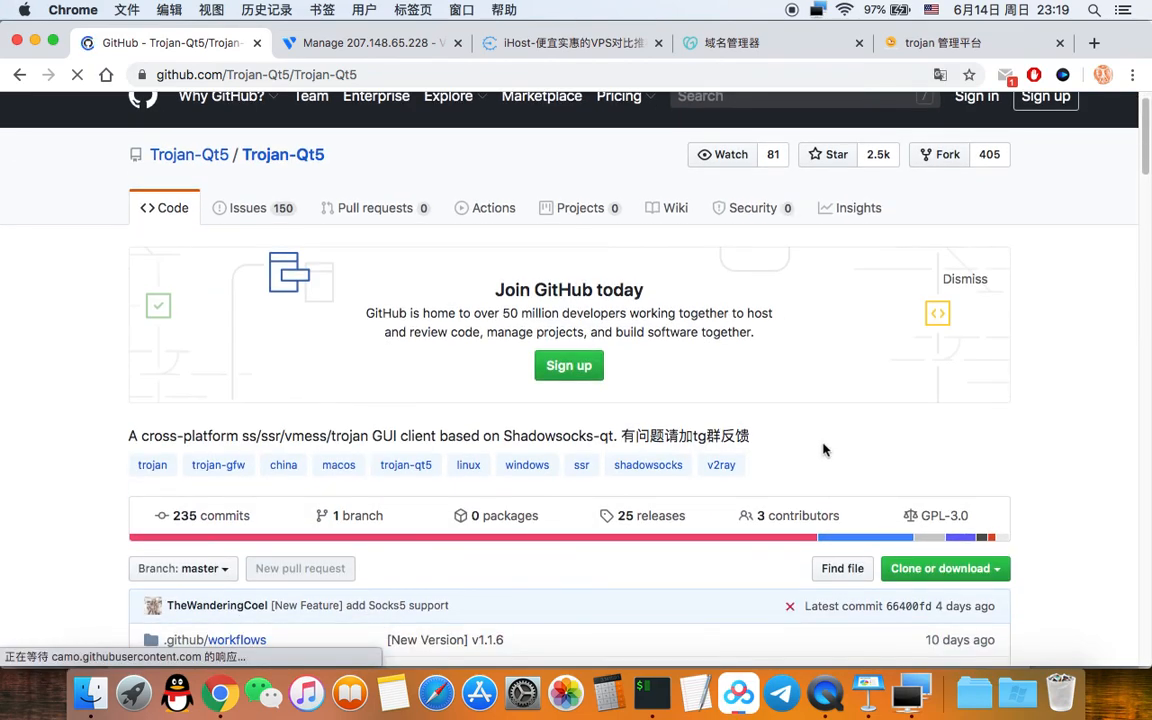
{"action": "scroll", "coordinate": [823, 450], "scroll_direction": "down", "scroll_amount": 10}
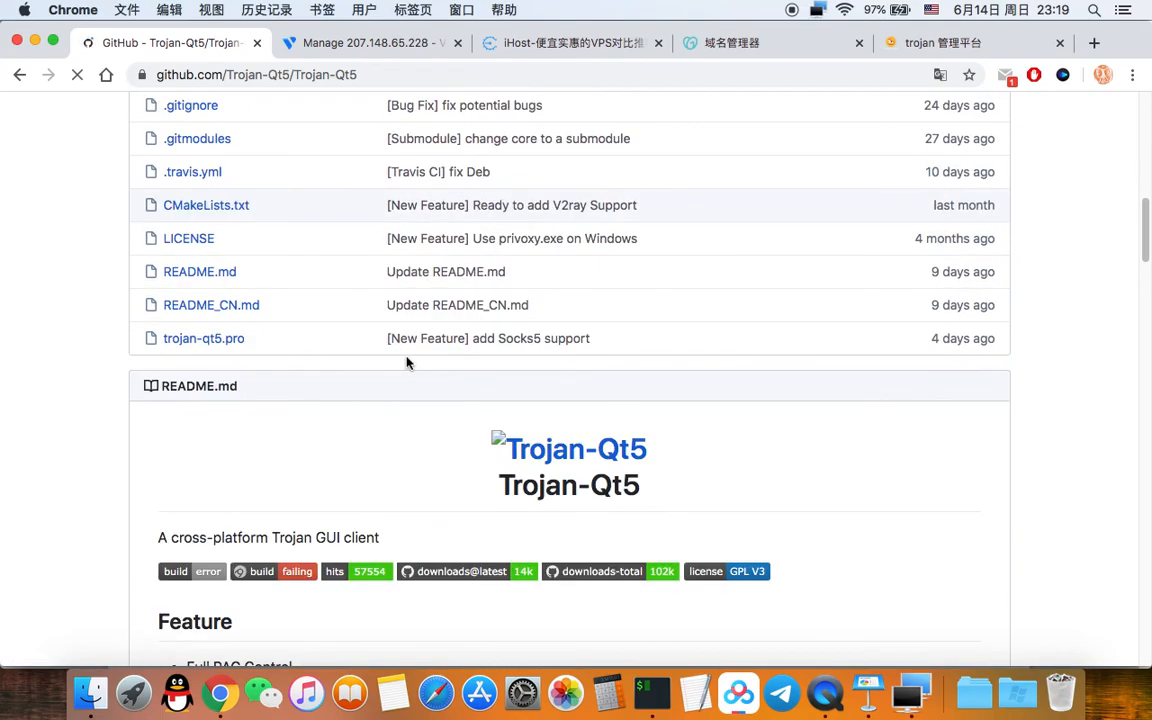
{"action": "scroll", "coordinate": [407, 363], "scroll_direction": "down", "scroll_amount": 2}
{"action": "scroll", "coordinate": [407, 363], "scroll_direction": "down", "scroll_amount": 6}
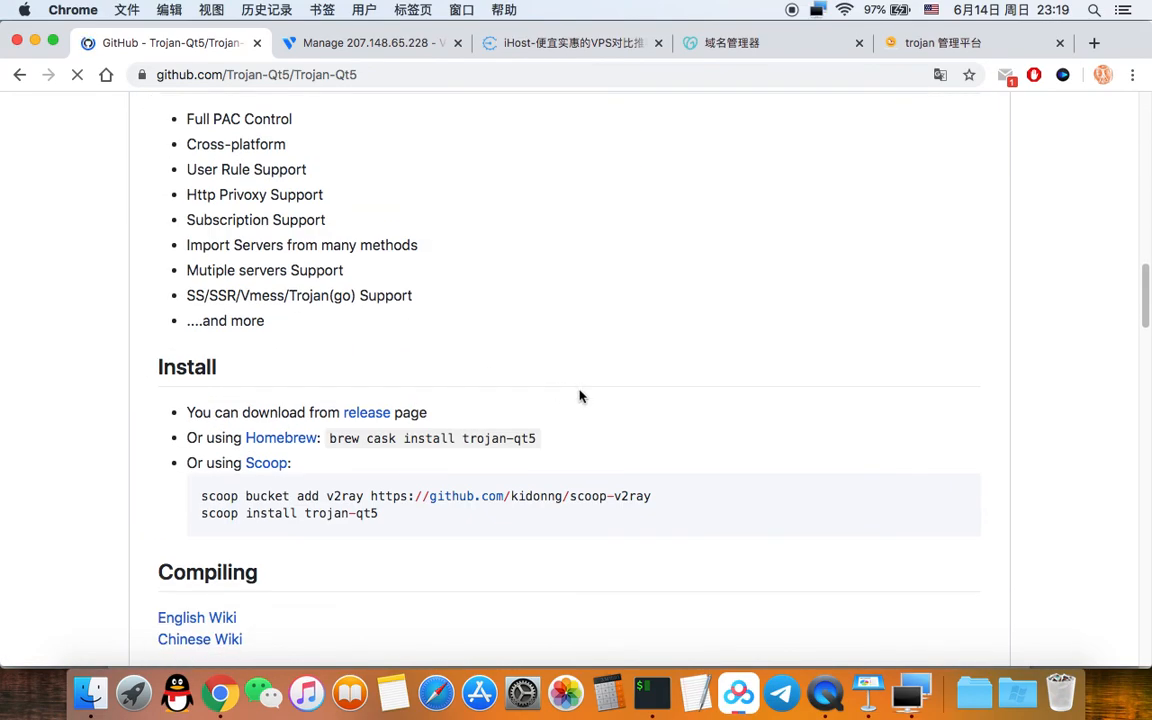
{"action": "scroll", "coordinate": [577, 396], "scroll_direction": "up", "scroll_amount": 4}
{"action": "scroll", "coordinate": [577, 396], "scroll_direction": "up", "scroll_amount": 14}
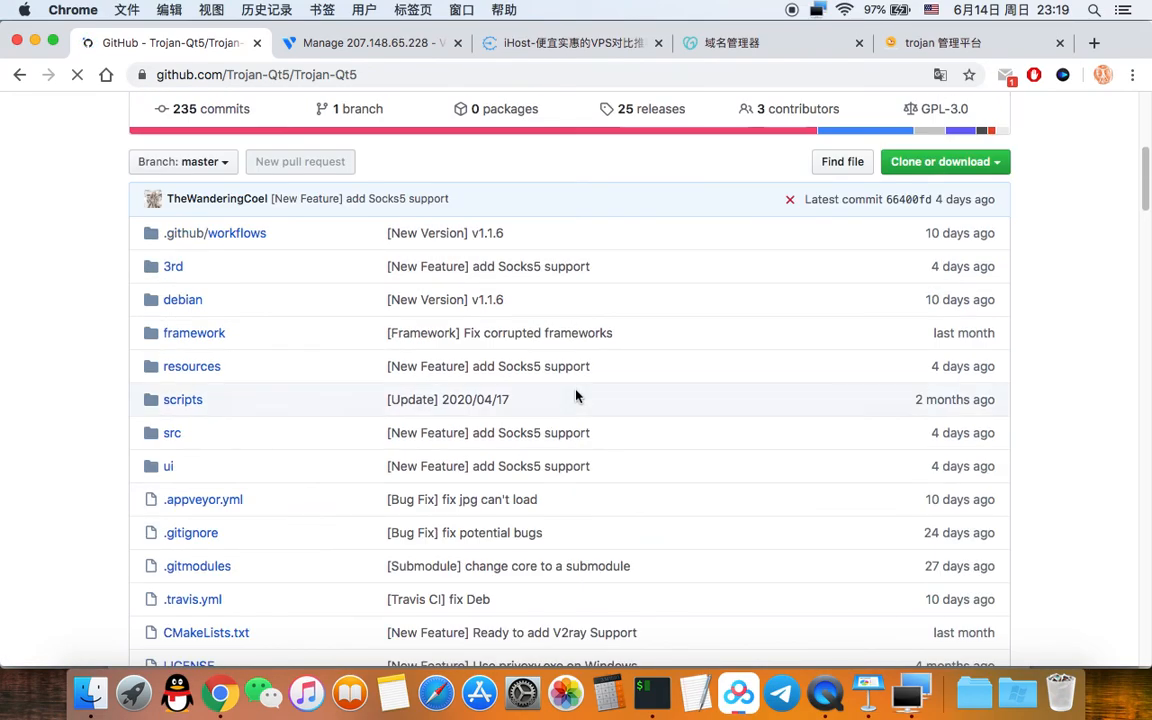
{"action": "scroll", "coordinate": [570, 430], "scroll_direction": "down", "scroll_amount": 2}
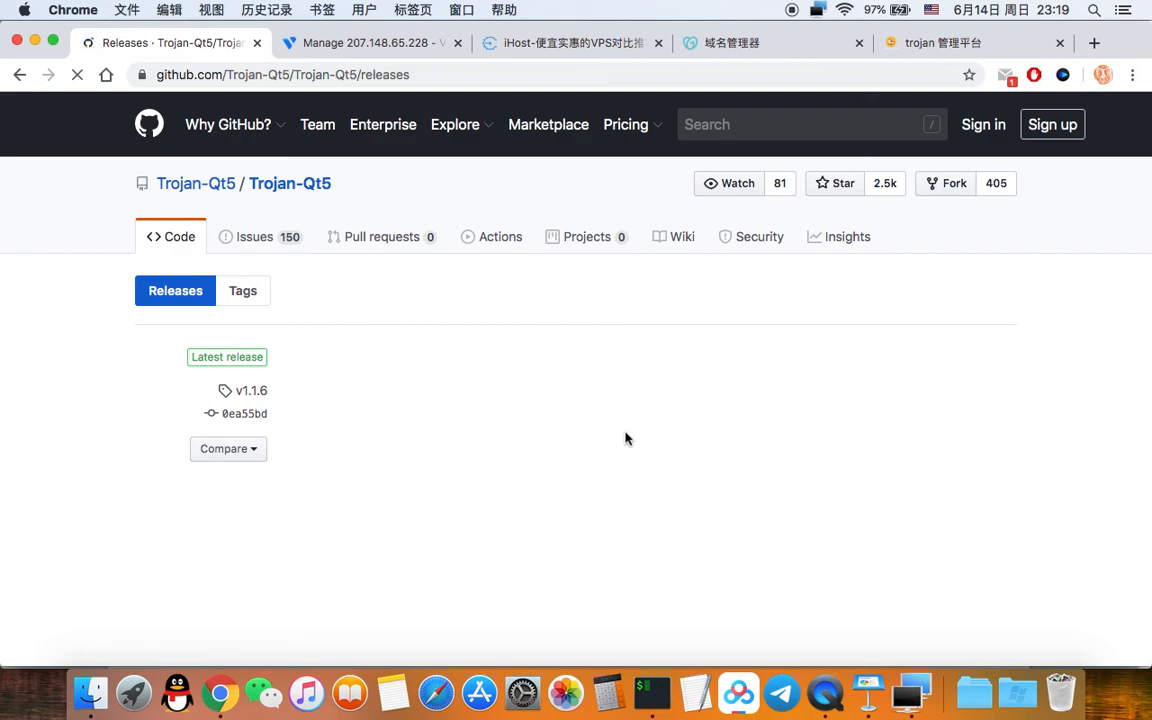
Step: Scroll to the v1.1.6 Assets list, then open Launchpad to the page showing trojan-qt5
{"action": "scroll", "coordinate": [622, 436], "scroll_direction": "down", "scroll_amount": 5}
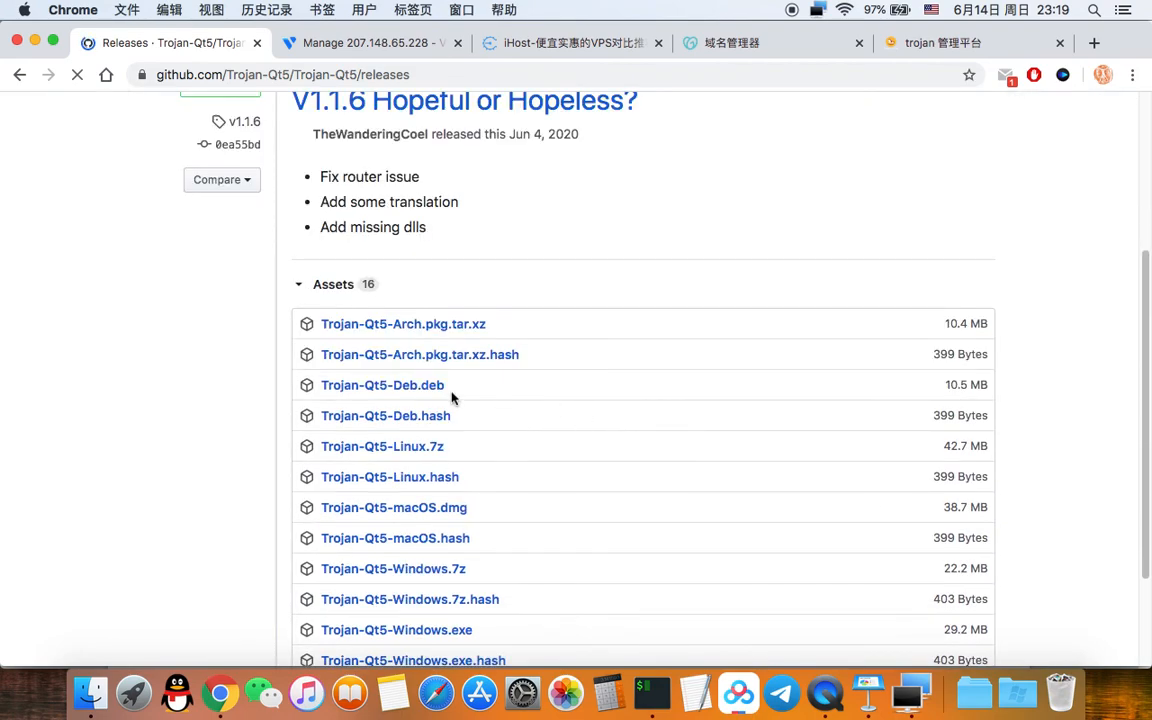
{"action": "scroll", "coordinate": [540, 373], "scroll_direction": "down", "scroll_amount": 3}
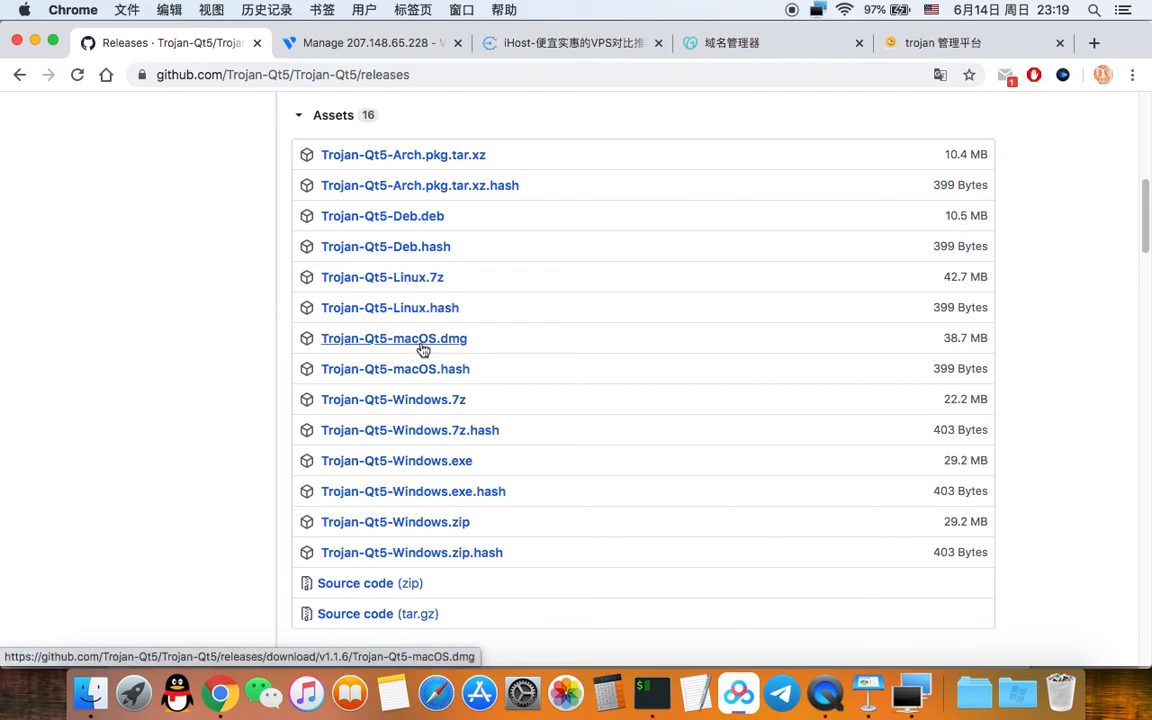
{"action": "left_click", "coordinate": [133, 697]}
{"action": "scroll", "coordinate": [743, 396], "scroll_direction": "right", "scroll_amount": 10}
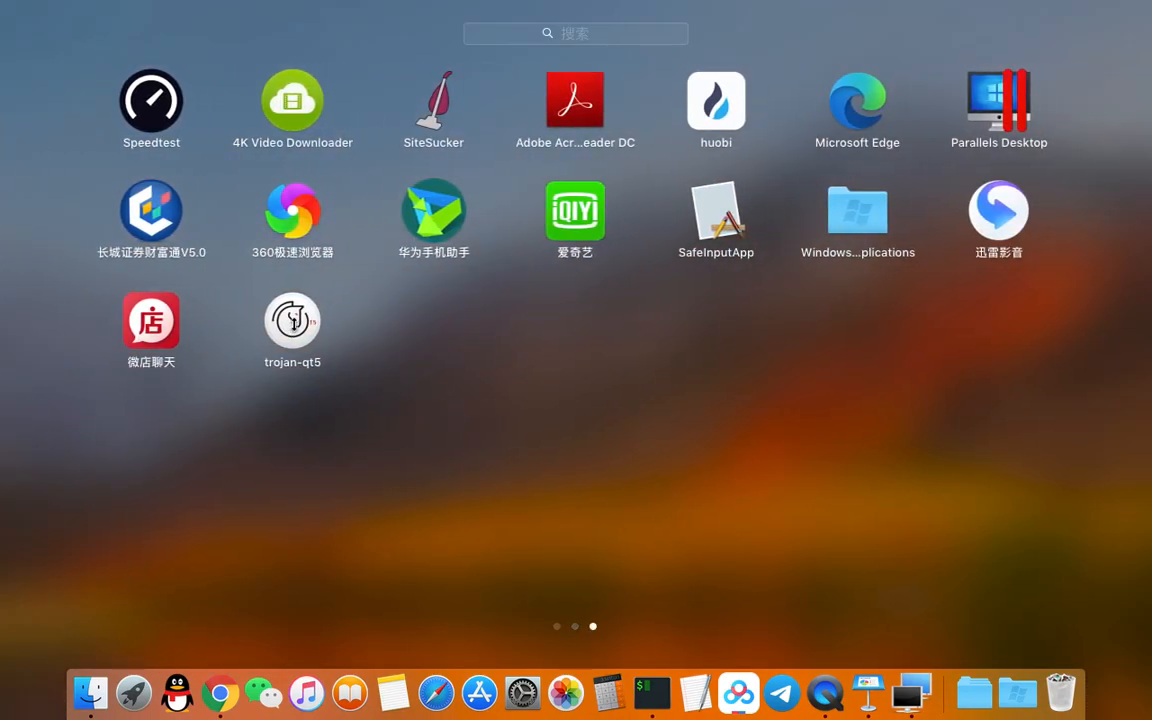
Step: Launch Trojan-Qt5 and open its add-from-URI dialog, clearing a wrongly pasted command
{"action": "left_click", "coordinate": [292, 320]}
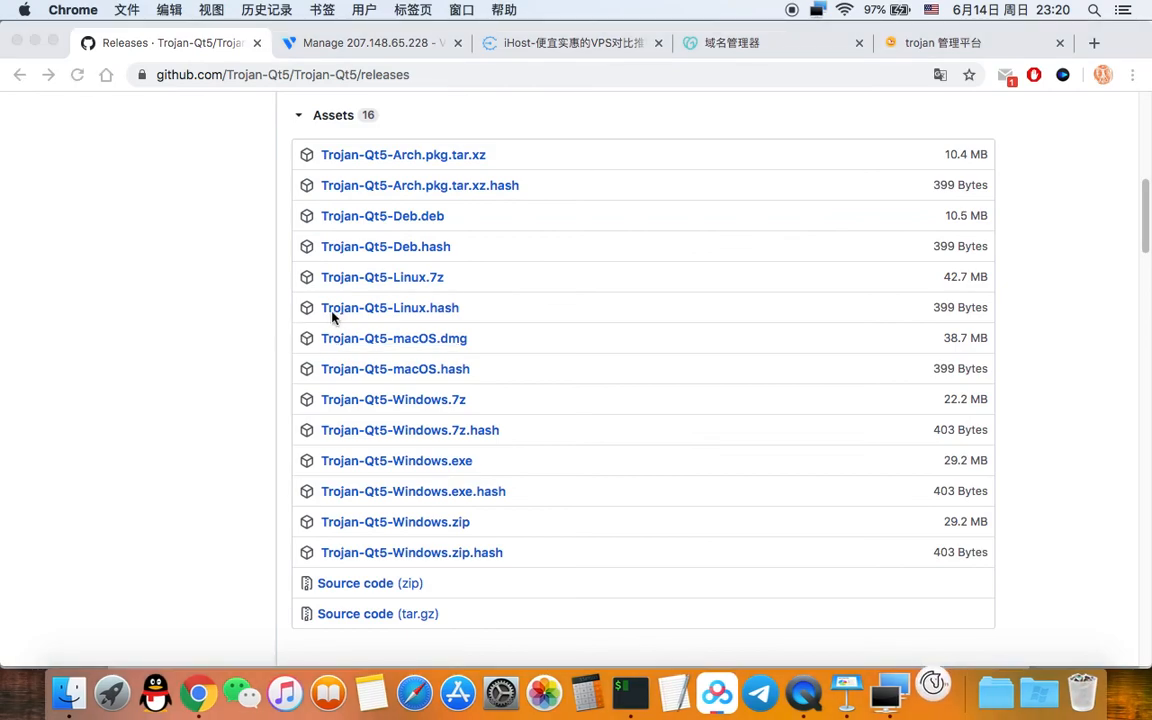
{"action": "left_click", "coordinate": [345, 122]}
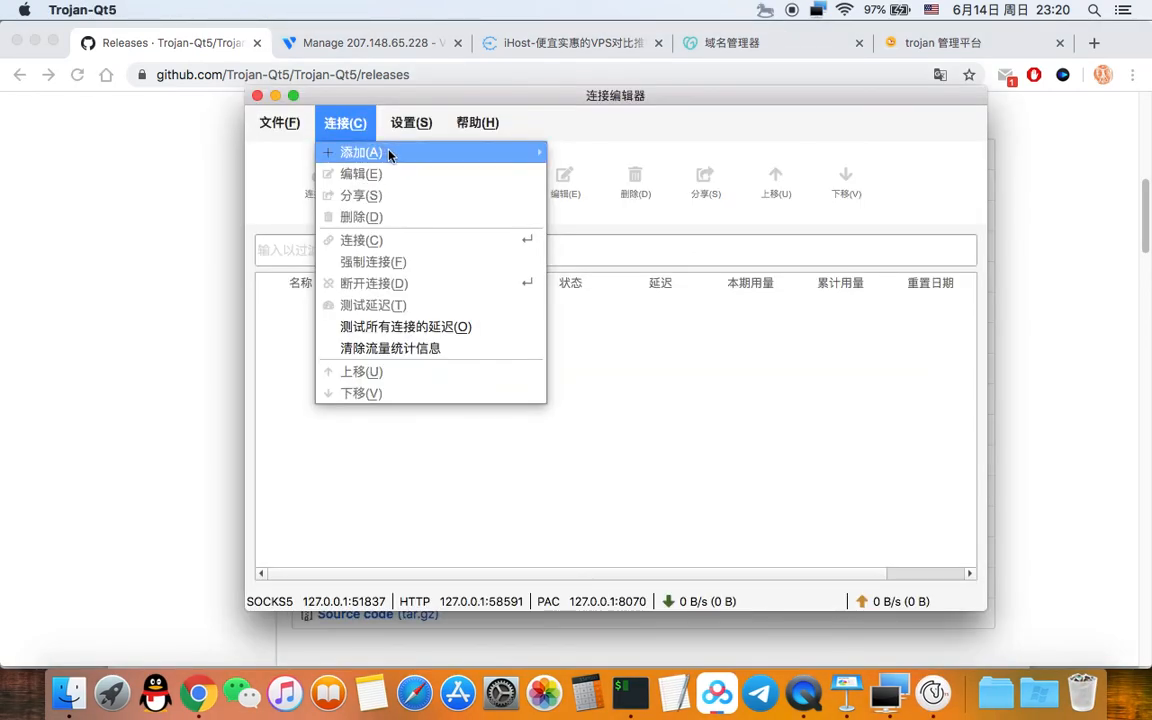
{"action": "mouse_move", "coordinate": [380, 152]}
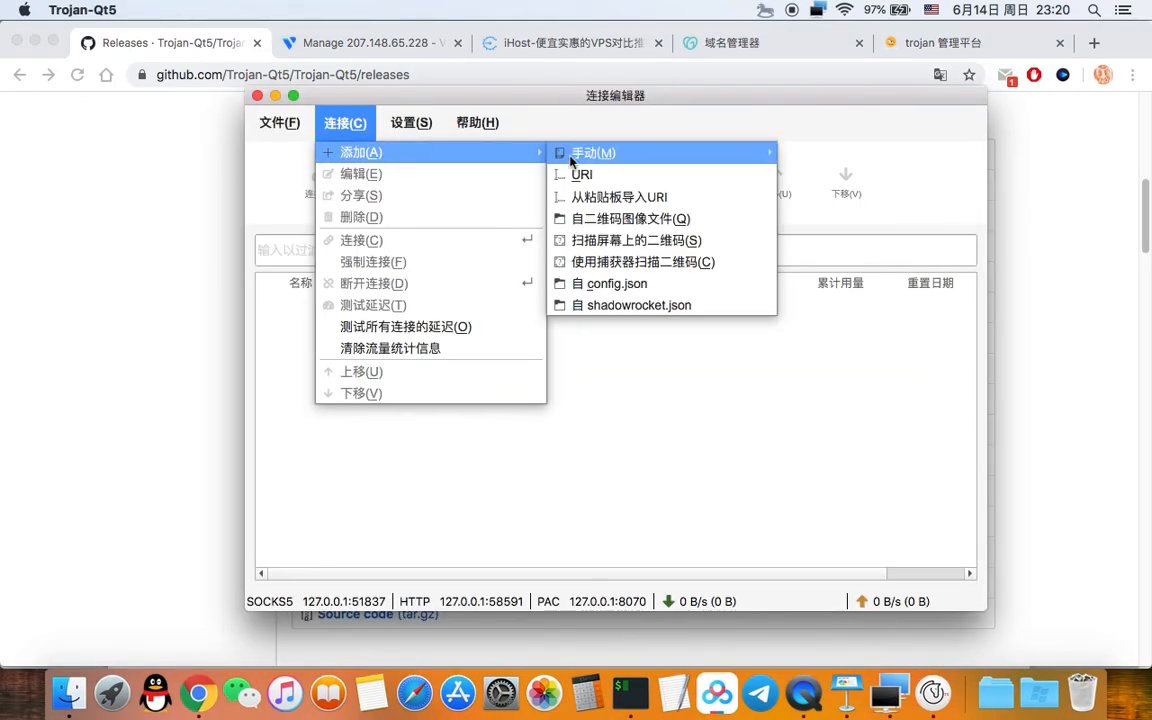
{"action": "left_click", "coordinate": [583, 175]}
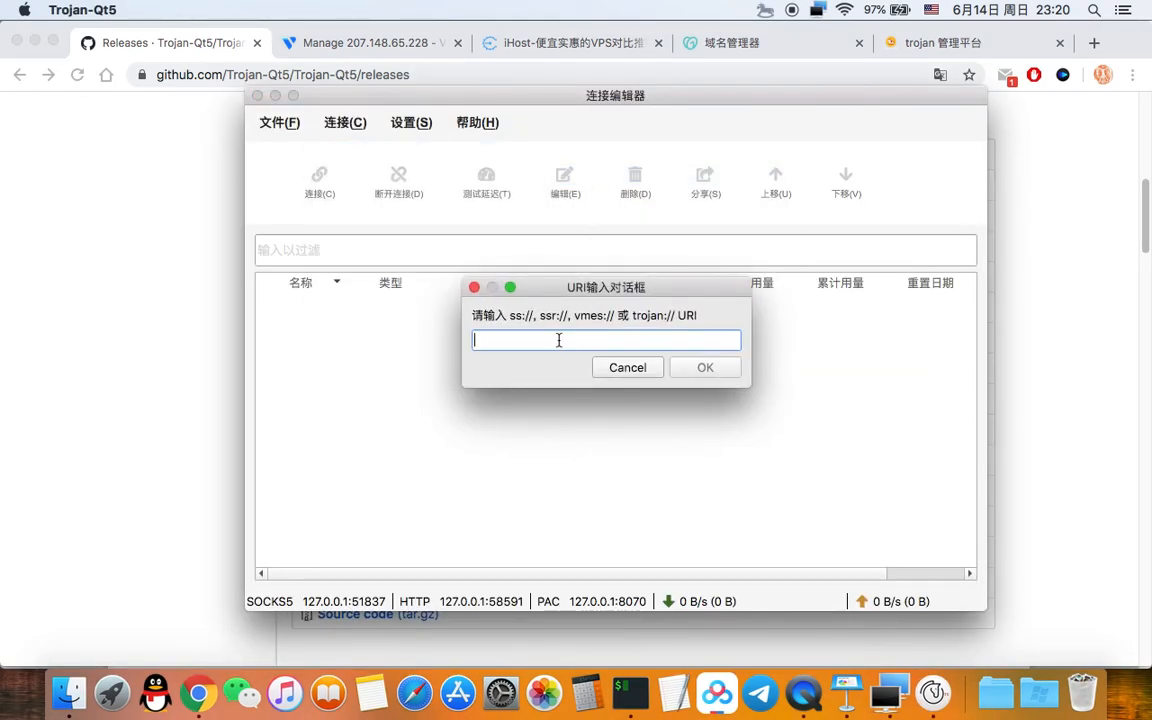
{"action": "type", "text": "source <(curl -sL https://git.io/trojan-install)"}
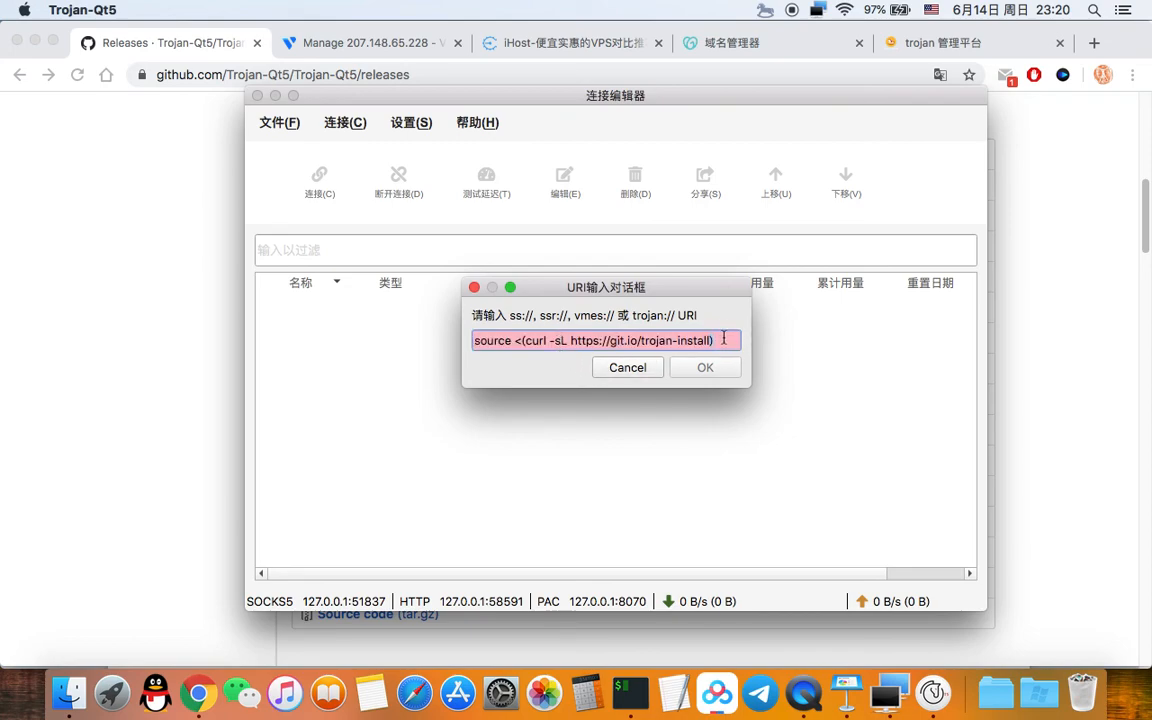
{"action": "key", "text": "BackSpace"}
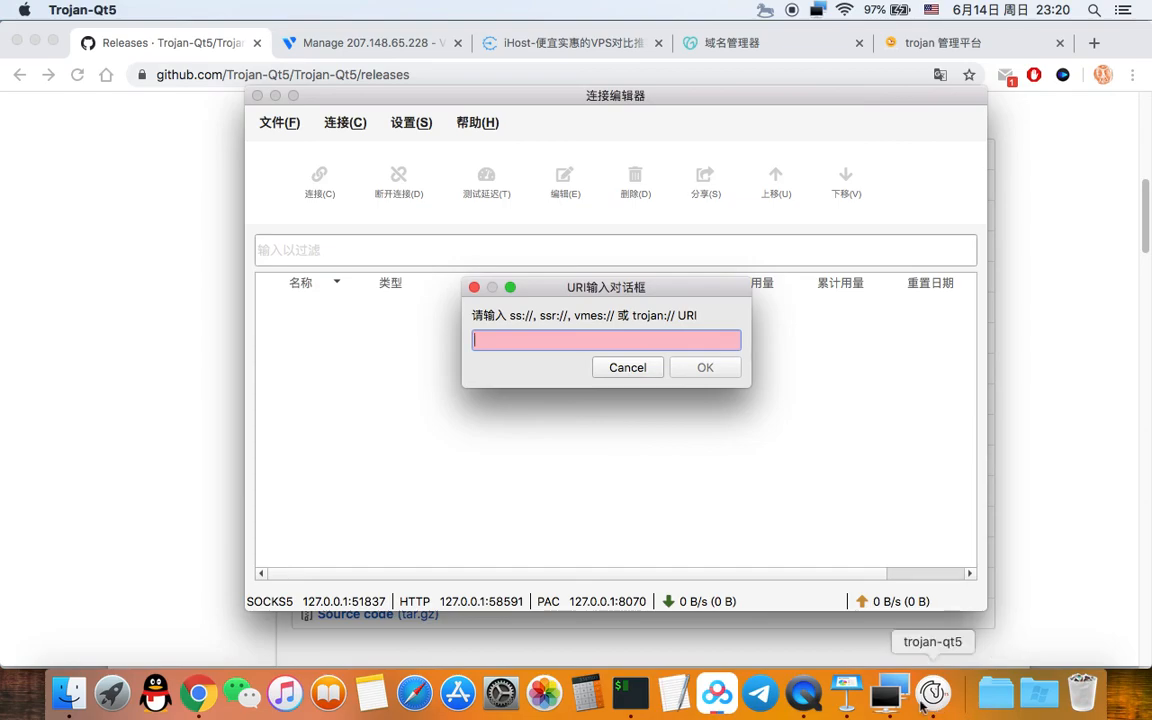
Step: Copy the user's trojan share link from the panel's 分享 and paste it into the URI dialog
{"action": "left_click", "coordinate": [44, 212]}
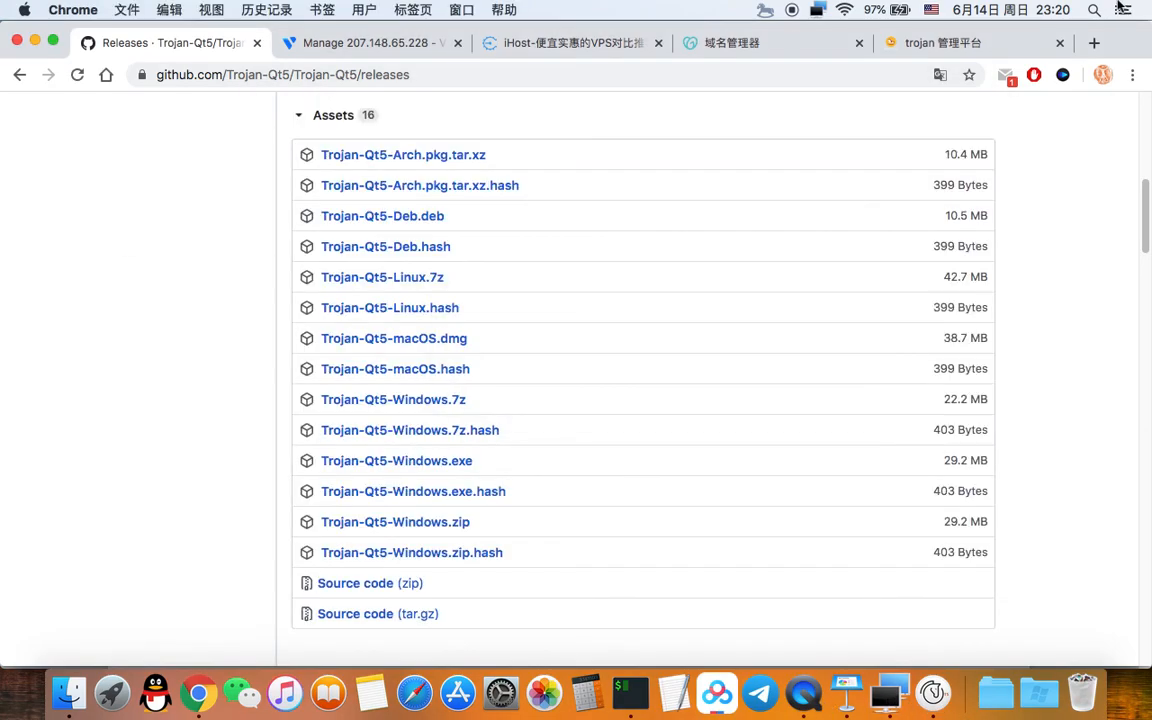
{"action": "left_click", "coordinate": [968, 42]}
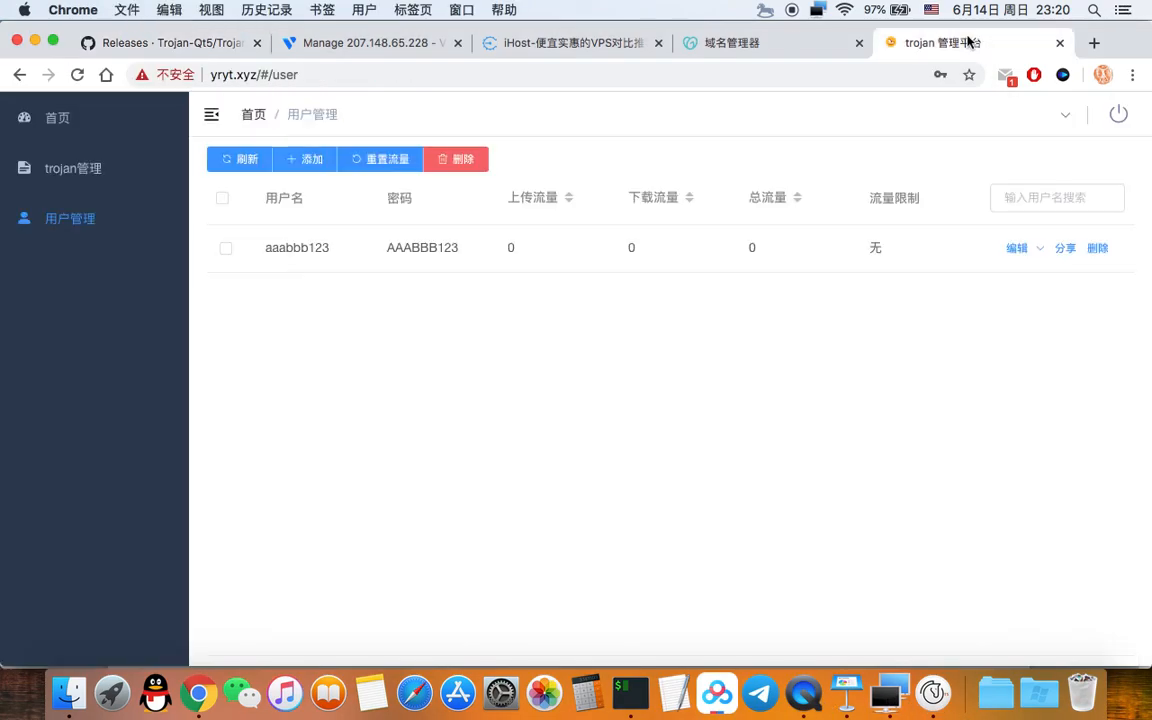
{"action": "left_click", "coordinate": [1065, 248]}
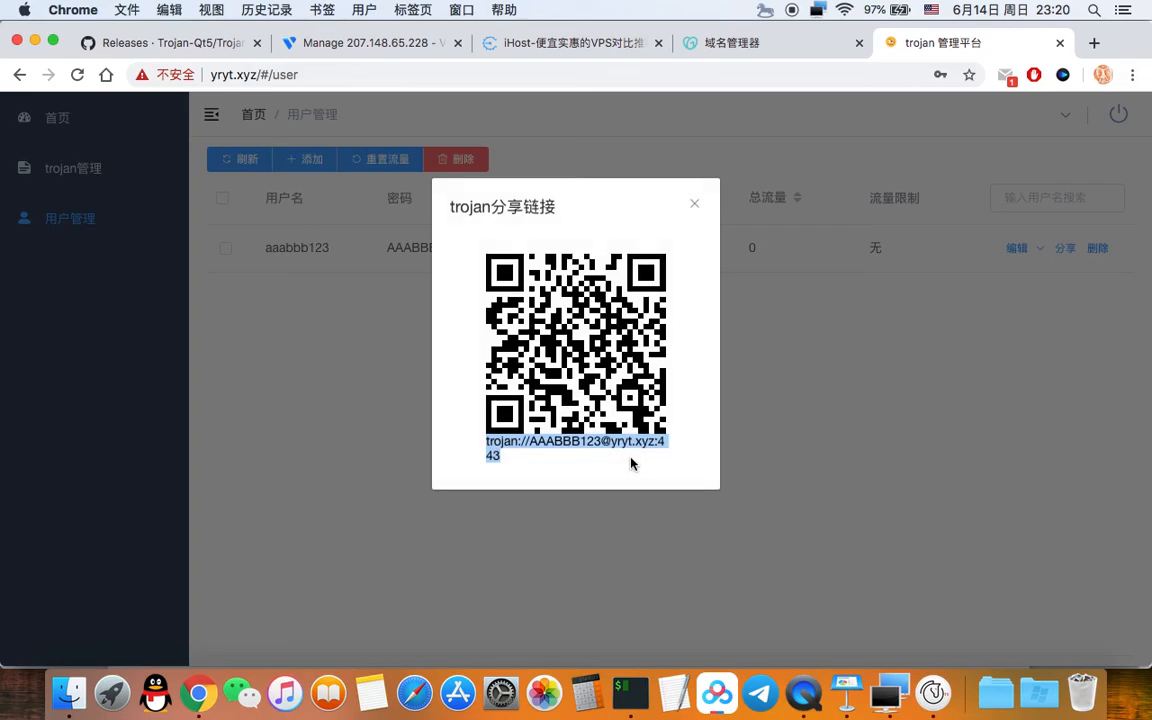
{"action": "right_click", "coordinate": [499, 447]}
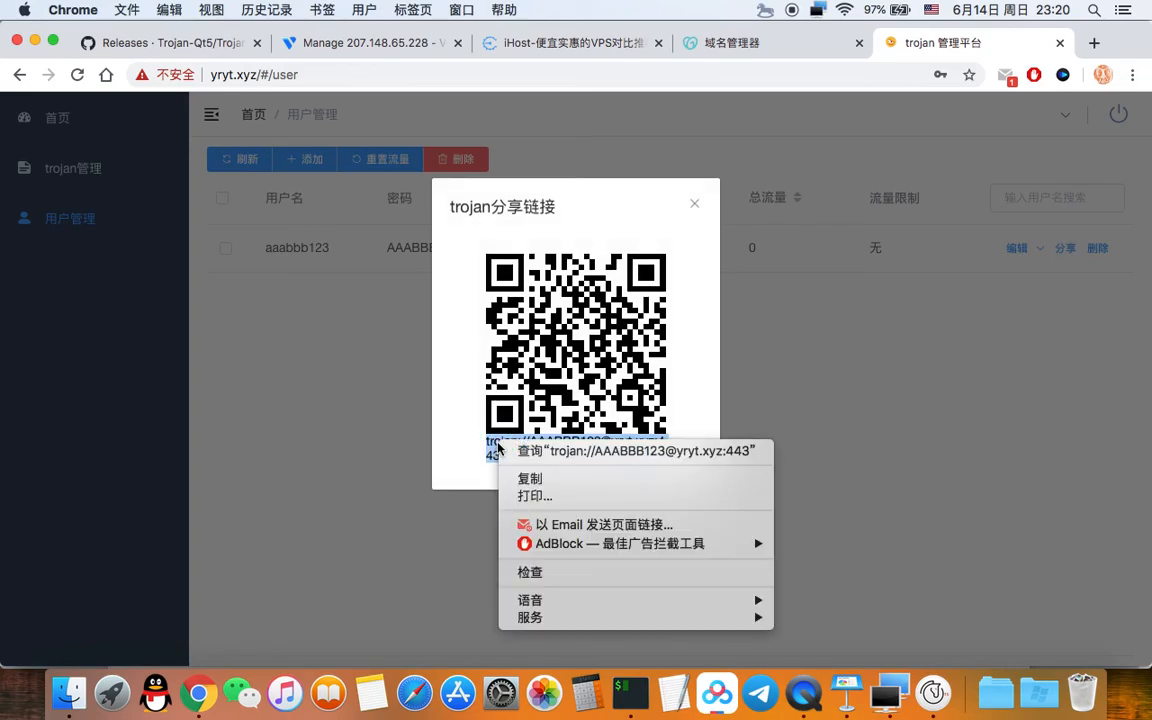
{"action": "left_click", "coordinate": [530, 478]}
{"action": "left_click", "coordinate": [943, 695]}
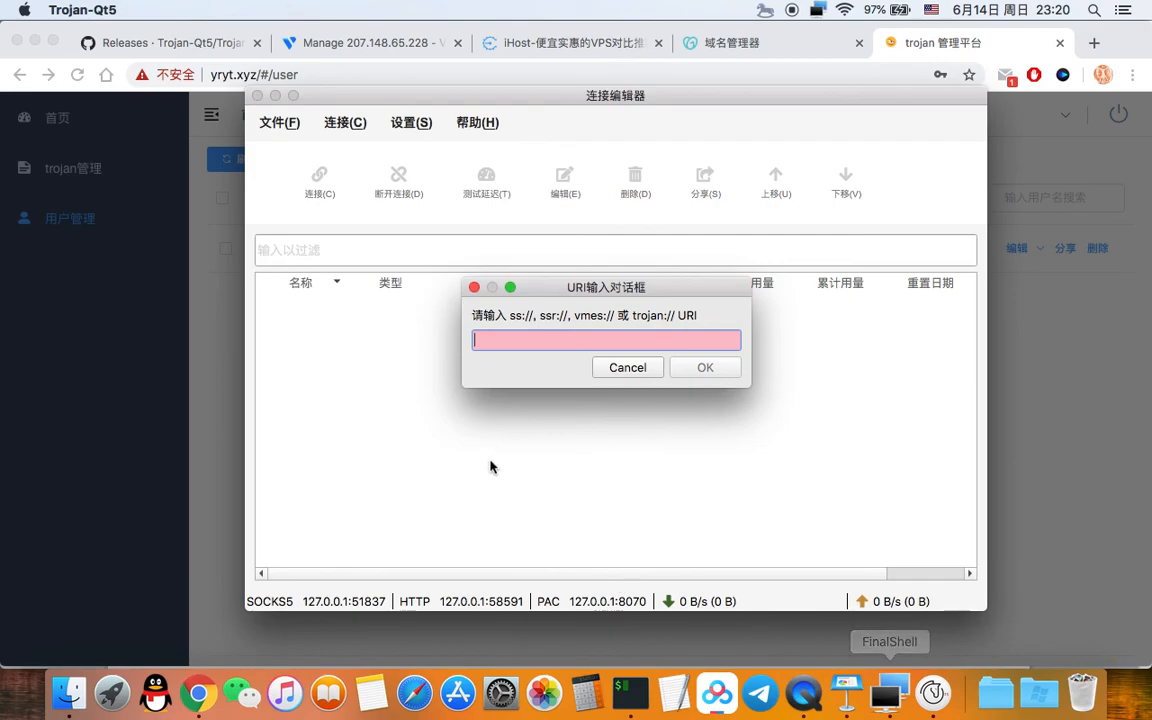
{"action": "key", "text": "super+v"}
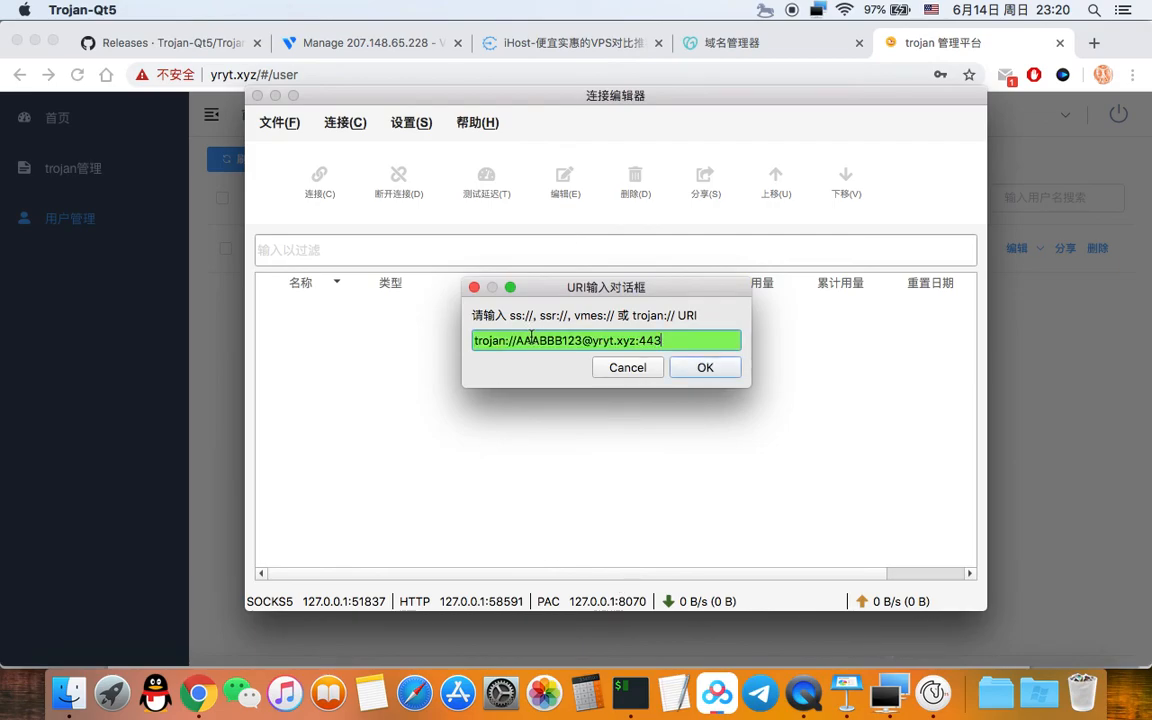
{"action": "left_click", "coordinate": [710, 368]}
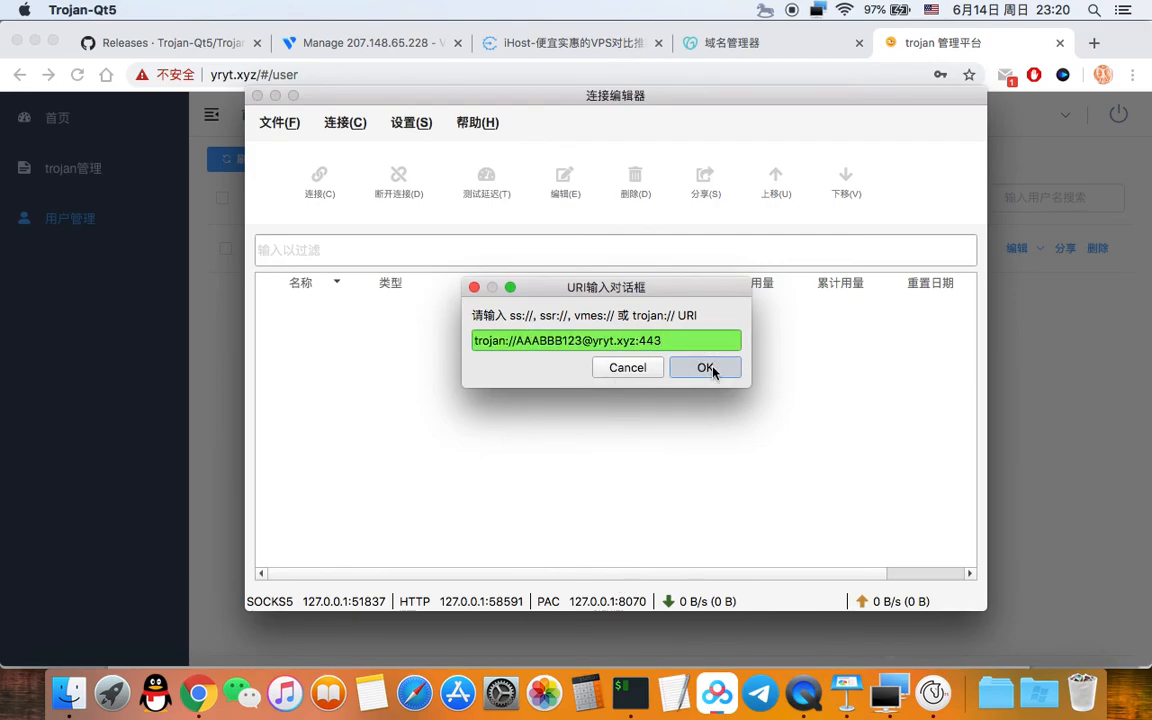
Step: Rename the imported yryt.xyz configuration to test and save it
{"action": "double_click", "coordinate": [677, 70]}
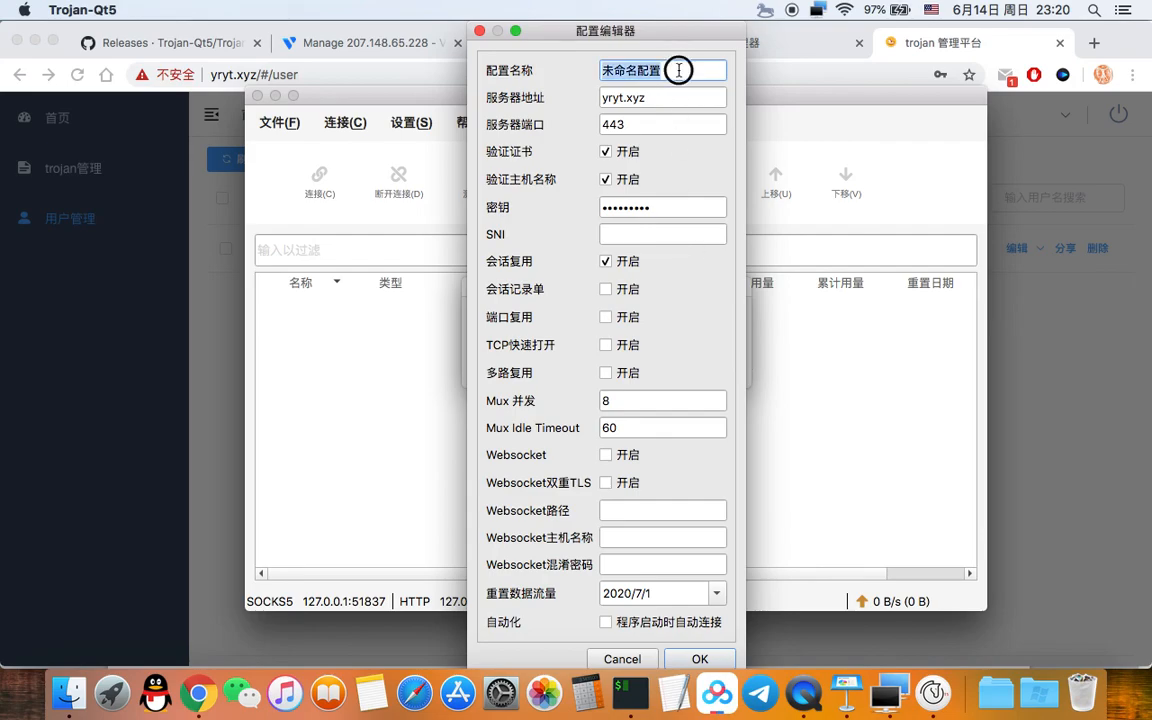
{"action": "key", "text": "BackSpace"}
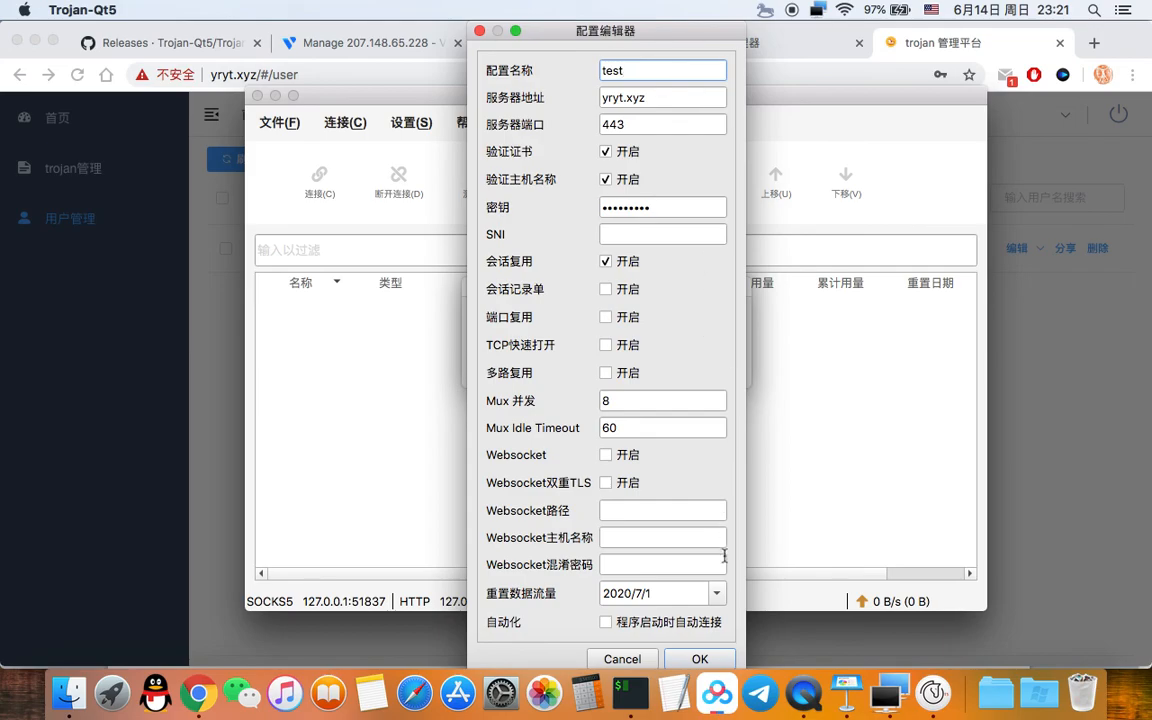
{"action": "left_click", "coordinate": [700, 659]}
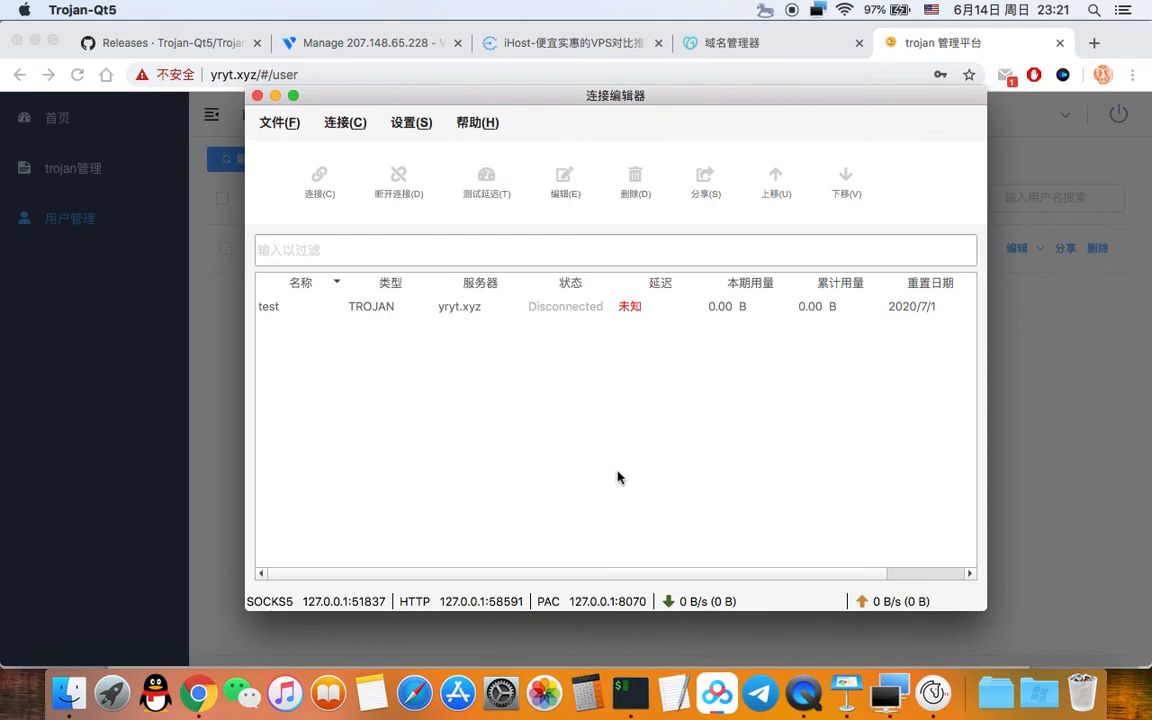
Step: Test the test server's latency (285 ms), connect to it, and open a blank Chrome tab
{"action": "left_click", "coordinate": [560, 309]}
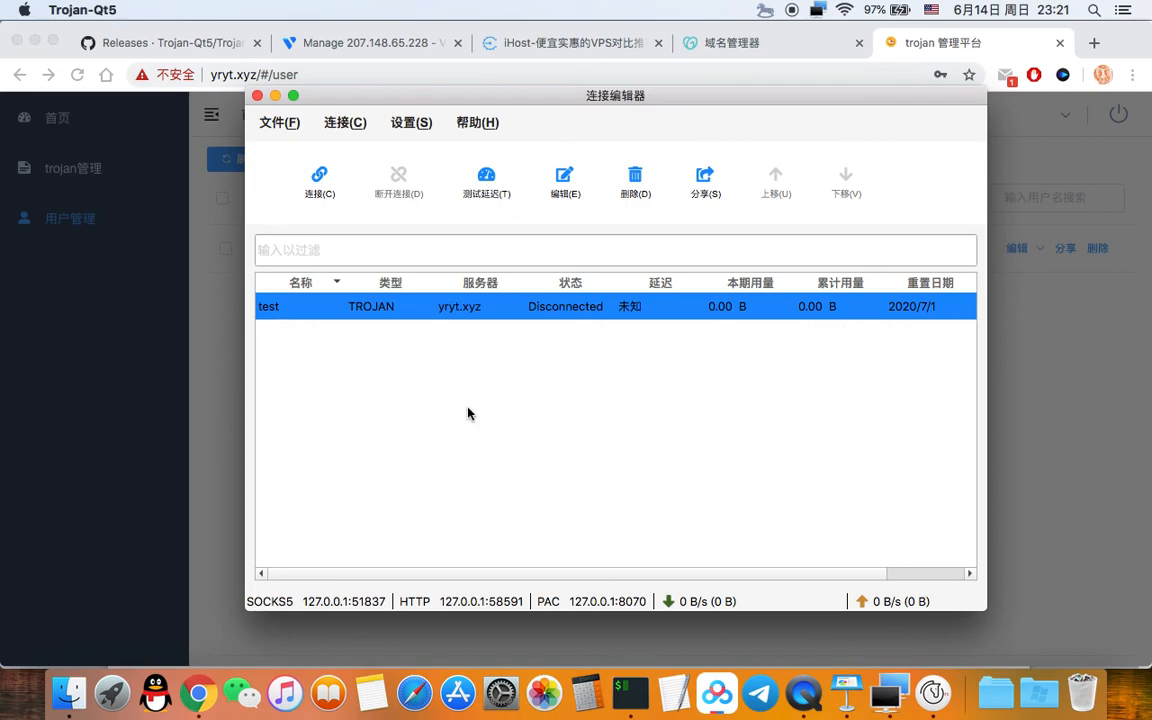
{"action": "left_click", "coordinate": [489, 178]}
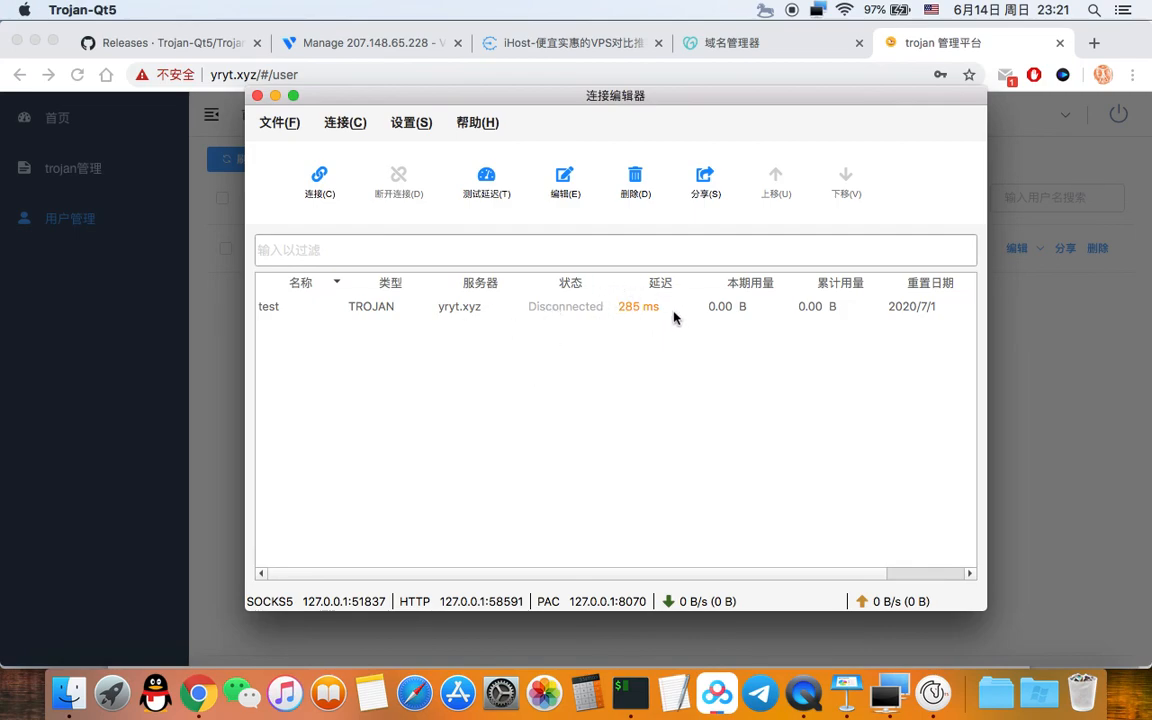
{"action": "left_click", "coordinate": [510, 306]}
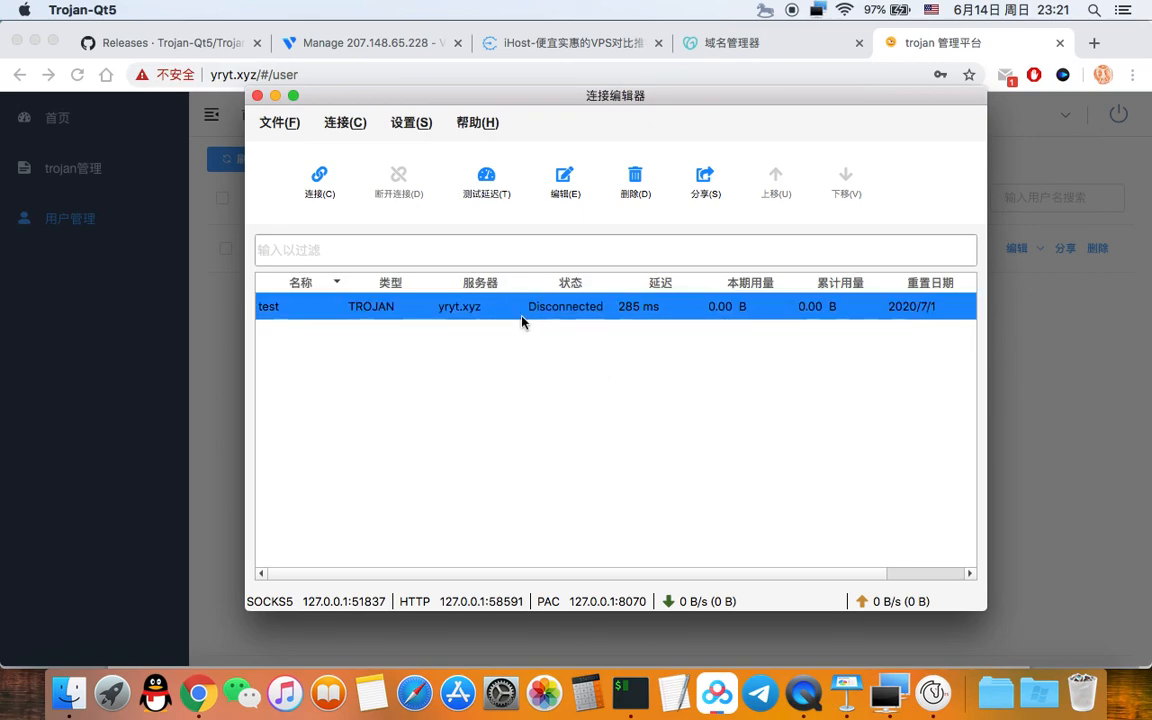
{"action": "left_click", "coordinate": [317, 188]}
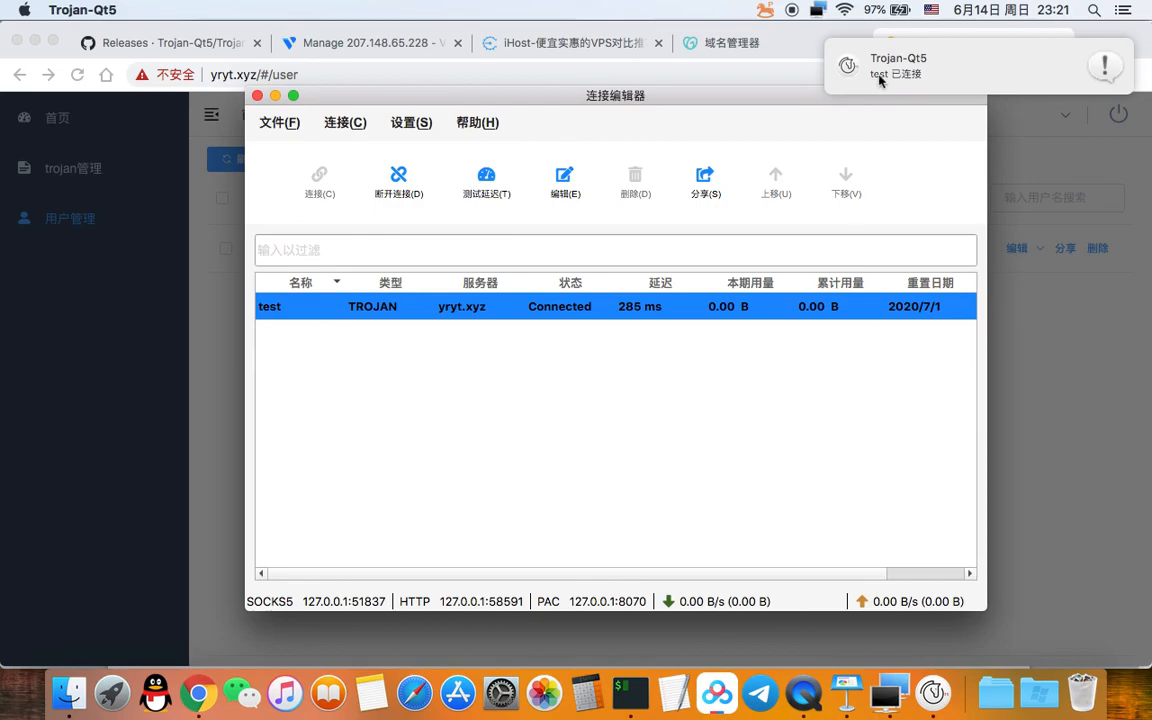
{"action": "left_click", "coordinate": [1091, 46]}
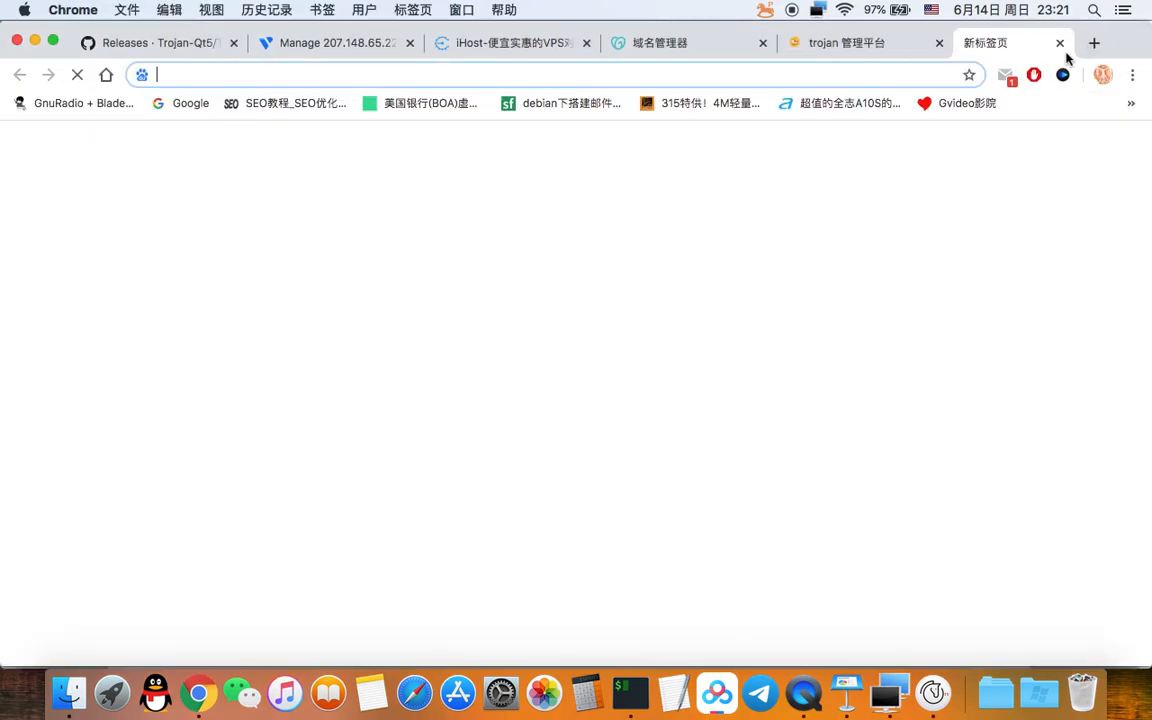
Step: Load the Google homepage through the proxy, checking Trojan-Qt5's connection status
{"action": "left_click", "coordinate": [182, 104]}
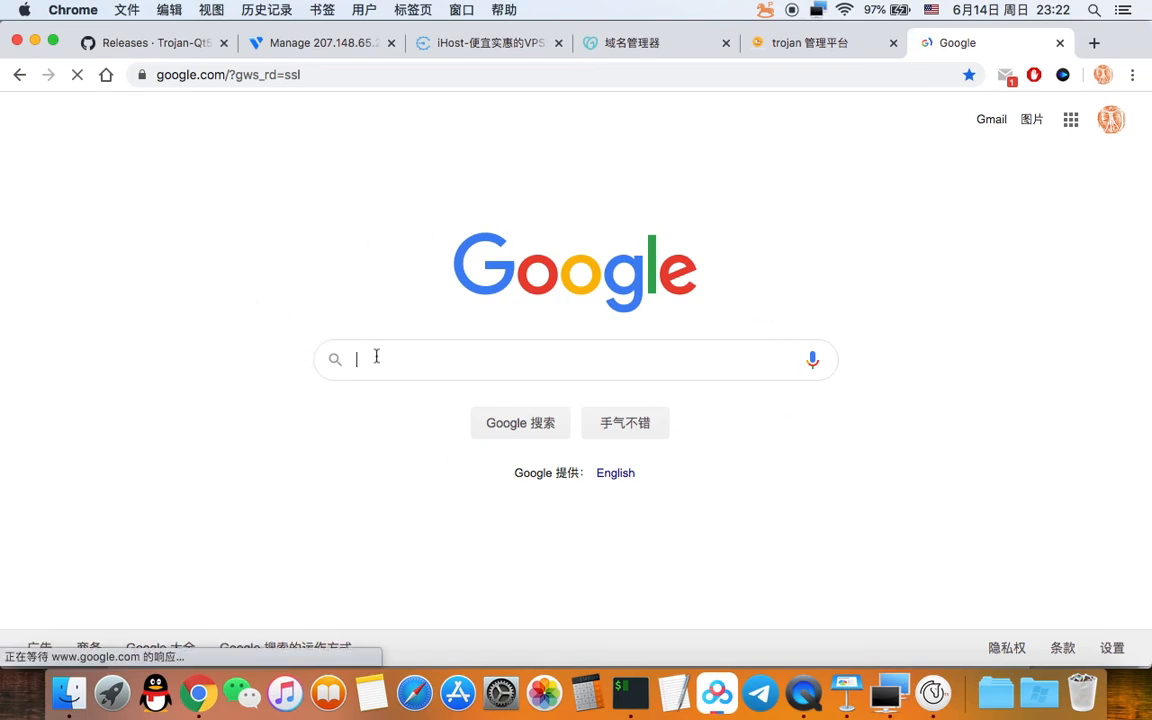
{"action": "left_click", "coordinate": [932, 693]}
{"action": "left_click", "coordinate": [94, 458]}
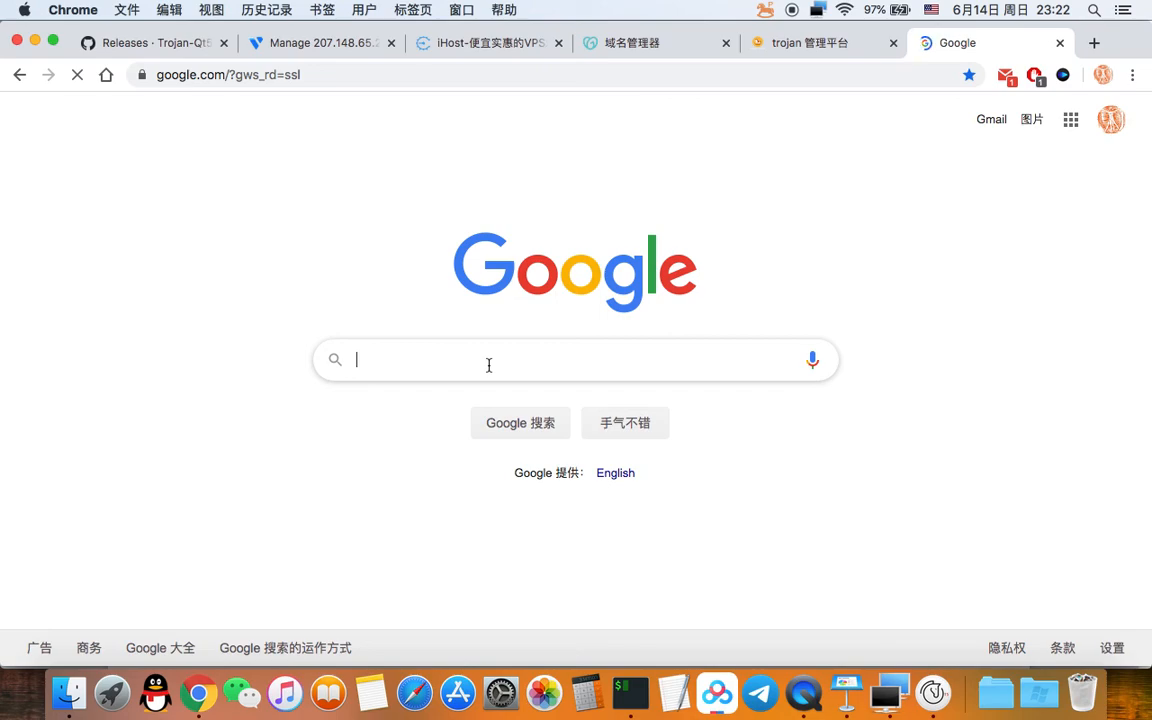
Step: Search Google for BBR魔改版 using pinyin input
{"action": "type", "text": "BBRmog"}
{"action": "key", "text": "BackSpace"}
{"action": "key", "text": "BackSpace"}
{"action": "key", "text": "BackSpace"}
{"action": "key", "text": "ctrl+space"}
{"action": "type", "text": "mogaiban"}
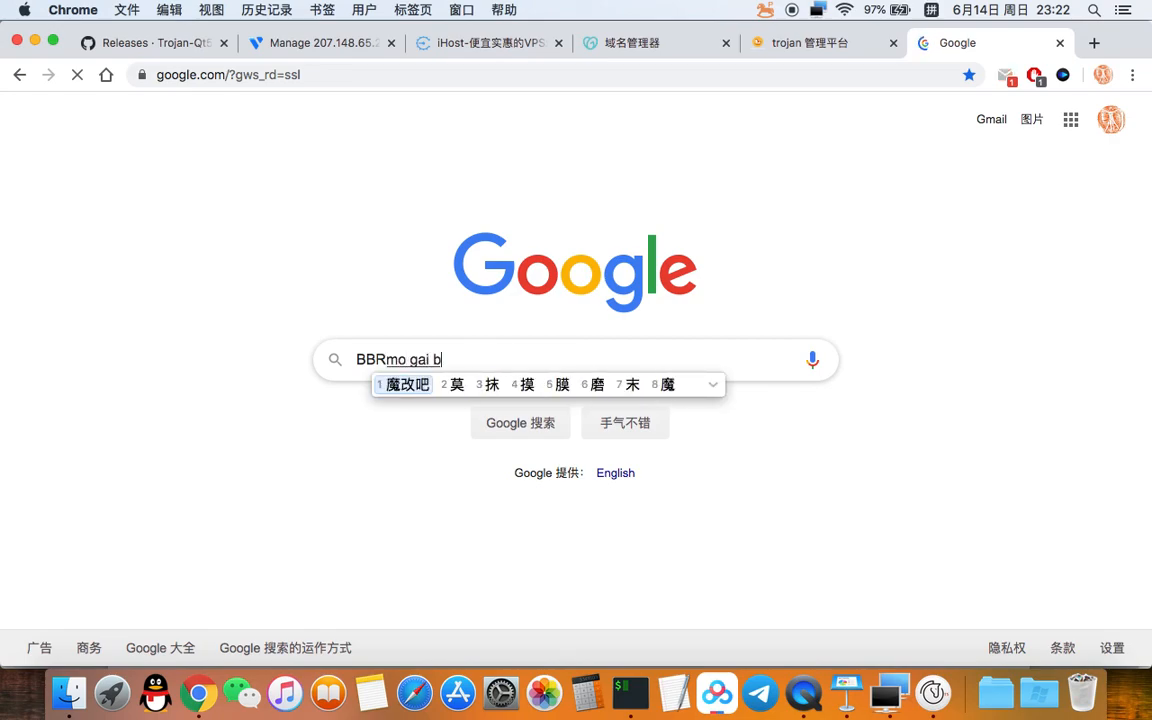
{"action": "key", "text": "space"}
{"action": "key", "text": "BackSpace"}
{"action": "key", "text": "BackSpace"}
{"action": "key", "text": "BackSpace"}
{"action": "type", "text": "，"}
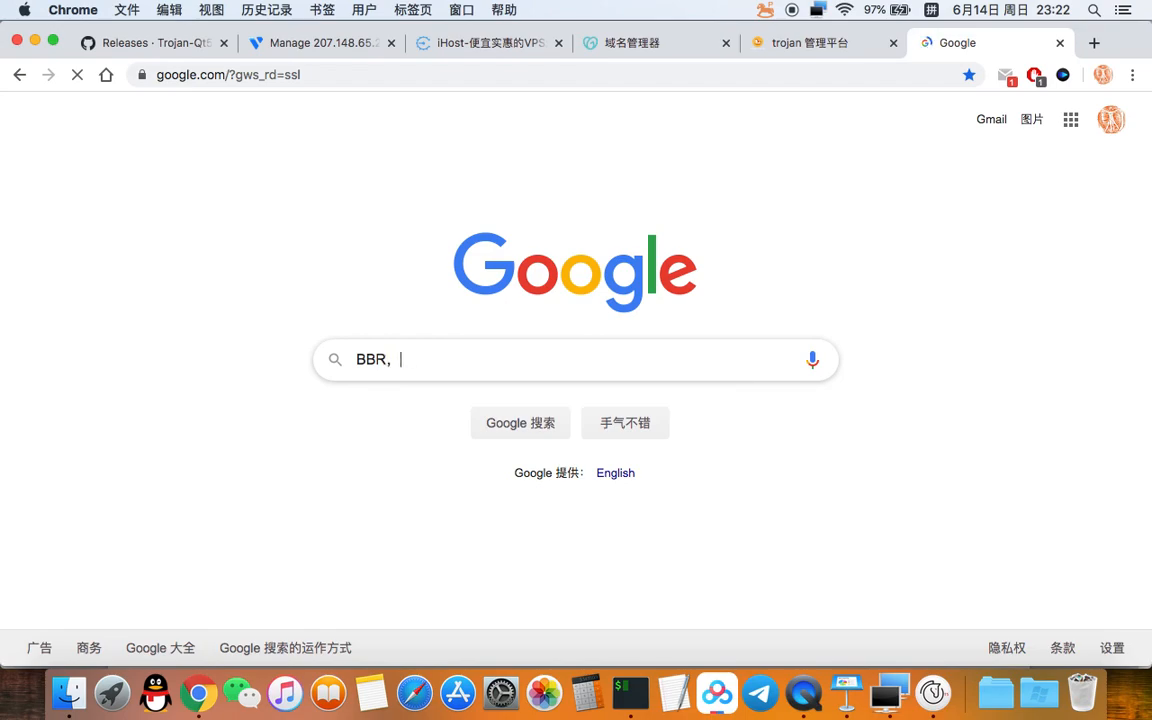
{"action": "type", "text": "mogai"}
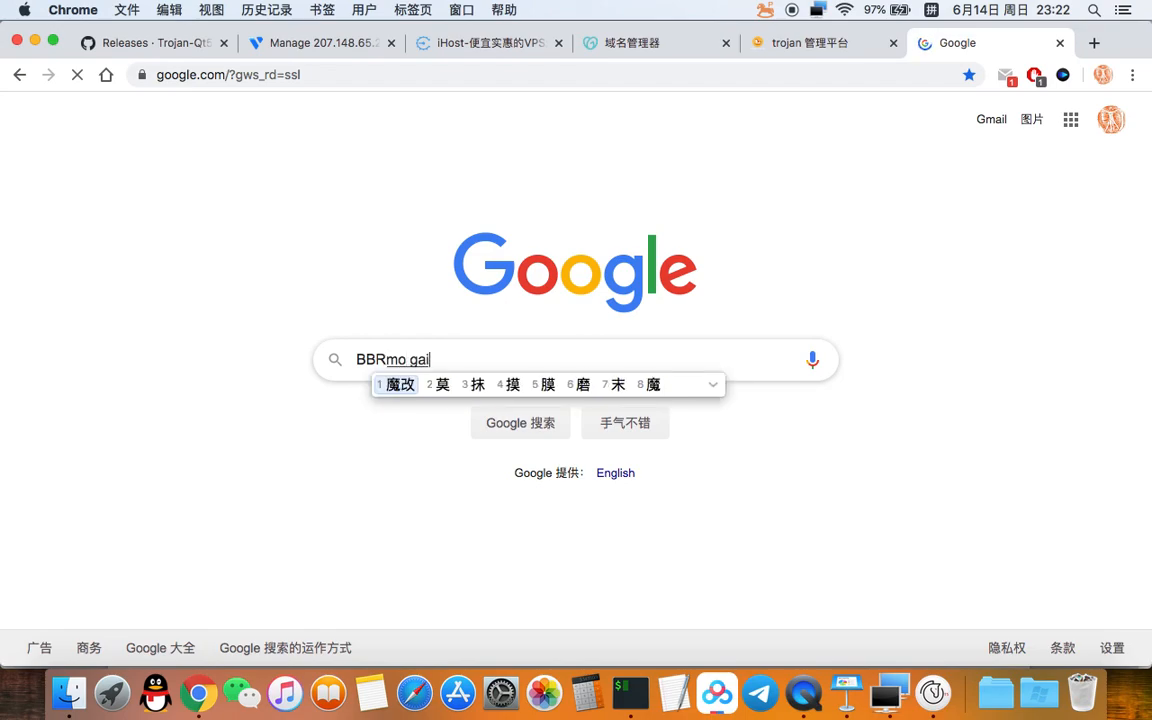
{"action": "key", "text": "space"}
{"action": "type", "text": "banben"}
{"action": "key", "text": "space"}
{"action": "key", "text": "BackSpace"}
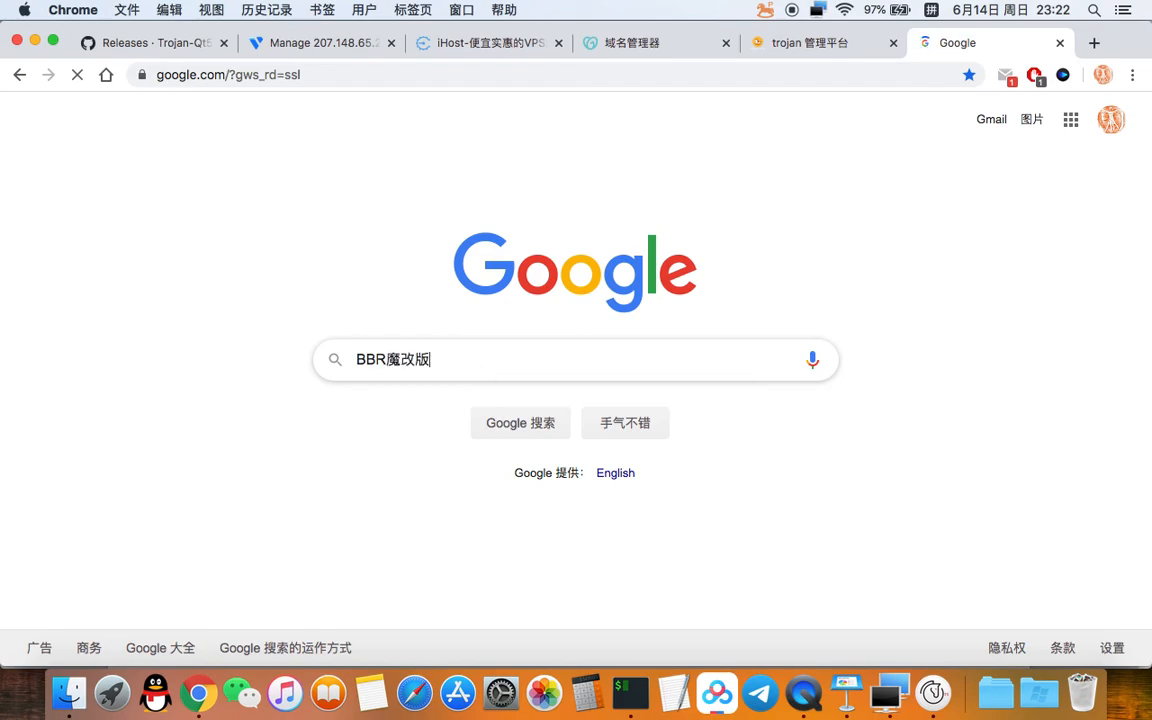
{"action": "left_click", "coordinate": [507, 430]}
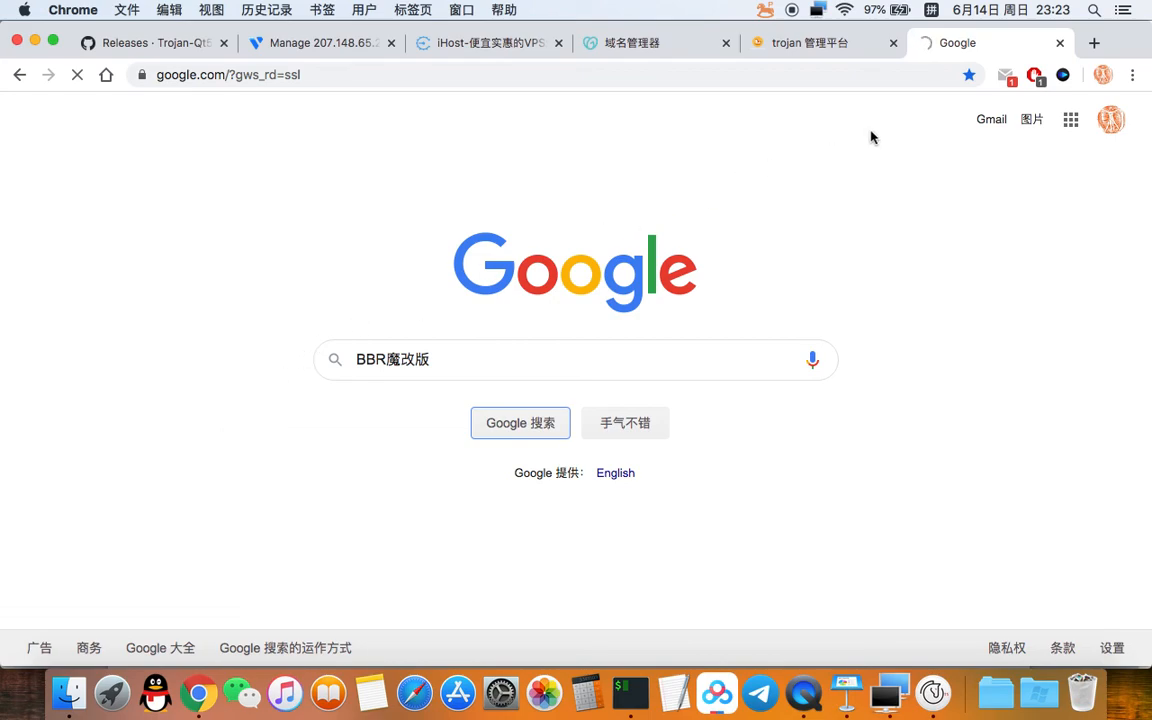
Step: Open Google in another tab, then check the Trojan-Qt5 connection list's traffic usage
{"action": "left_click", "coordinate": [1094, 44]}
{"action": "left_click", "coordinate": [175, 103]}
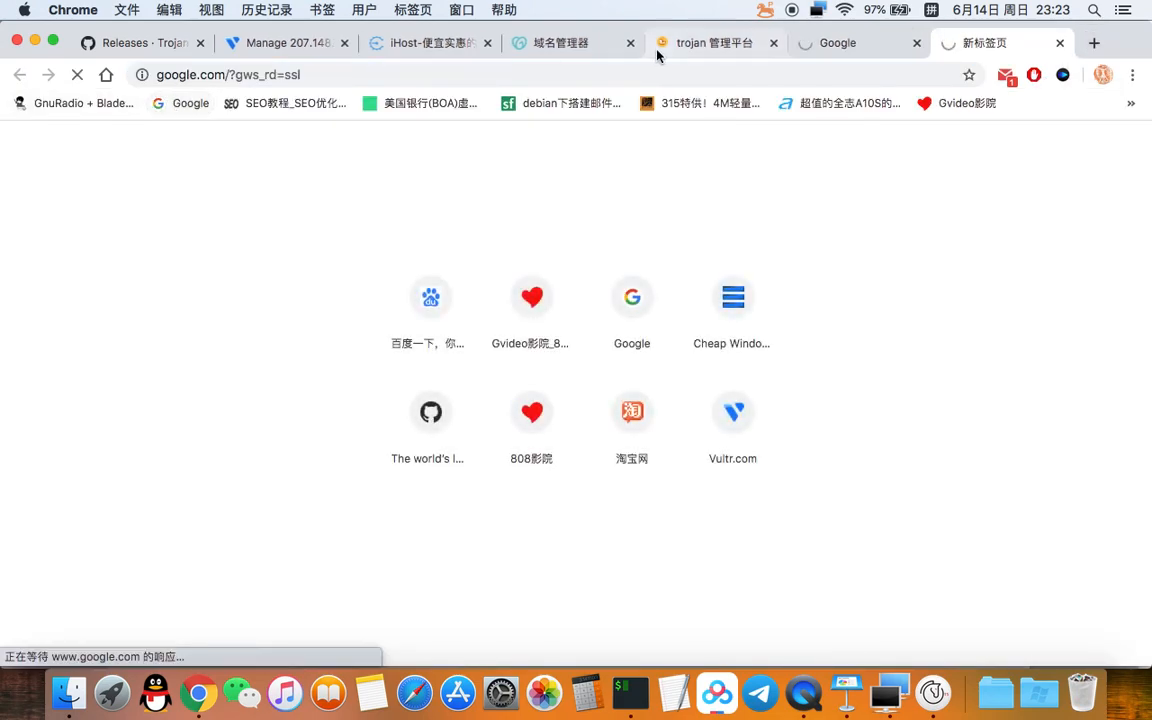
{"action": "left_click", "coordinate": [840, 43]}
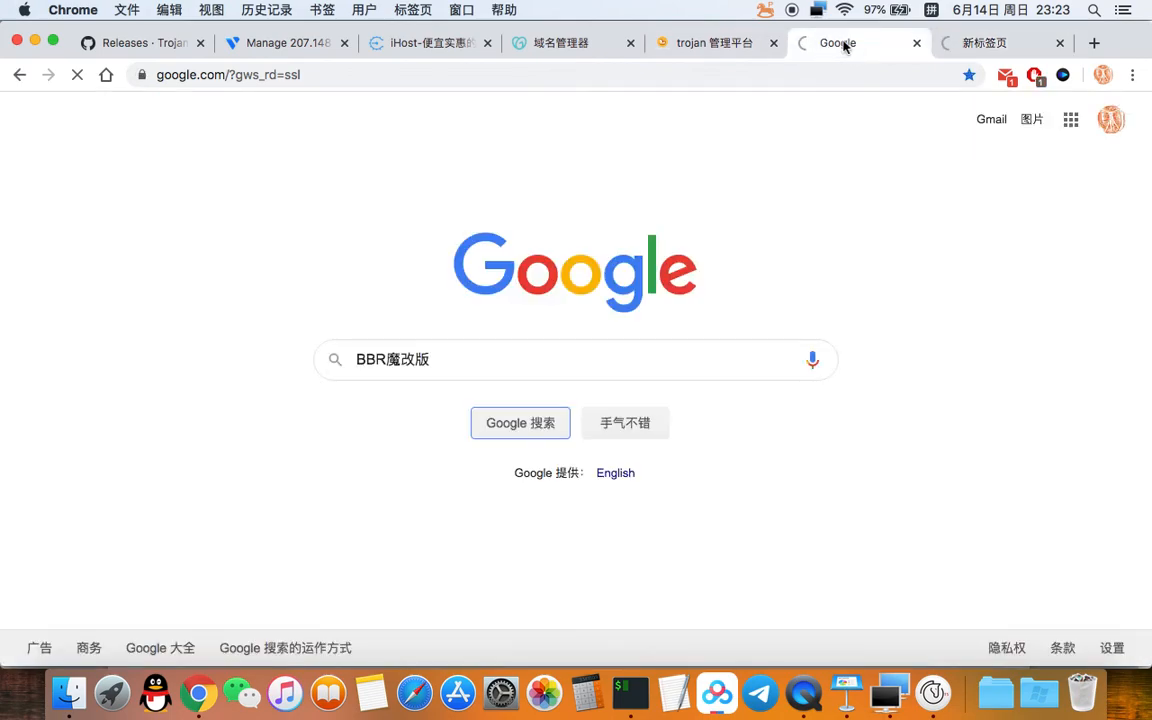
{"action": "left_click", "coordinate": [933, 693]}
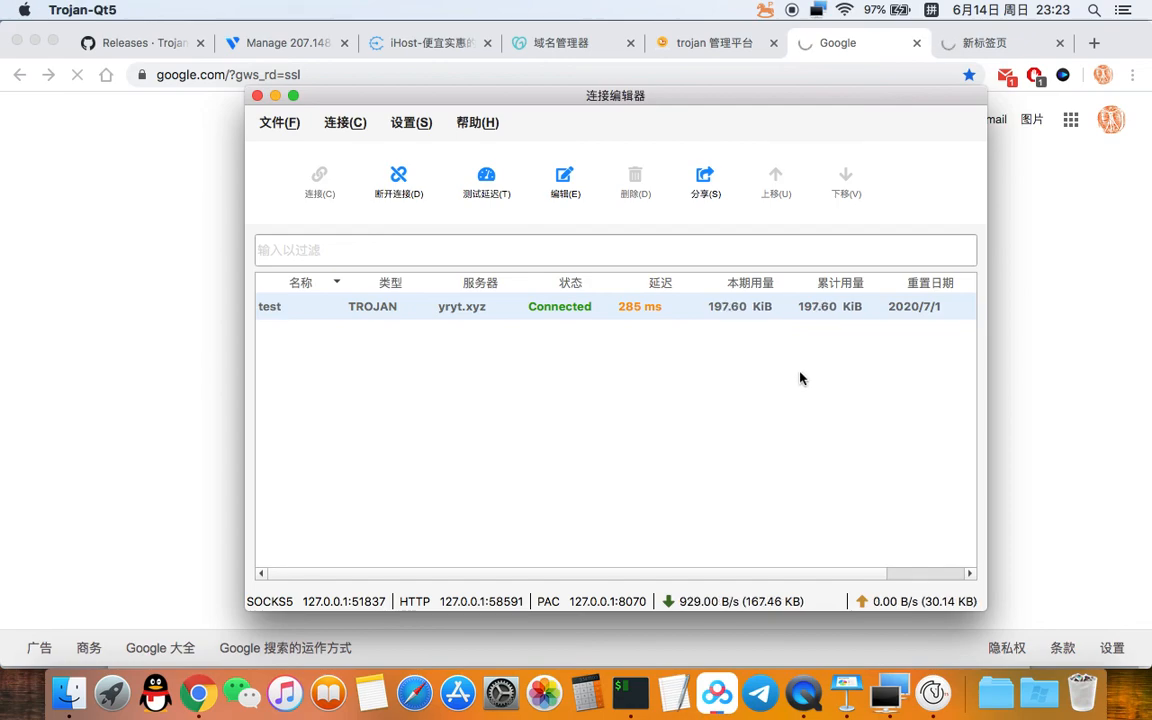
{"action": "left_click_drag", "start_coordinate": [632, 102], "coordinate": [614, 97]}
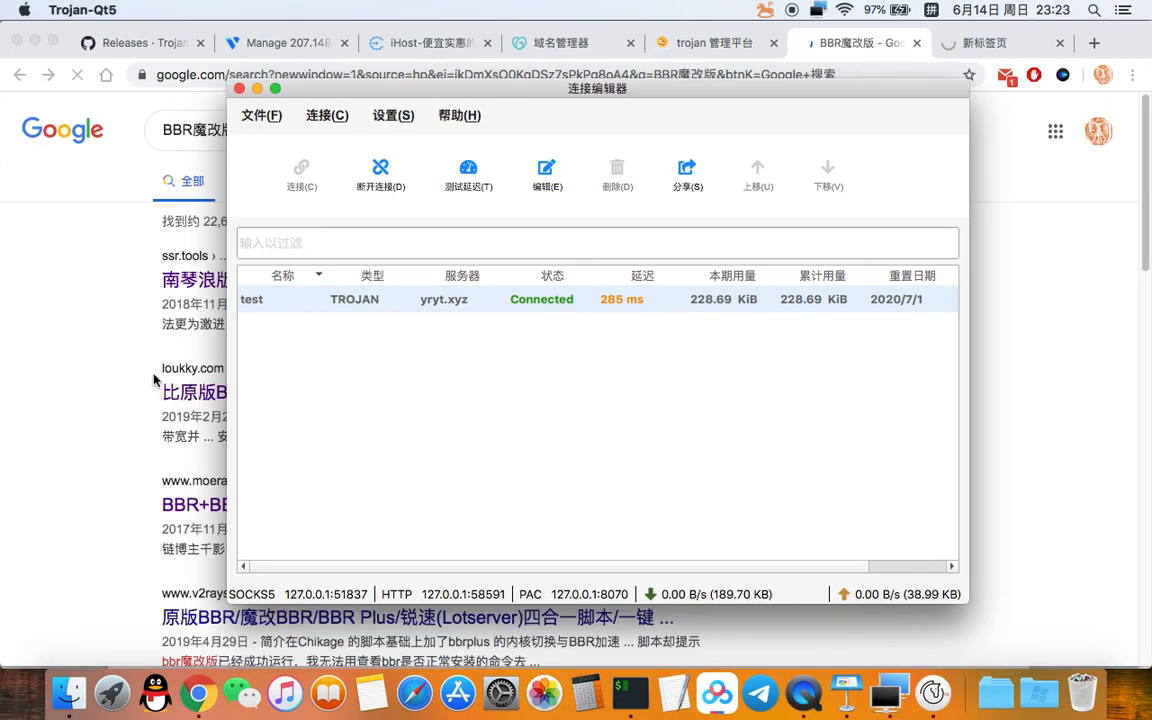
Step: Return to the Google results and open the loukky.com BBR PLUS article
{"action": "left_click", "coordinate": [81, 381]}
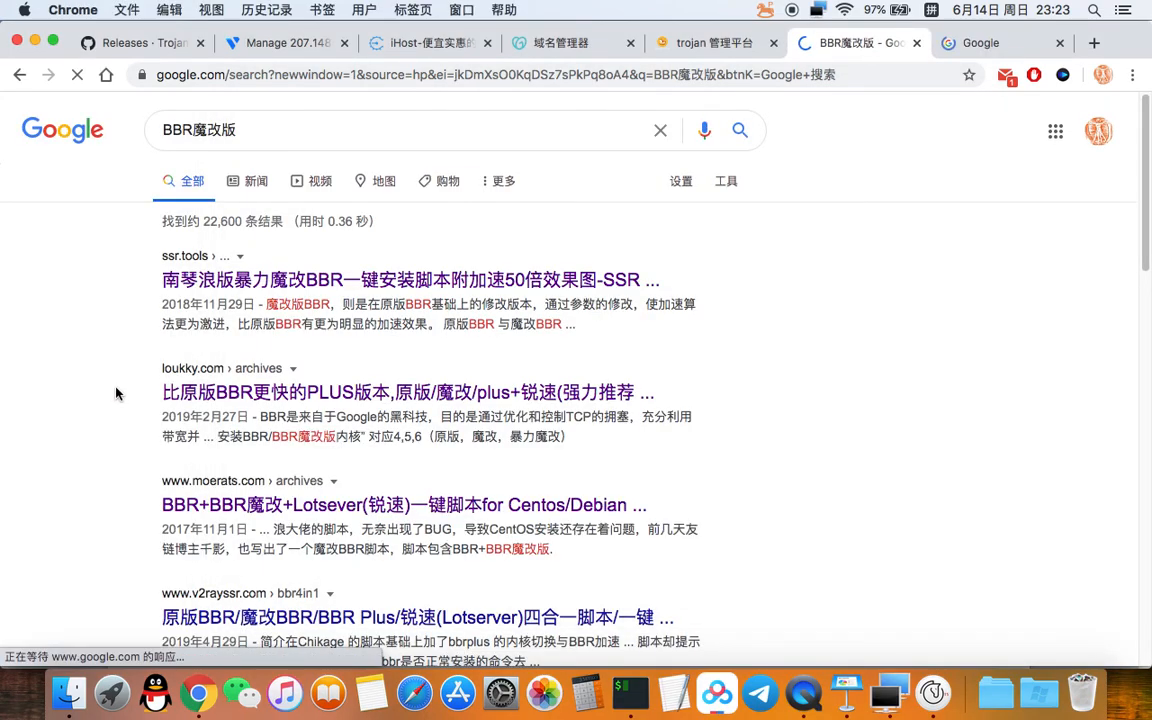
{"action": "scroll", "coordinate": [772, 411], "scroll_direction": "down", "scroll_amount": 1}
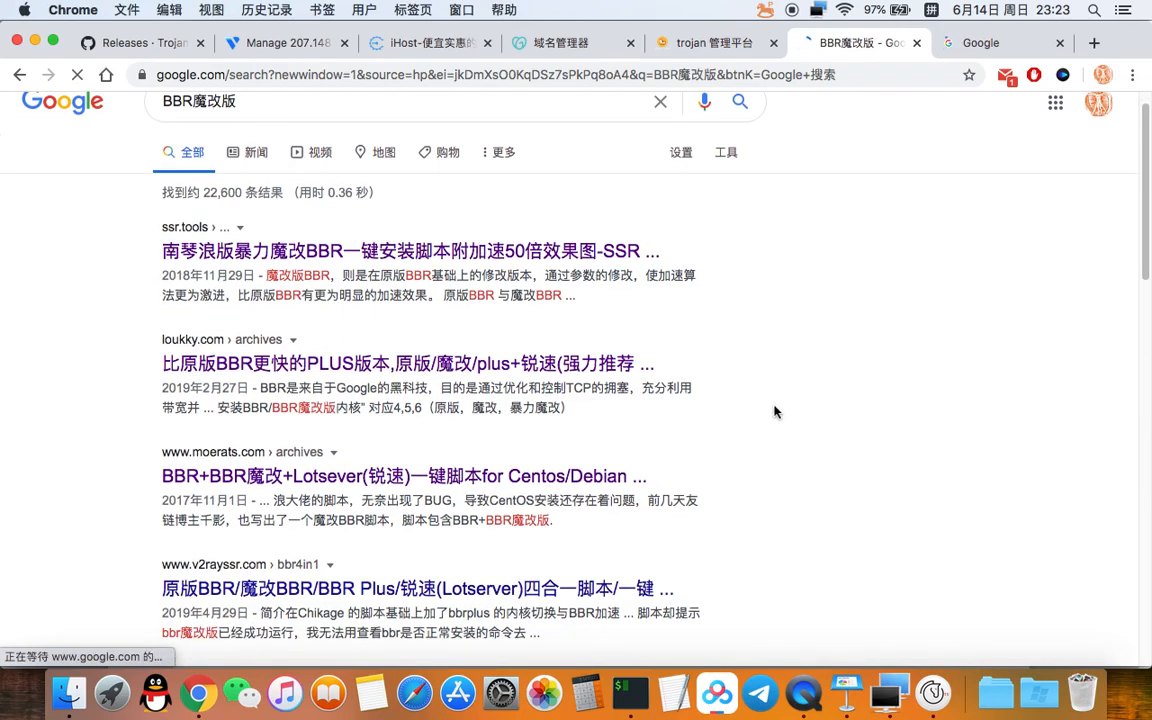
{"action": "scroll", "coordinate": [774, 411], "scroll_direction": "down", "scroll_amount": 1}
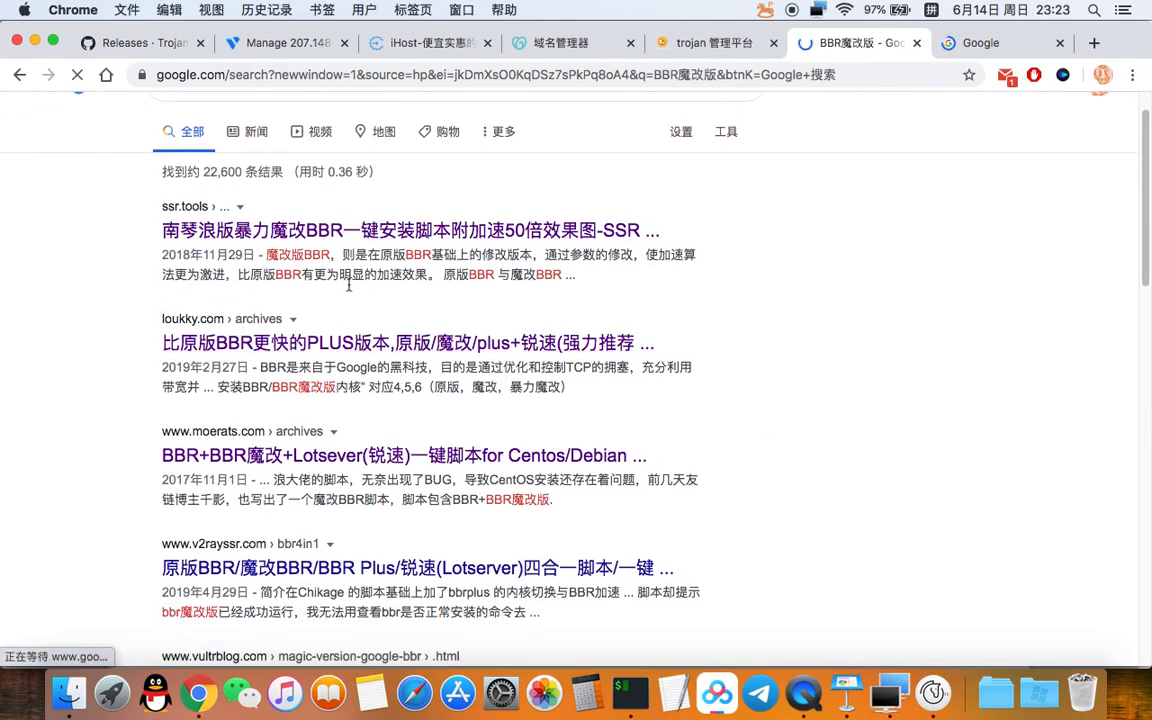
{"action": "scroll", "coordinate": [793, 183], "scroll_direction": "up", "scroll_amount": 2}
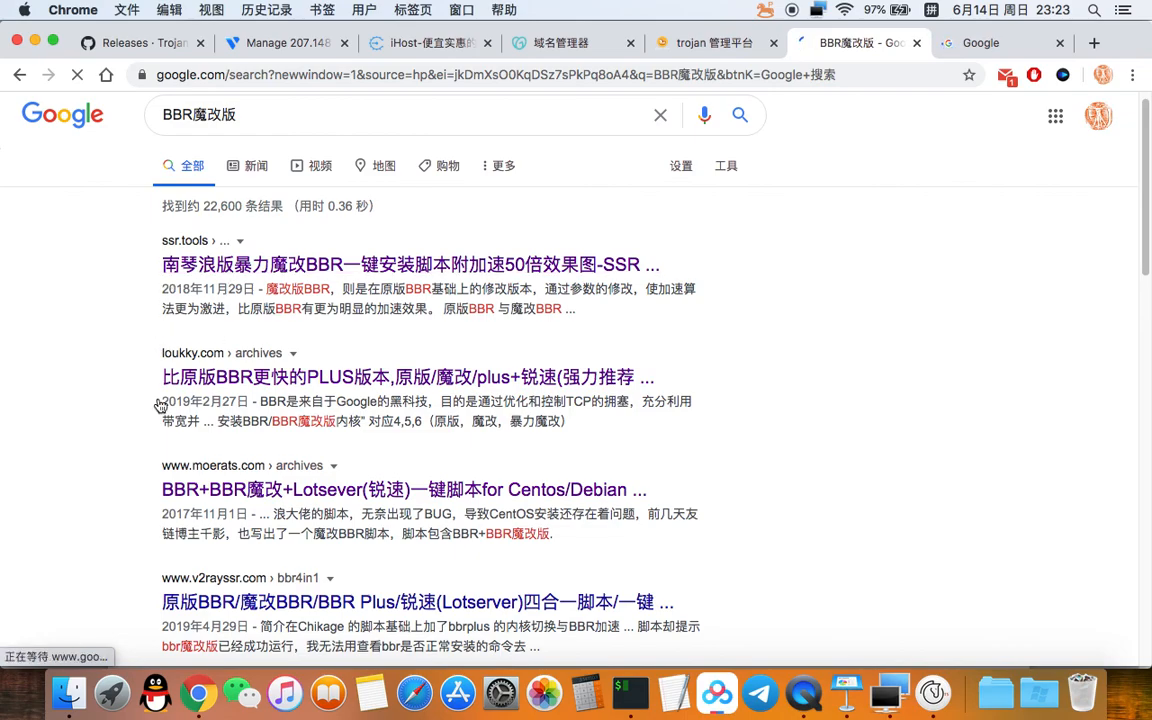
{"action": "scroll", "coordinate": [270, 413], "scroll_direction": "down", "scroll_amount": 1}
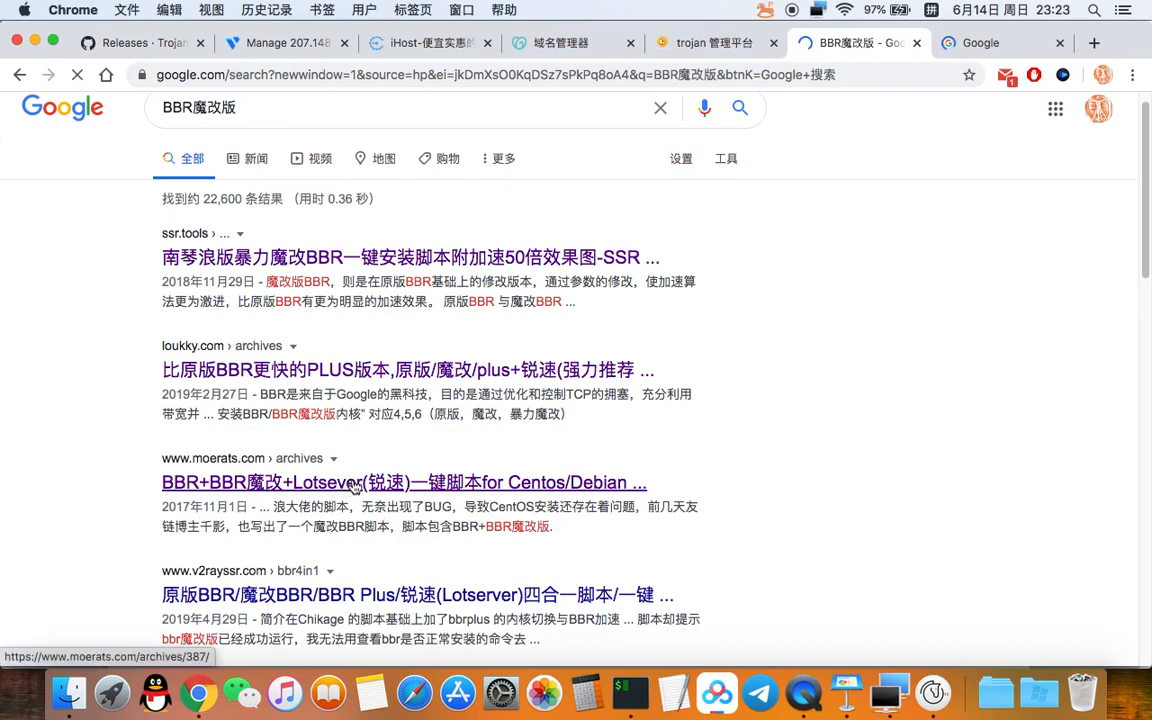
{"action": "left_click", "coordinate": [355, 368]}
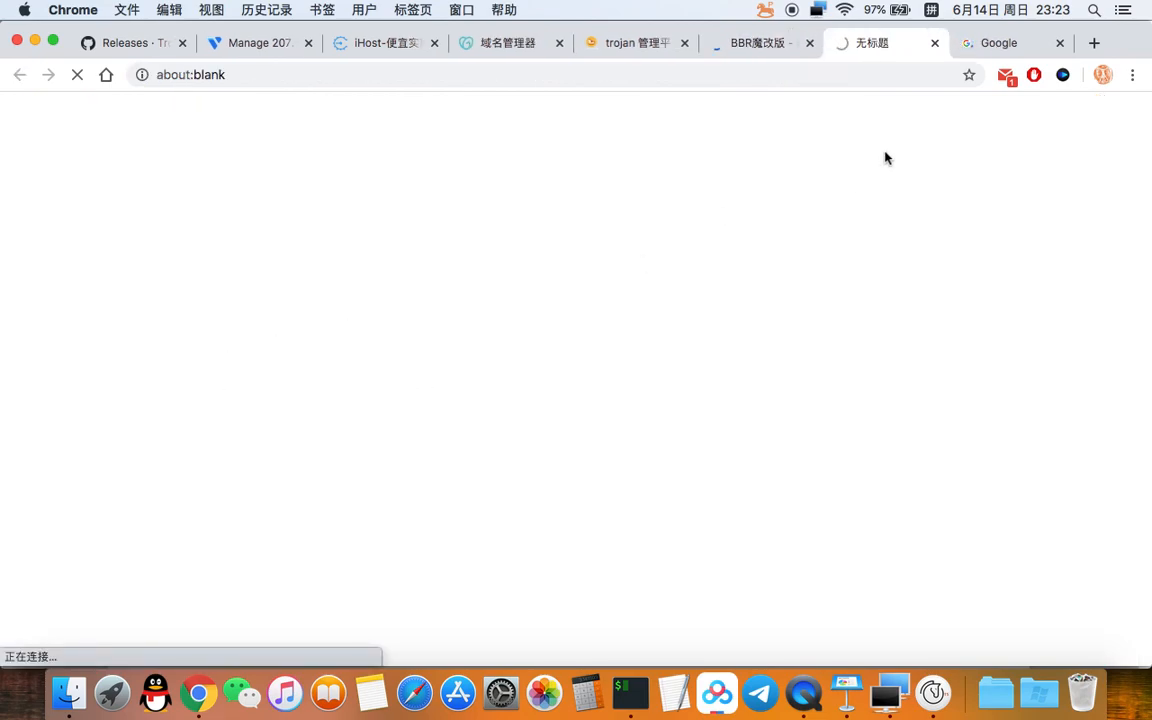
Step: Close the spare Google tab and open the moerats BBR+Lotserver script result alongside
{"action": "left_click", "coordinate": [981, 45]}
{"action": "left_click", "coordinate": [1060, 42]}
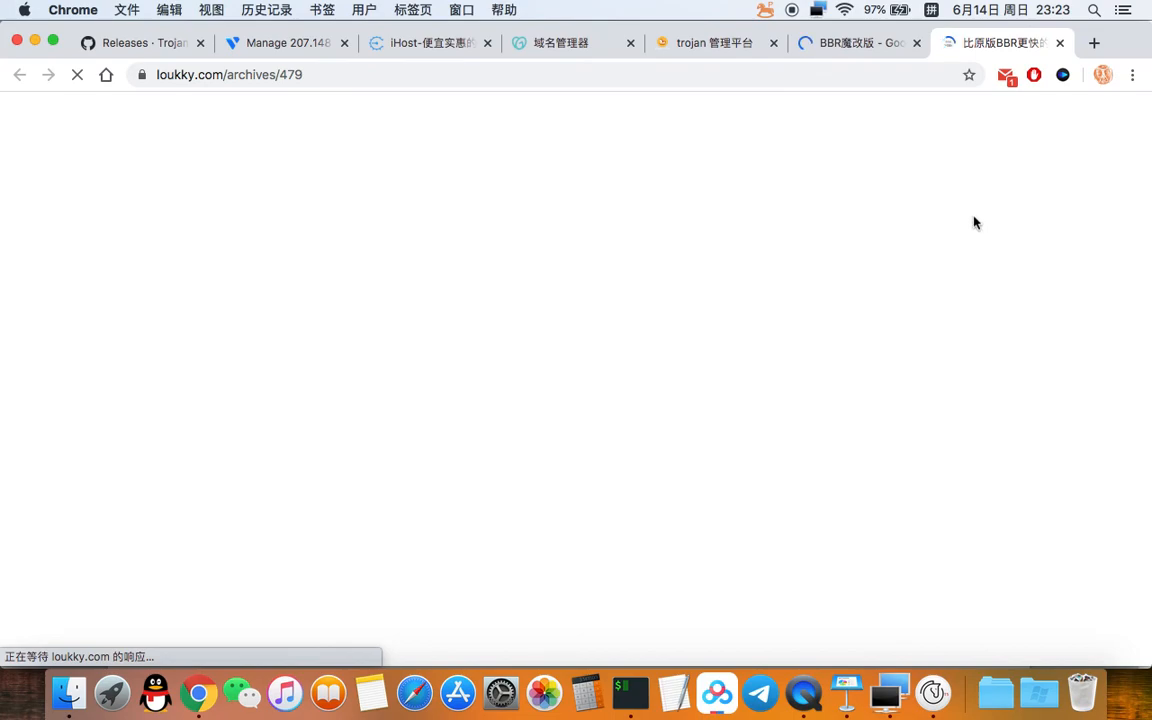
{"action": "left_click", "coordinate": [861, 44]}
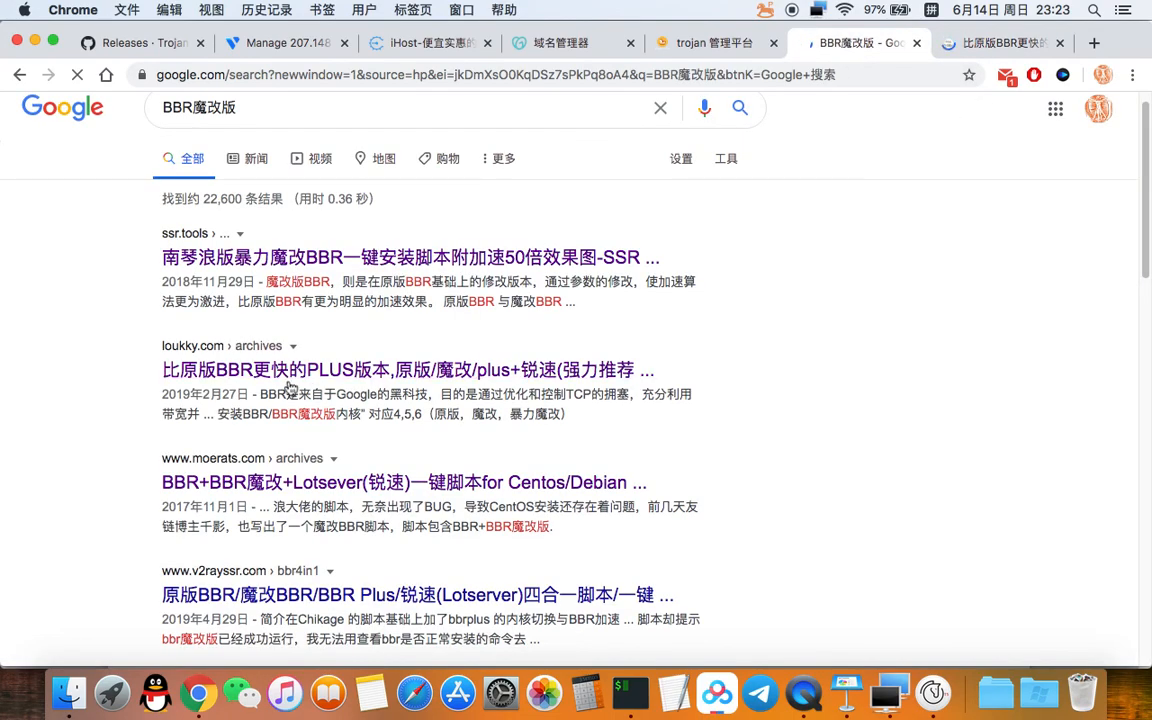
{"action": "left_click", "coordinate": [255, 486]}
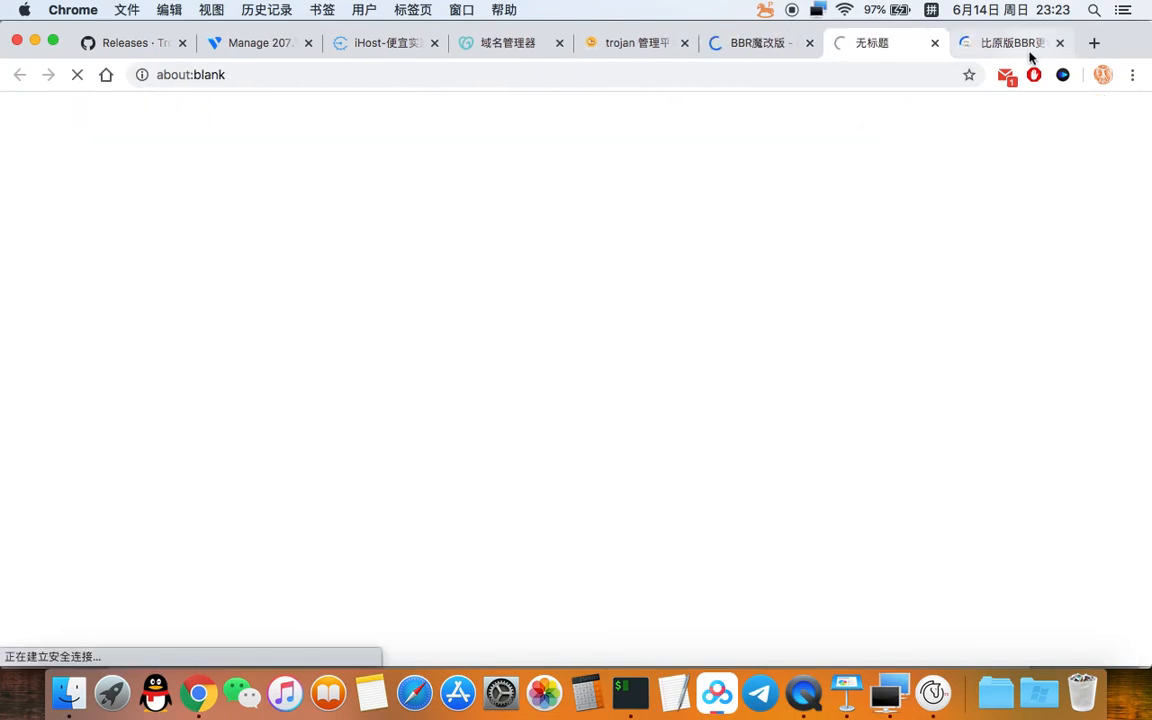
{"action": "left_click", "coordinate": [990, 43]}
Step: Copy the article's wget tcp.sh install command under 脚本安装命令
{"action": "scroll", "coordinate": [700, 280], "scroll_direction": "down", "scroll_amount": 4}
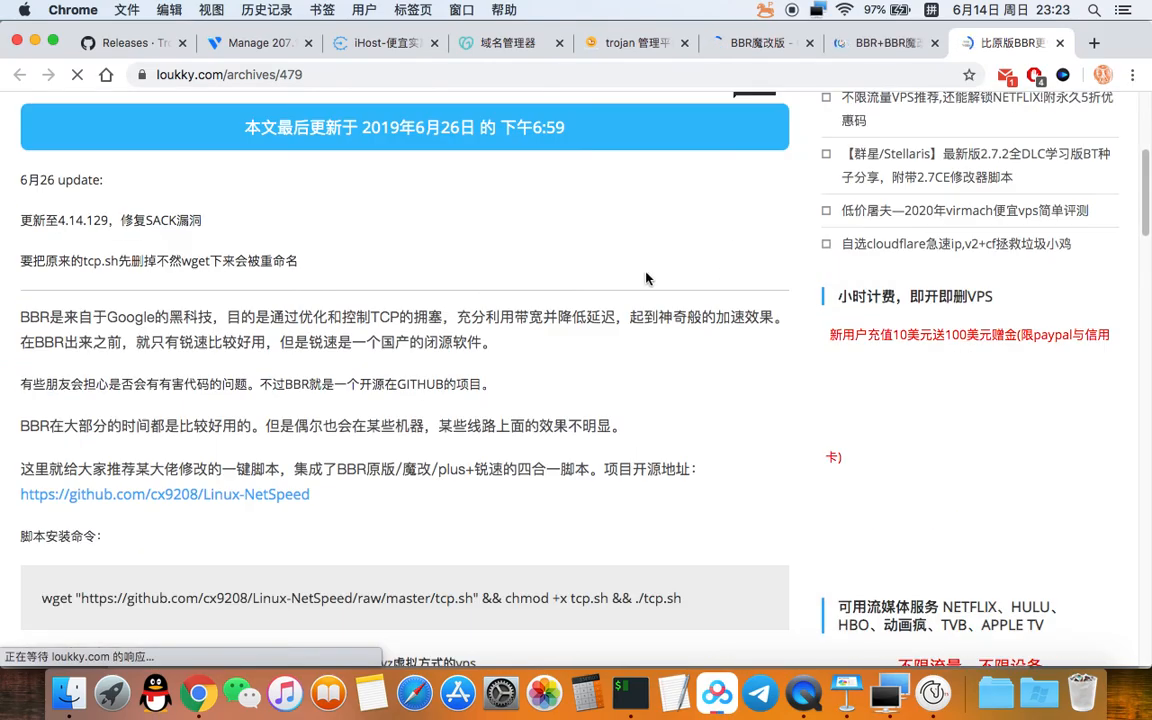
{"action": "scroll", "coordinate": [560, 282], "scroll_direction": "up", "scroll_amount": 4}
{"action": "scroll", "coordinate": [460, 290], "scroll_direction": "down", "scroll_amount": 5}
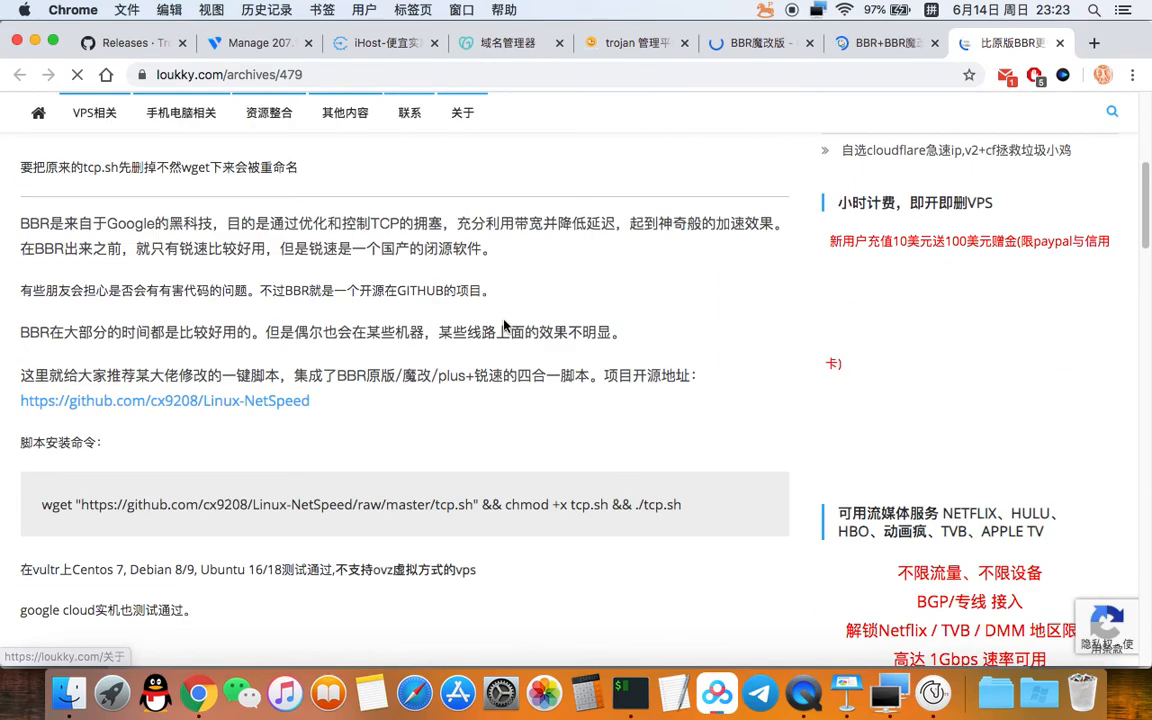
{"action": "scroll", "coordinate": [505, 325], "scroll_direction": "down", "scroll_amount": 3}
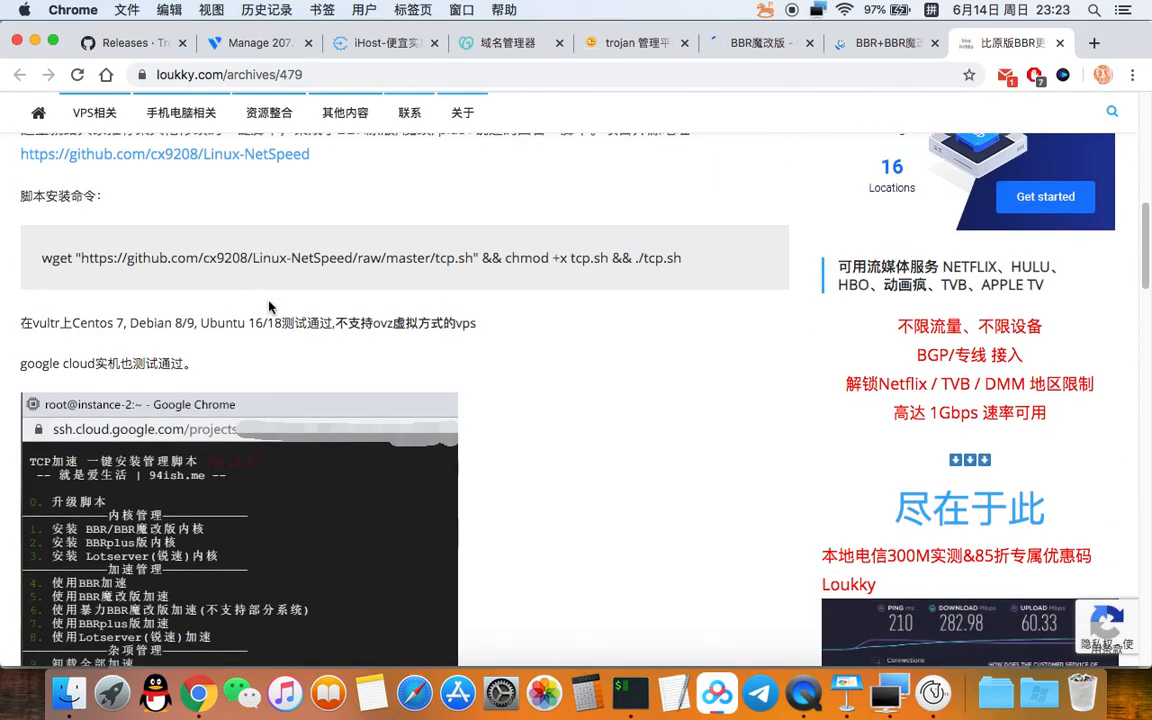
{"action": "scroll", "coordinate": [76, 279], "scroll_direction": "up", "scroll_amount": 1}
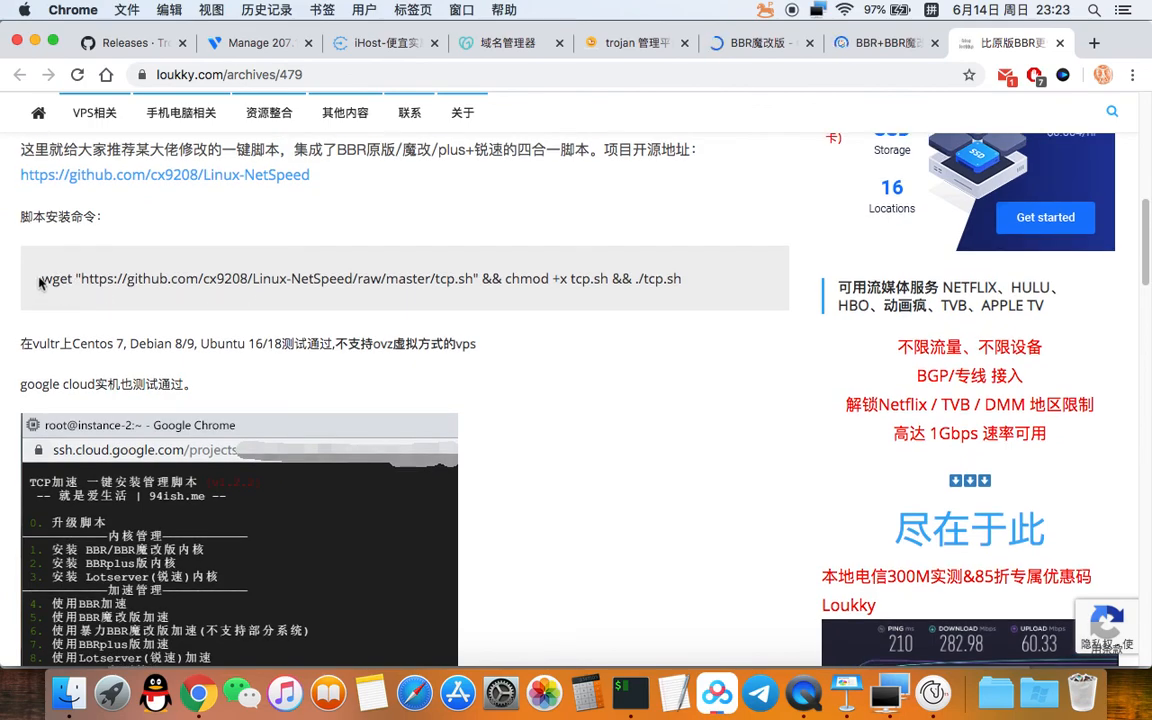
{"action": "left_click_drag", "start_coordinate": [42, 278], "coordinate": [678, 274]}
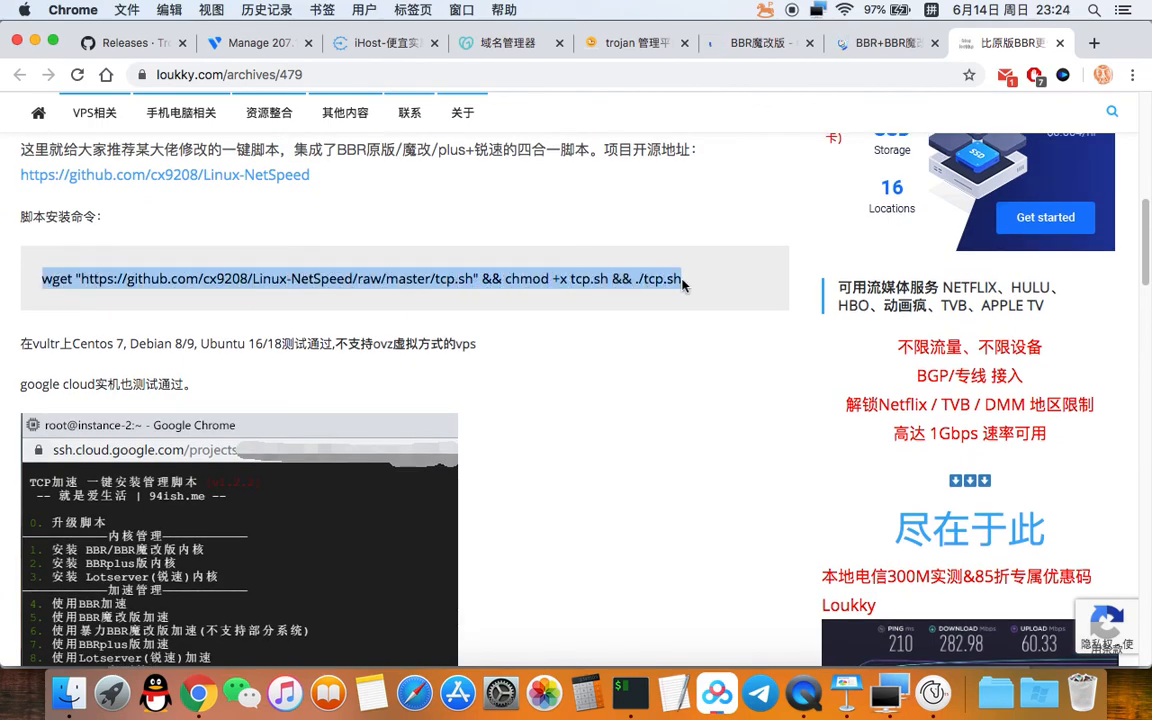
{"action": "right_click", "coordinate": [633, 284]}
{"action": "left_click", "coordinate": [665, 313]}
{"action": "left_click", "coordinate": [616, 277]}
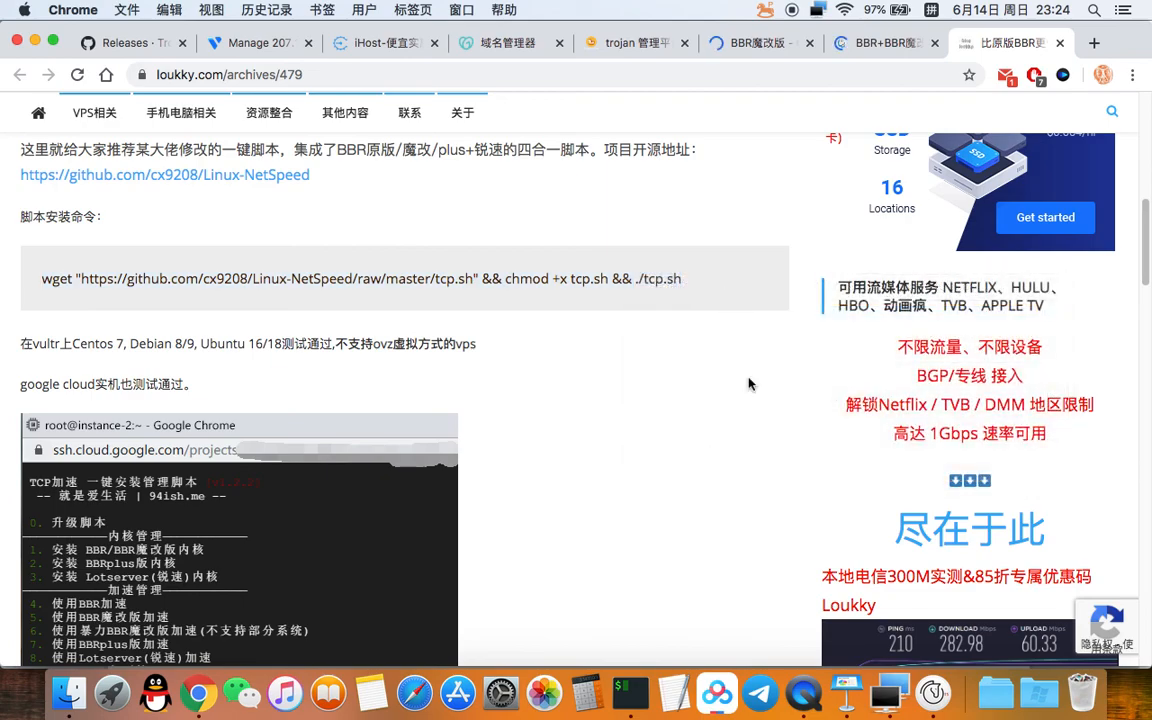
Step: Paste and run the wget tcp.sh install command in the FinalShell terminal
{"action": "left_click", "coordinate": [903, 690]}
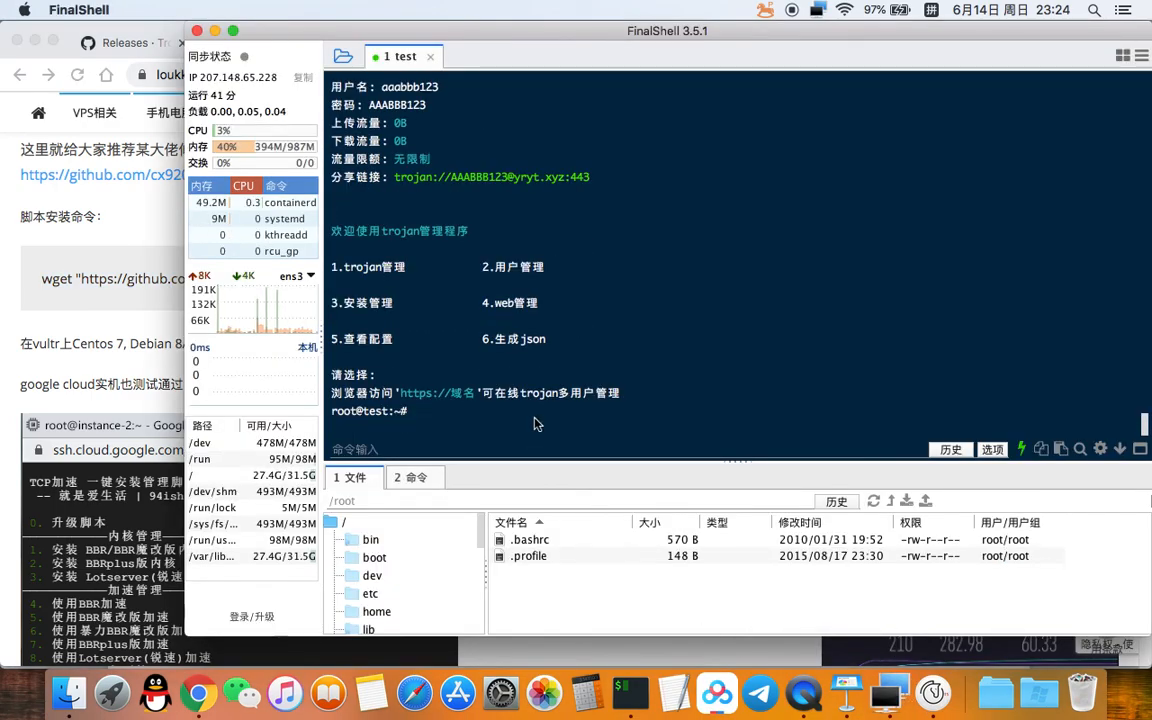
{"action": "key", "text": "super+v"}
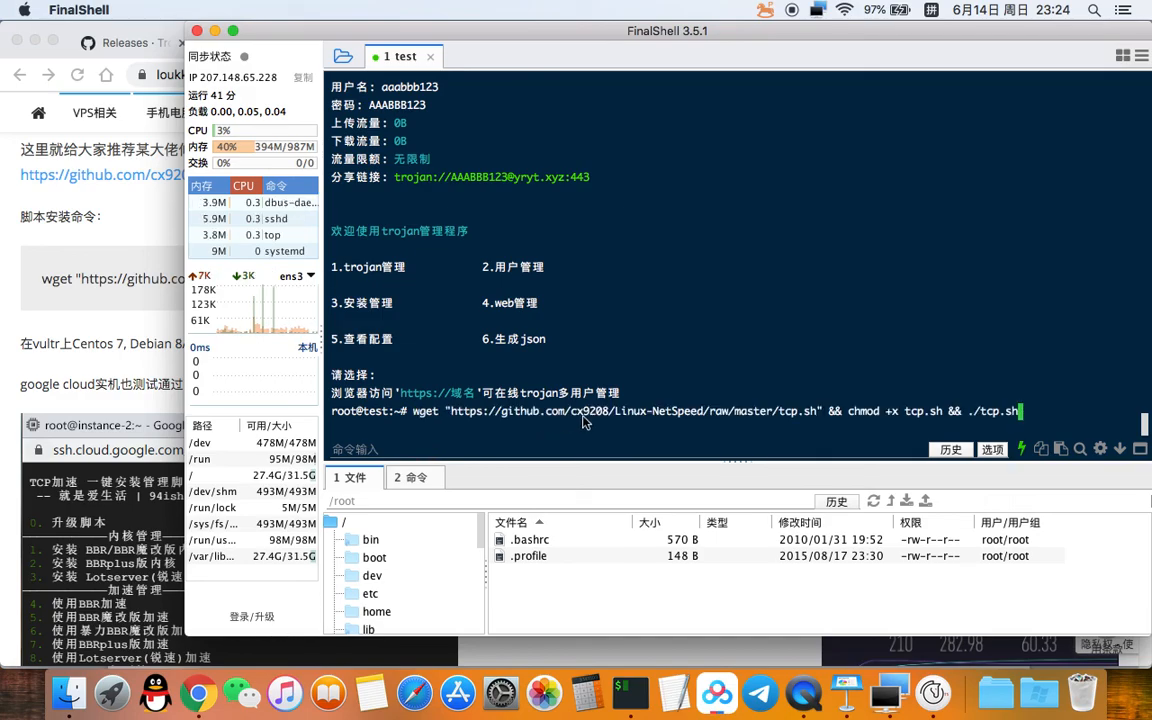
{"action": "key", "text": "Return"}
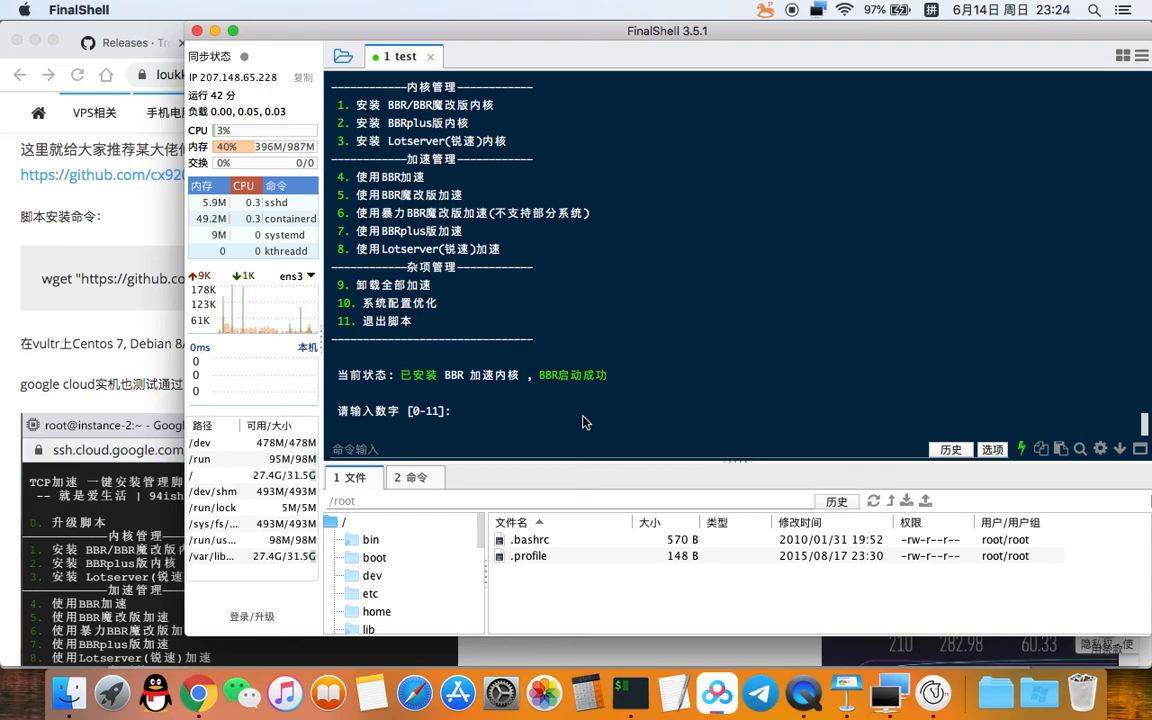
Step: Exit the script with option 11 once BBR reports started
{"action": "type", "text": "11"}
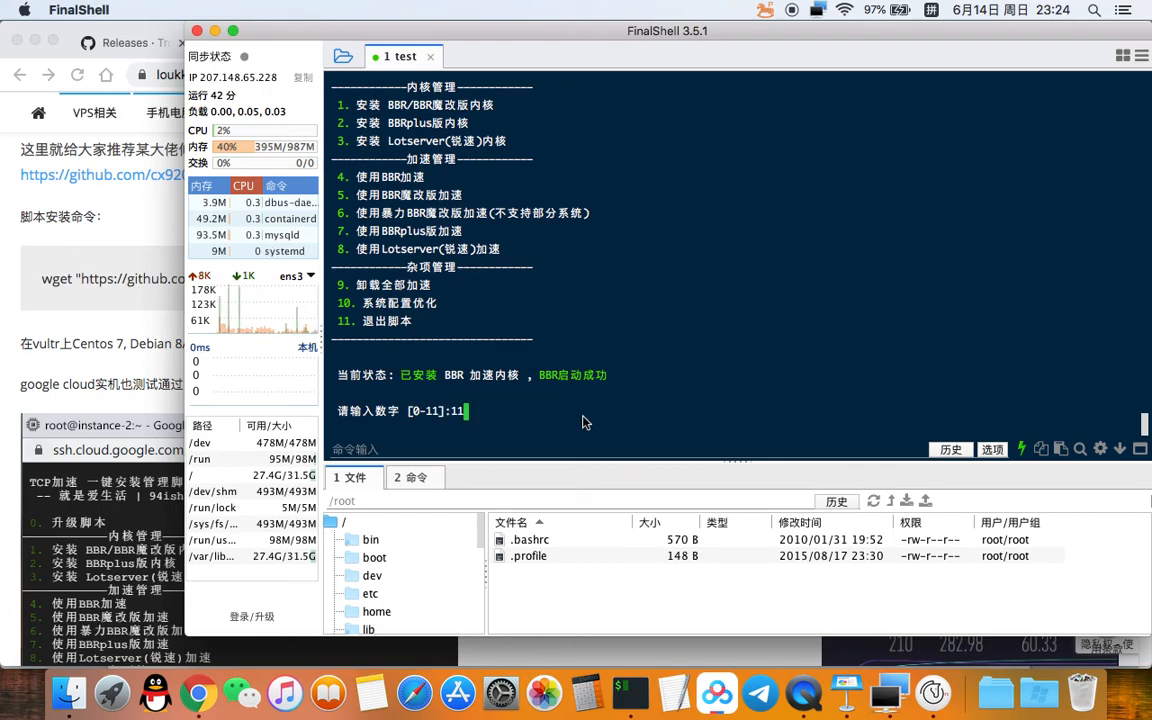
{"action": "key", "text": "Return"}
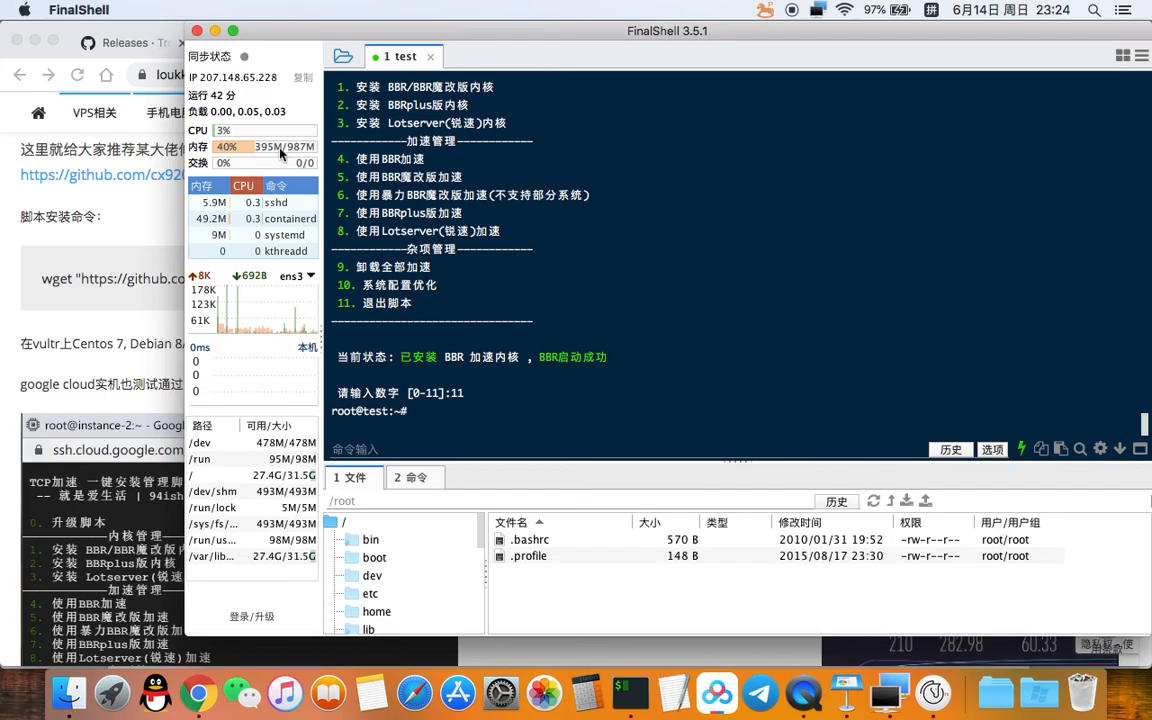
{"action": "left_click_drag", "start_coordinate": [450, 30], "coordinate": [347, 30]}
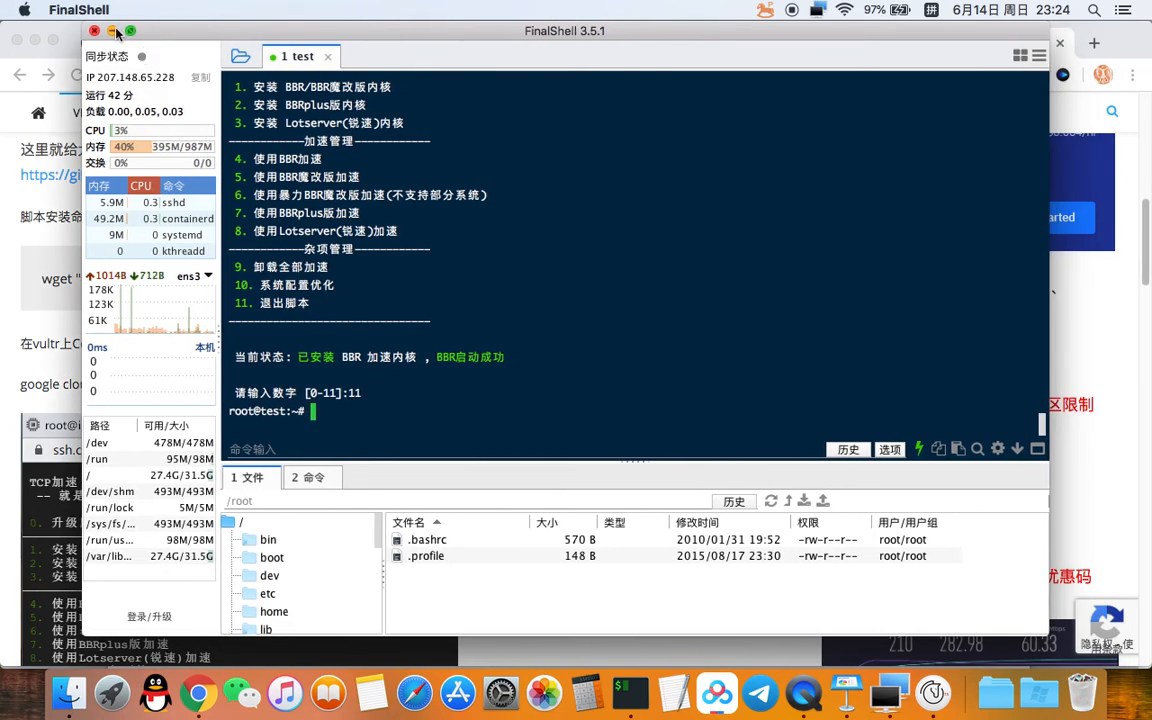
Step: Hide FinalShell, open a new Google tab, and review the moerats BBR article
{"action": "left_click", "coordinate": [113, 31]}
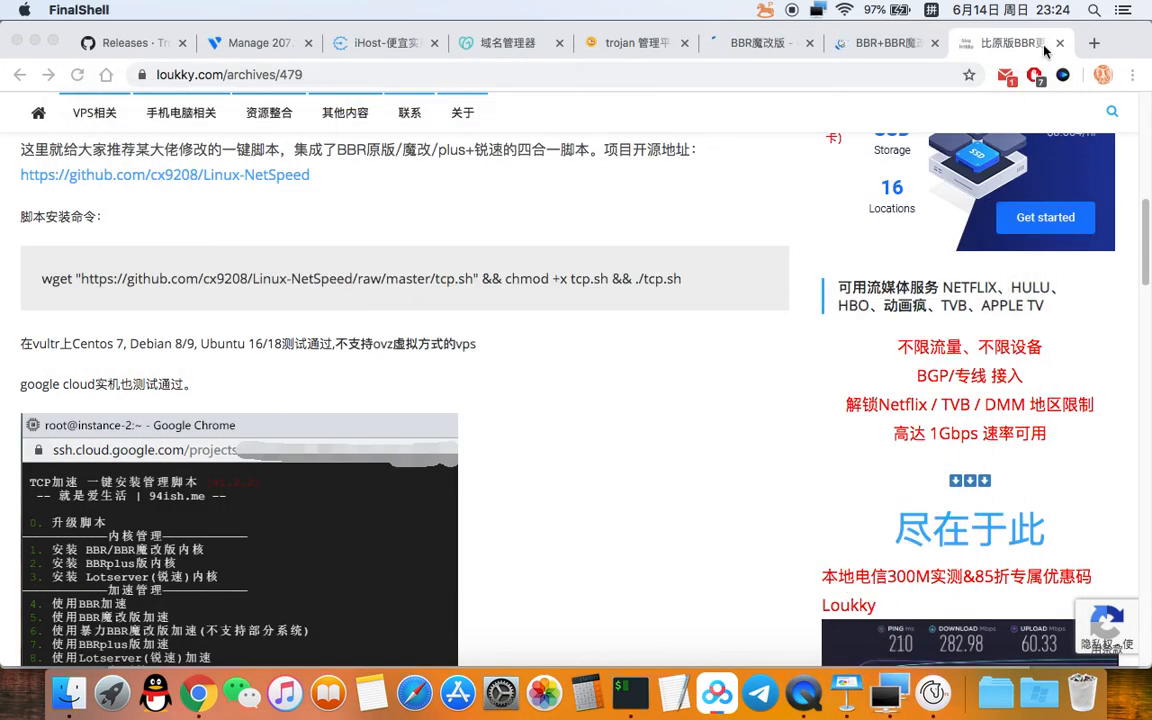
{"action": "scroll", "coordinate": [650, 212], "scroll_direction": "up", "scroll_amount": 3}
{"action": "left_click", "coordinate": [1094, 43]}
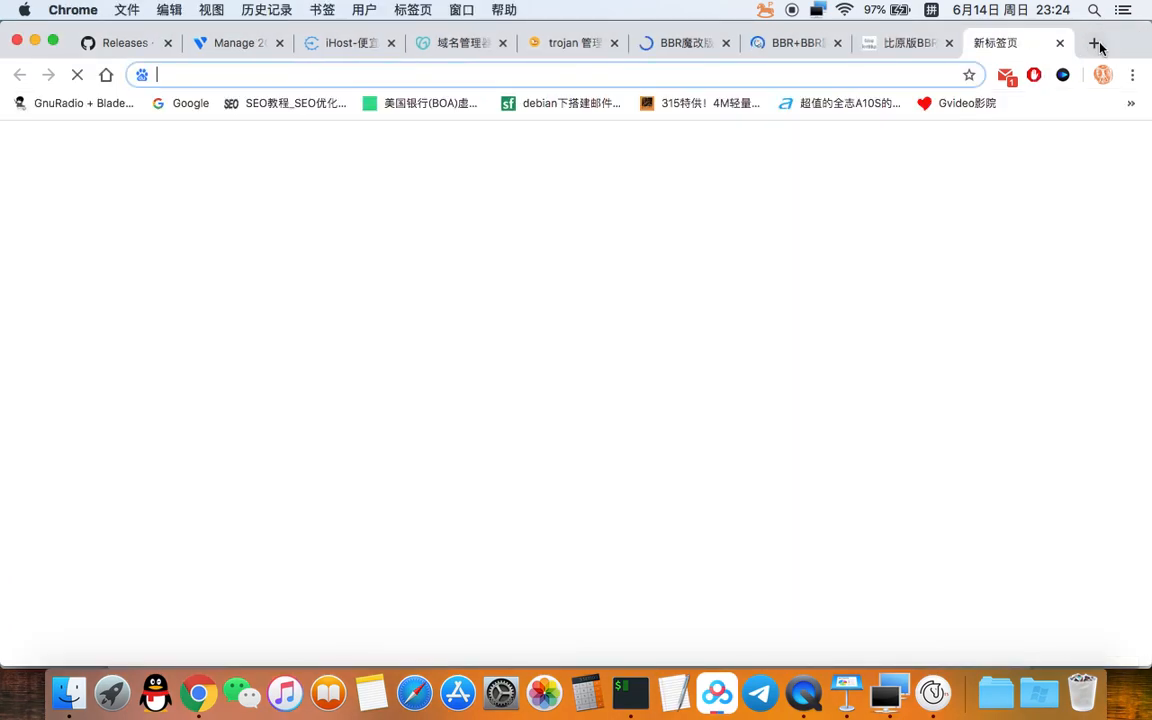
{"action": "left_click", "coordinate": [181, 104]}
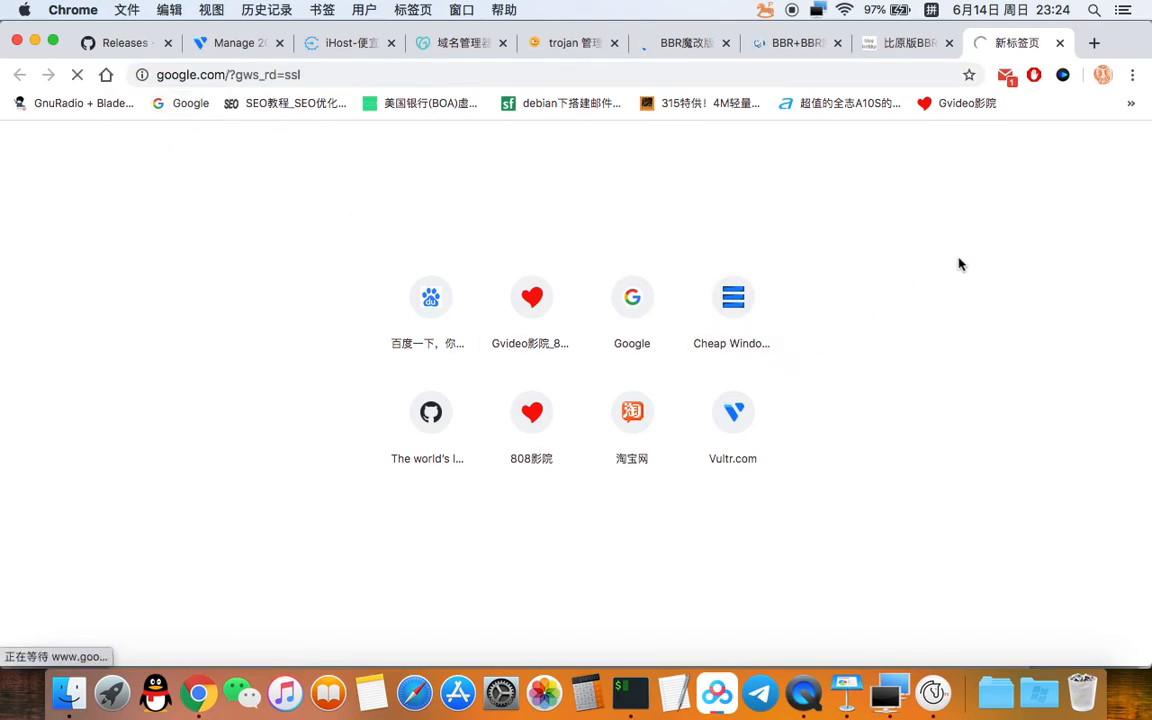
{"action": "left_click", "coordinate": [760, 43]}
{"action": "left_click", "coordinate": [675, 47]}
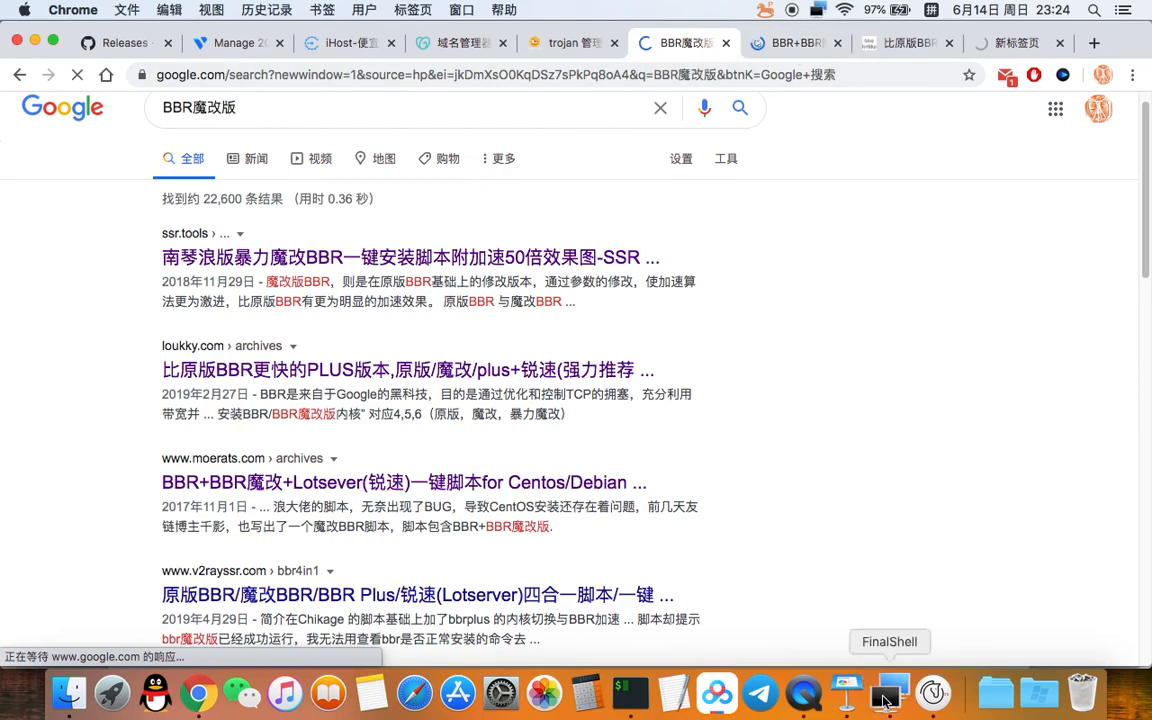
{"action": "left_click", "coordinate": [792, 45]}
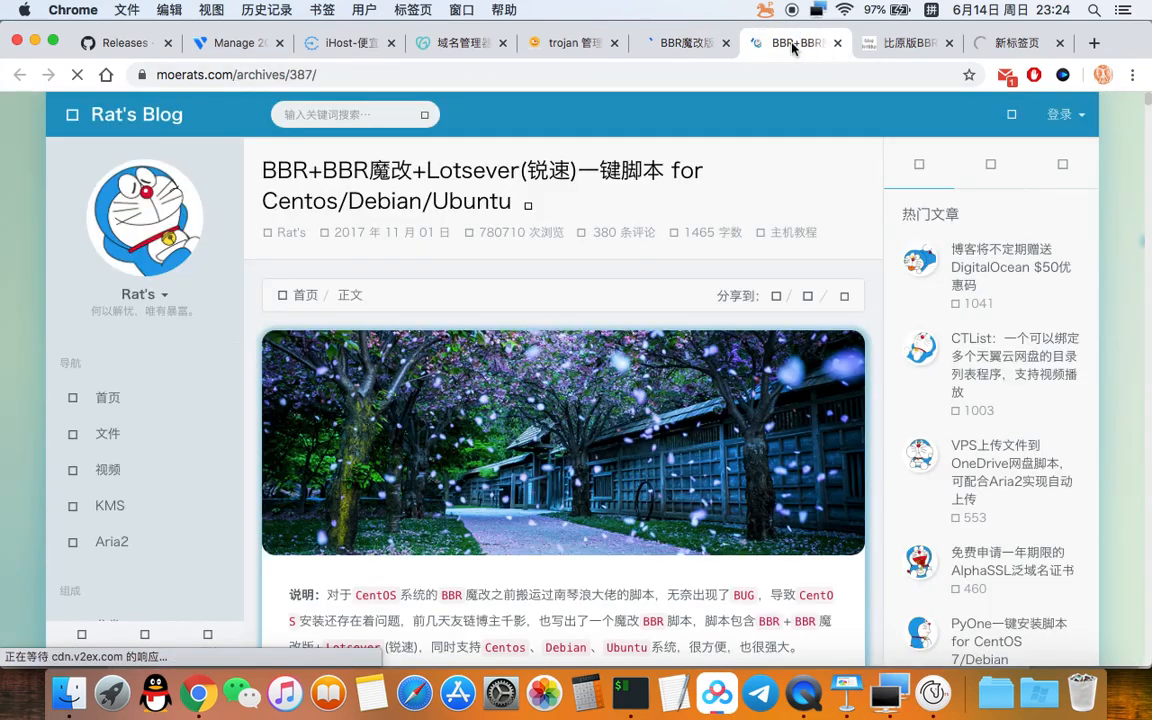
{"action": "scroll", "coordinate": [786, 348], "scroll_direction": "down", "scroll_amount": 10}
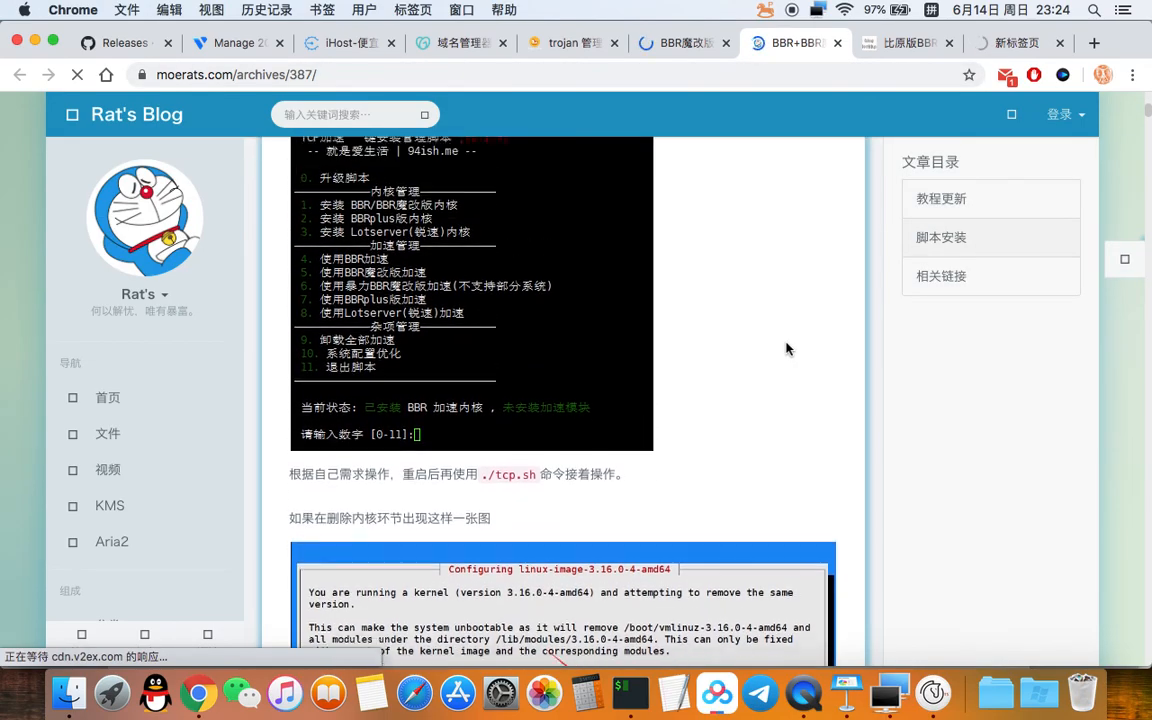
{"action": "scroll", "coordinate": [786, 348], "scroll_direction": "up", "scroll_amount": 15}
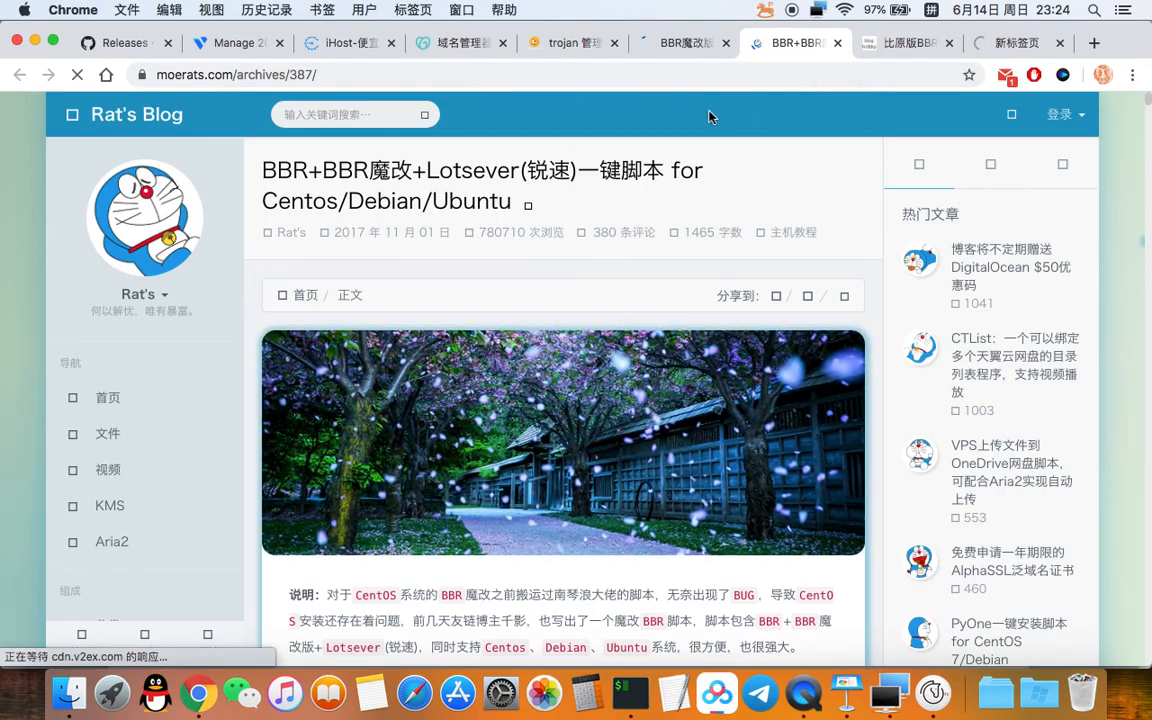
Step: Close the moerats, search, loukky.com and blank tabs, then dismiss the QR share dialog
{"action": "left_click", "coordinate": [838, 43]}
{"action": "left_click", "coordinate": [705, 45]}
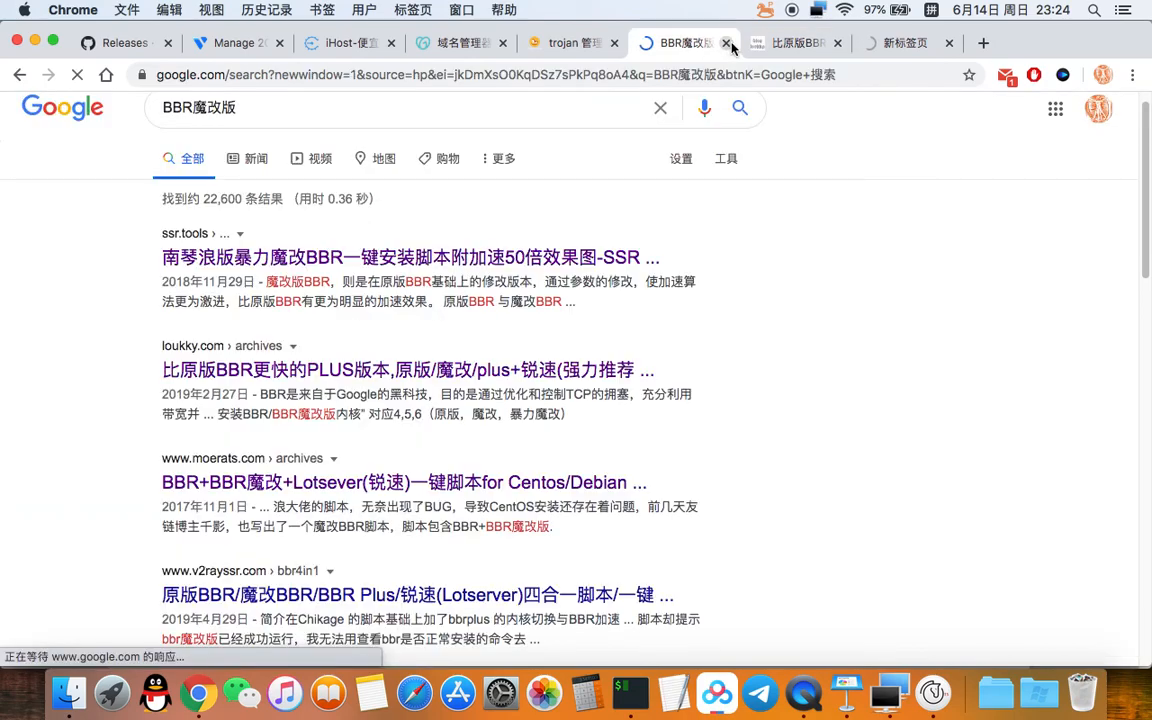
{"action": "left_click", "coordinate": [728, 43]}
{"action": "left_click", "coordinate": [726, 44]}
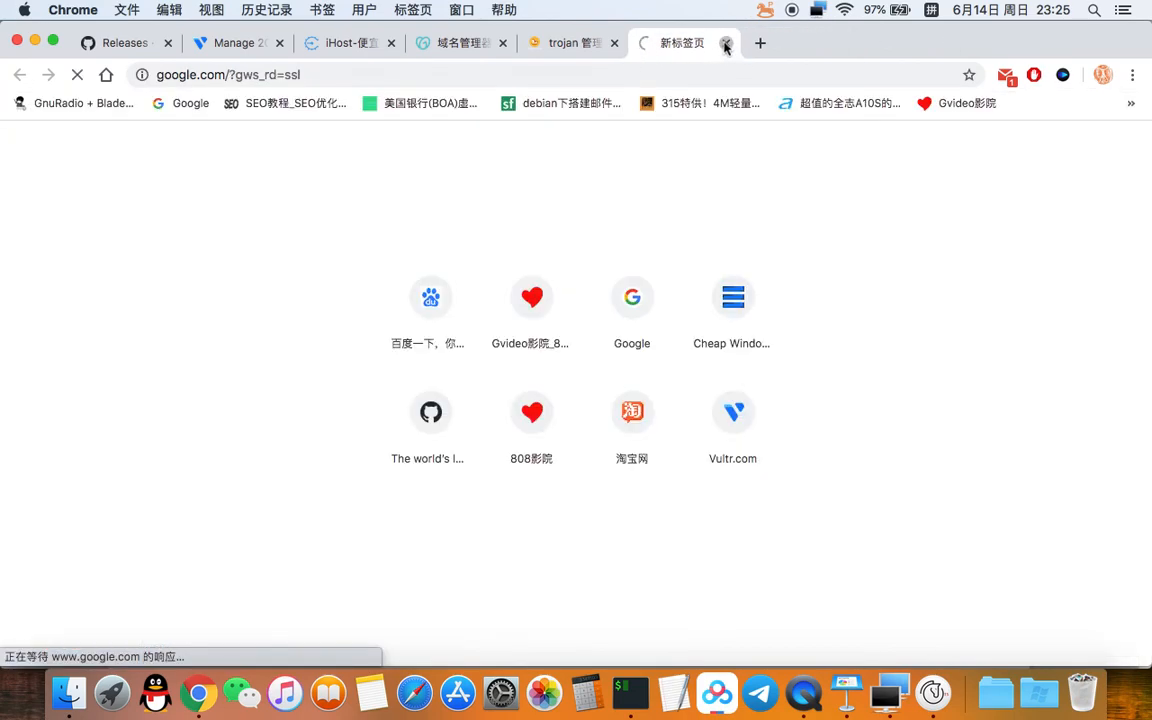
{"action": "left_click", "coordinate": [726, 44]}
{"action": "left_click", "coordinate": [690, 201]}
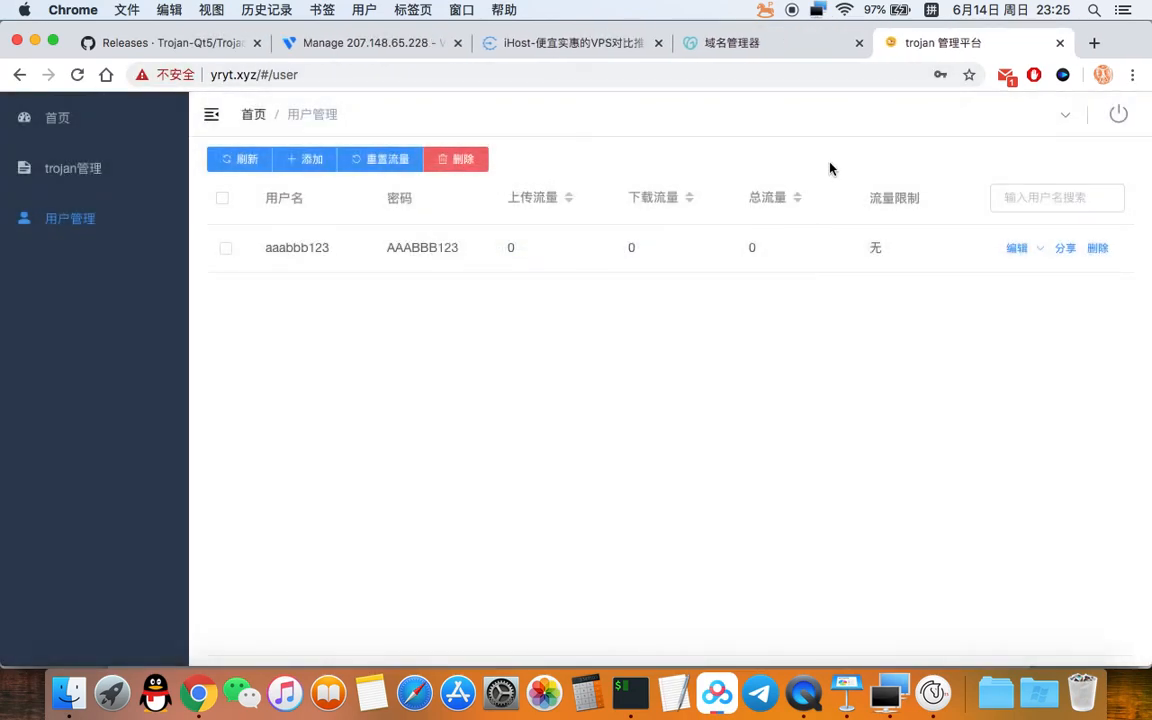